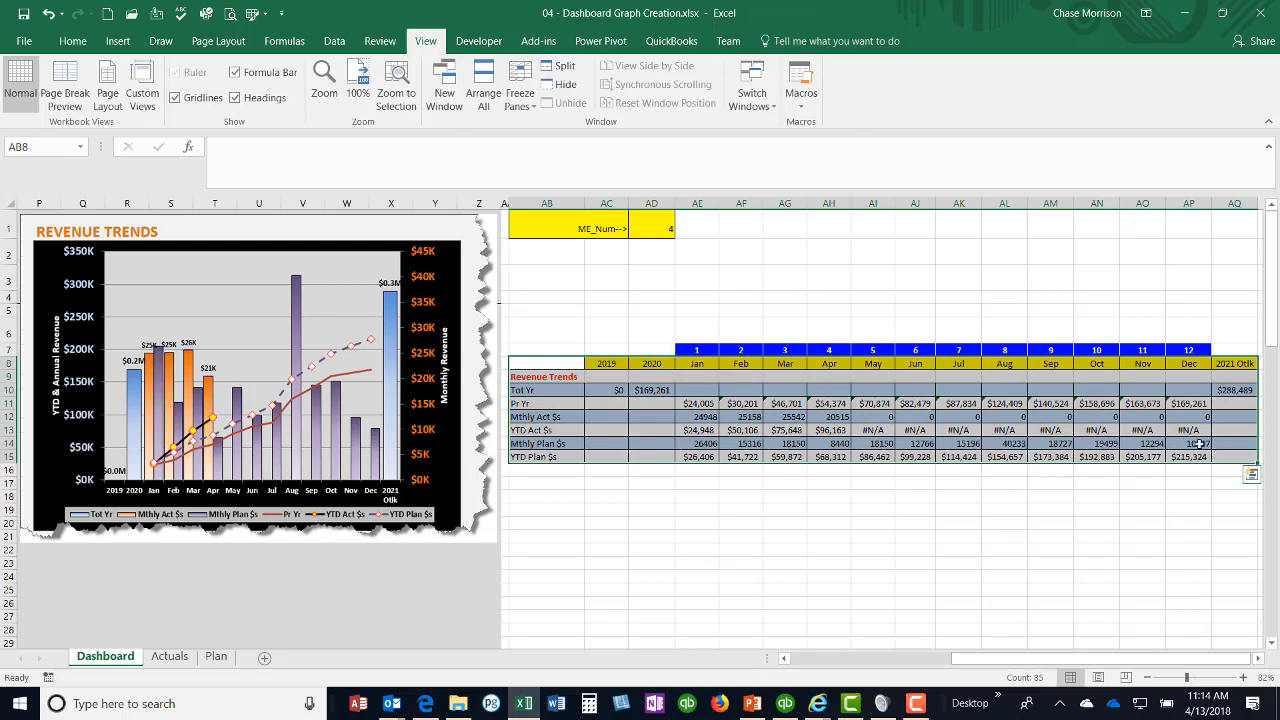
# Step: Insert a 2-D line chart from the selected revenue data, place it beside the sample chart and enlarge it to about column AN
pyautogui.click(118, 41)
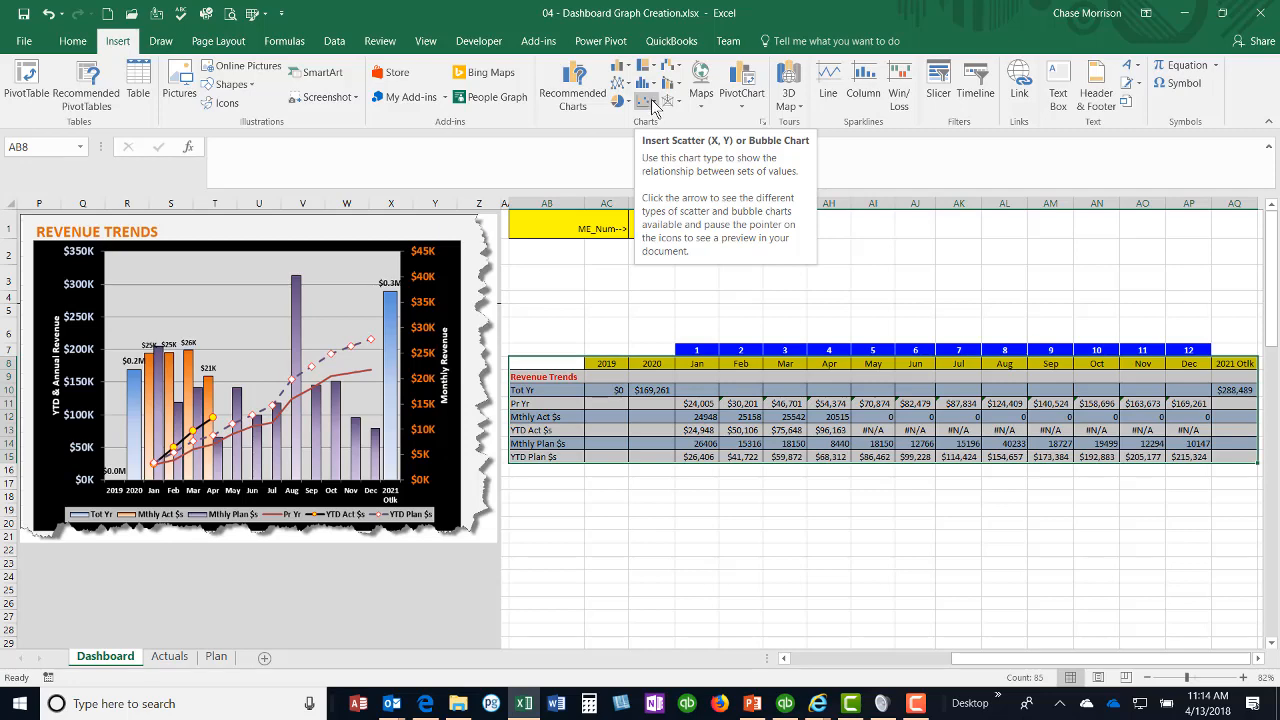
pyautogui.click(619, 84)
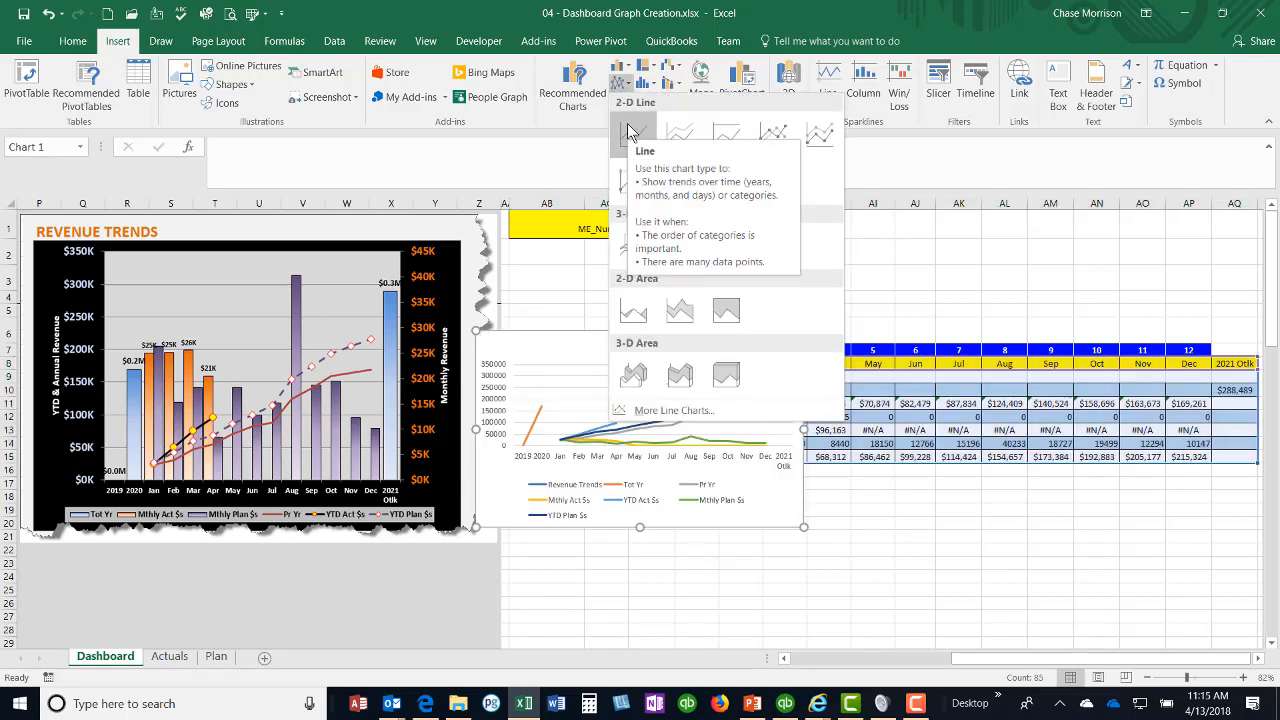
pyautogui.click(628, 125)
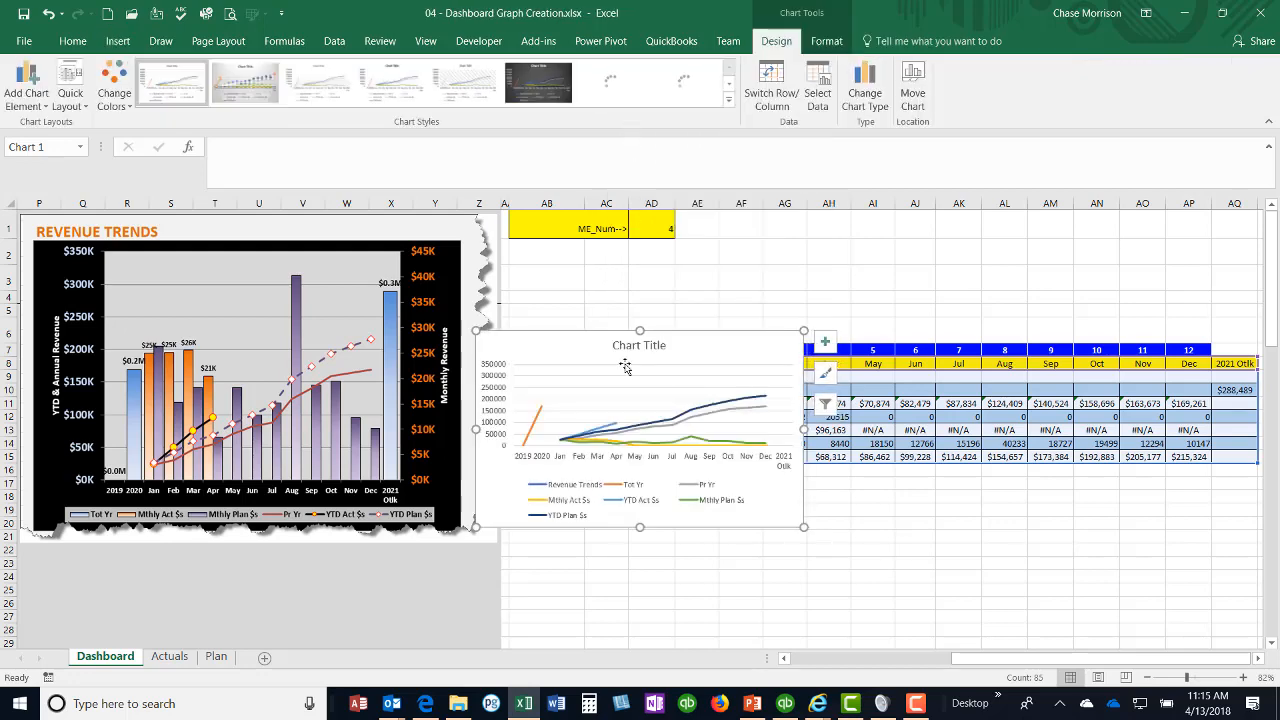
pyautogui.moveTo(560, 357); pyautogui.dragTo(589, 246)
pyautogui.moveTo(840, 430); pyautogui.dragTo(1120, 610)
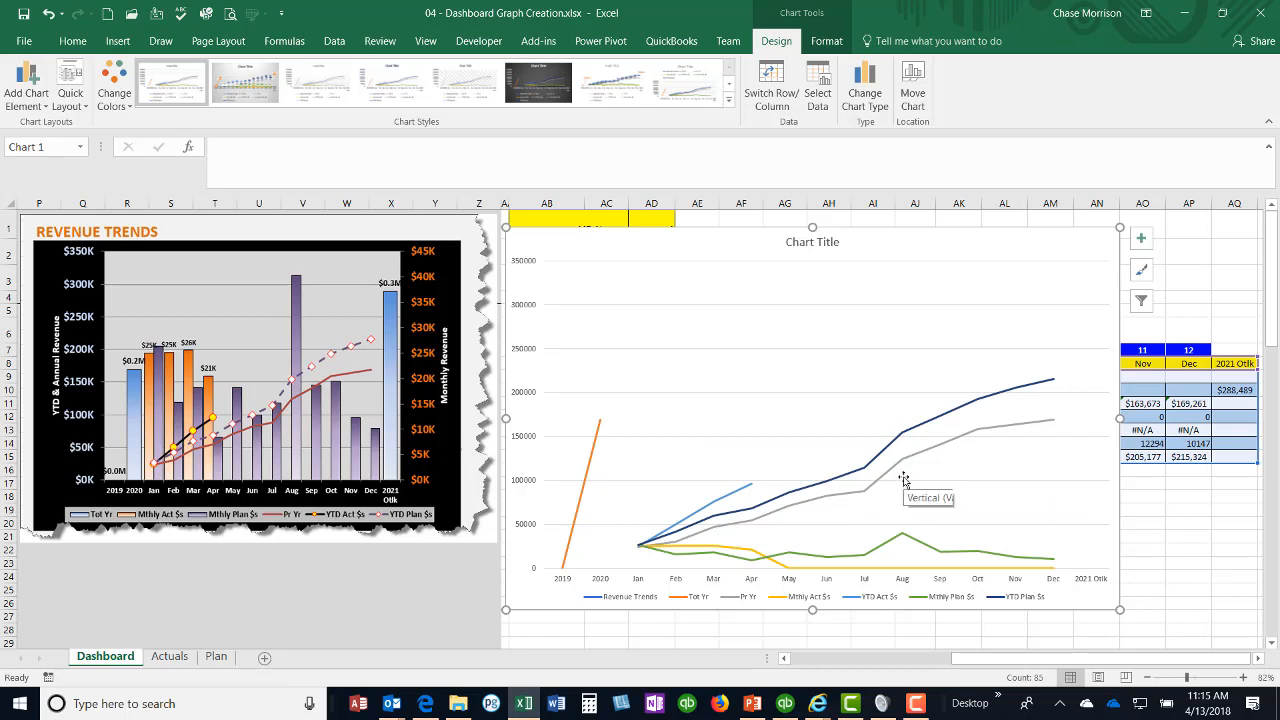
# Step: Delete the chart title and reposition the chart over the data table, beside the sample Revenue Trends chart
pyautogui.click(792, 244)
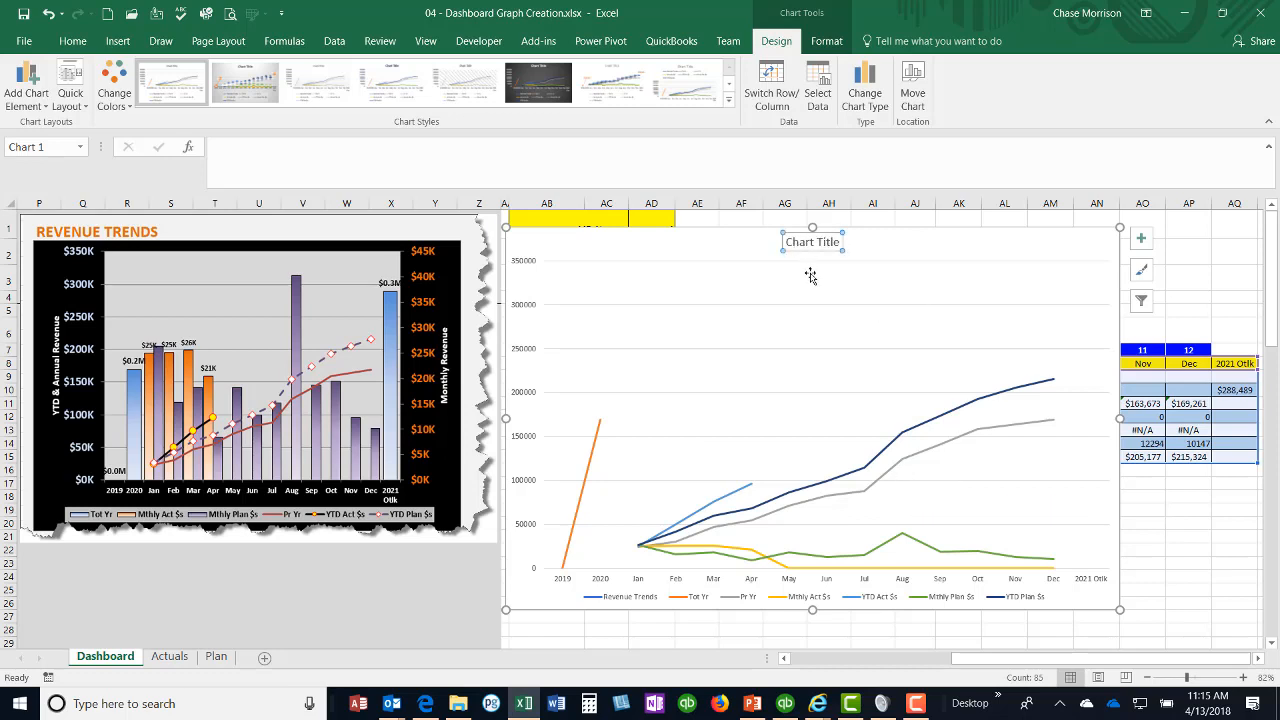
pyautogui.press('Delete')
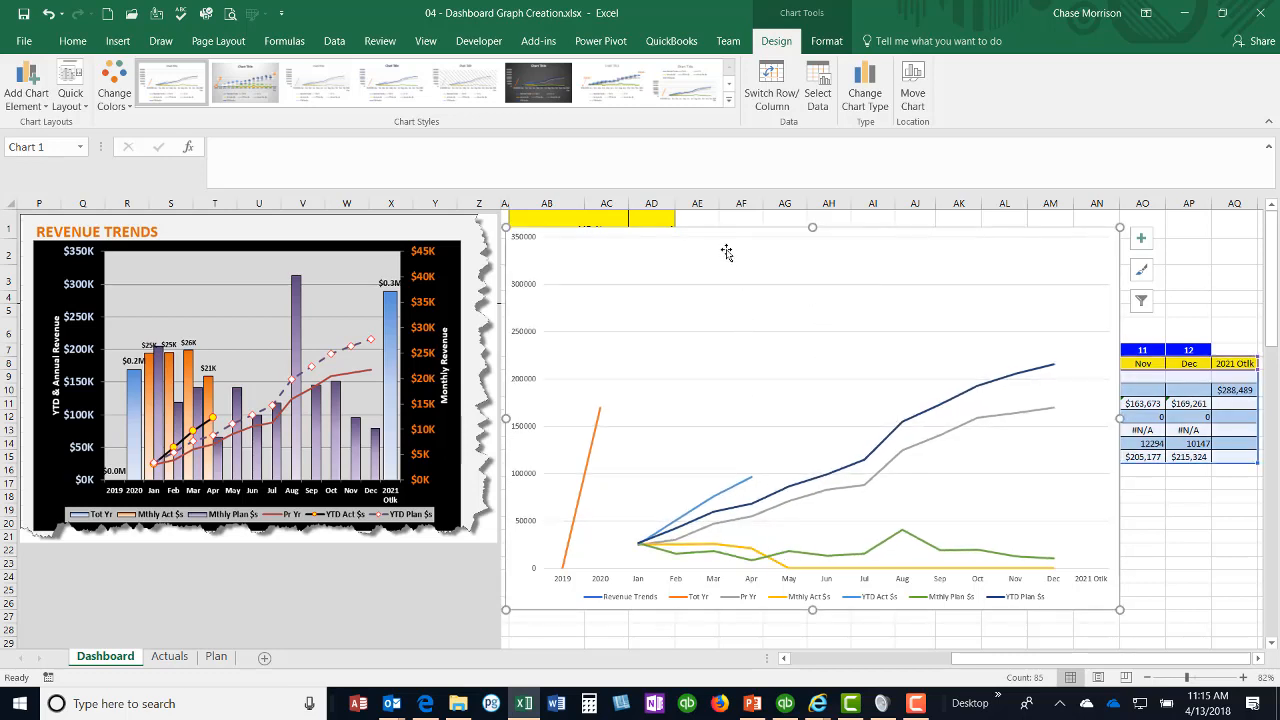
pyautogui.moveTo(726, 252)
pyautogui.mouseDown()
pyautogui.moveTo(737, 270)
pyautogui.moveTo(741, 260)
pyautogui.mouseUp()
pyautogui.moveTo(975, 238); pyautogui.dragTo(976, 397)
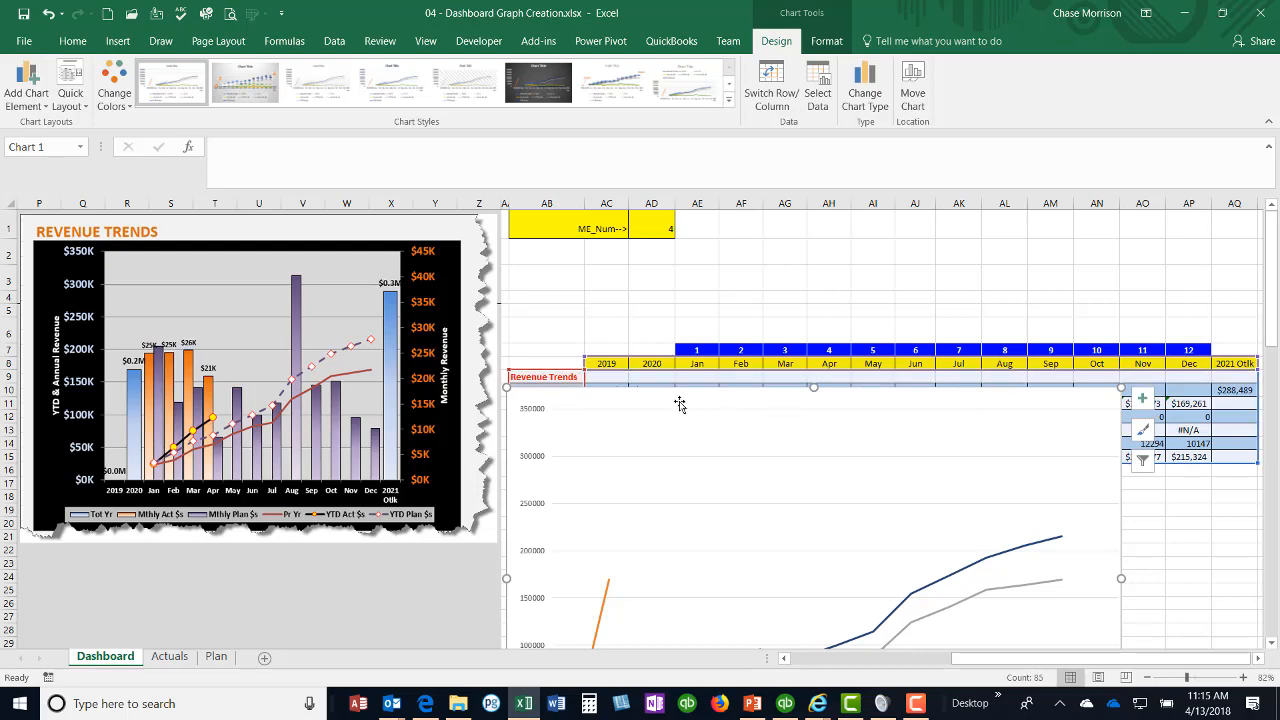
pyautogui.moveTo(675, 402)
pyautogui.mouseDown()
pyautogui.moveTo(700, 234)
pyautogui.moveTo(684, 241)
pyautogui.mouseUp()
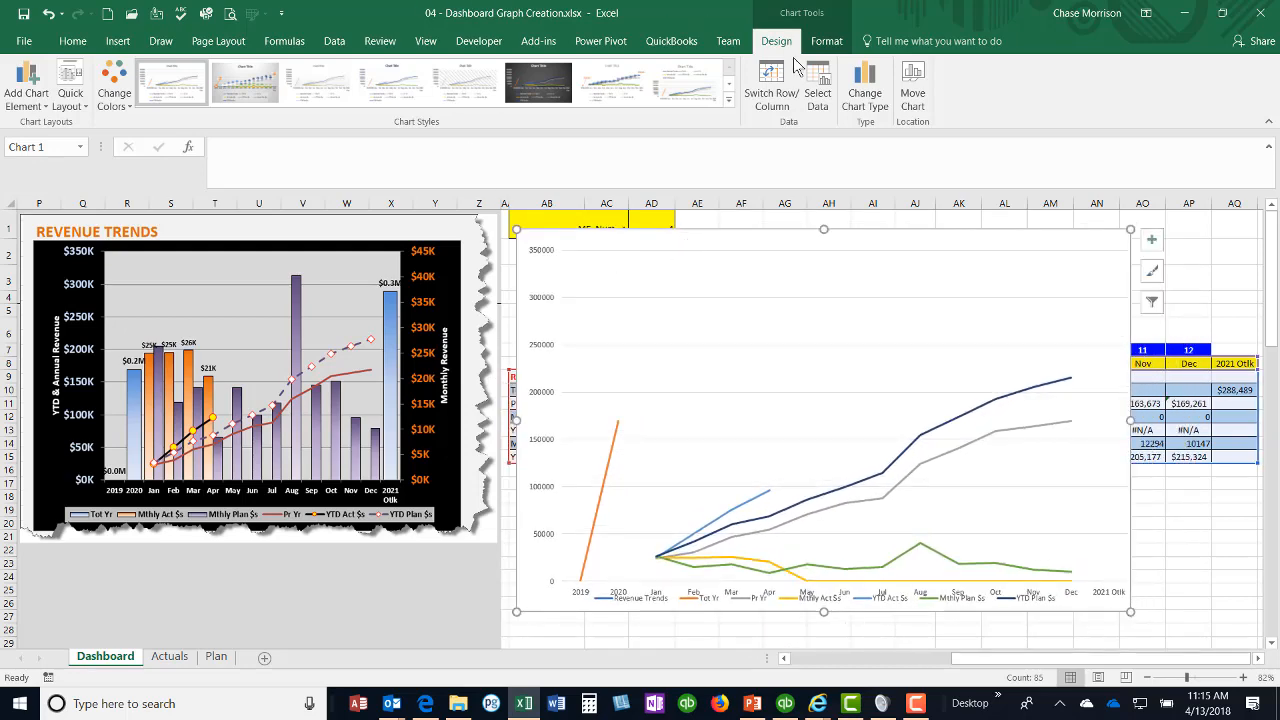
# Step: Remove the Revenue Trends series from the chart's data source
pyautogui.click(820, 100)
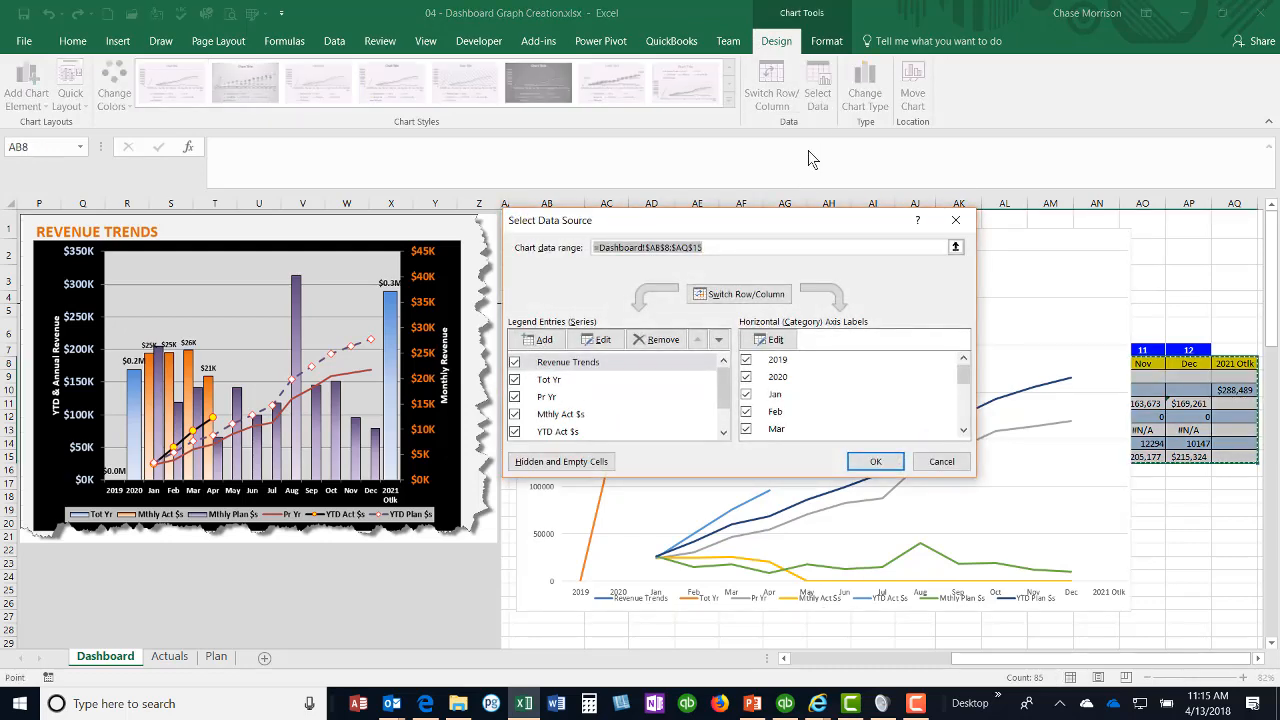
pyautogui.click(578, 365)
pyautogui.click(663, 344)
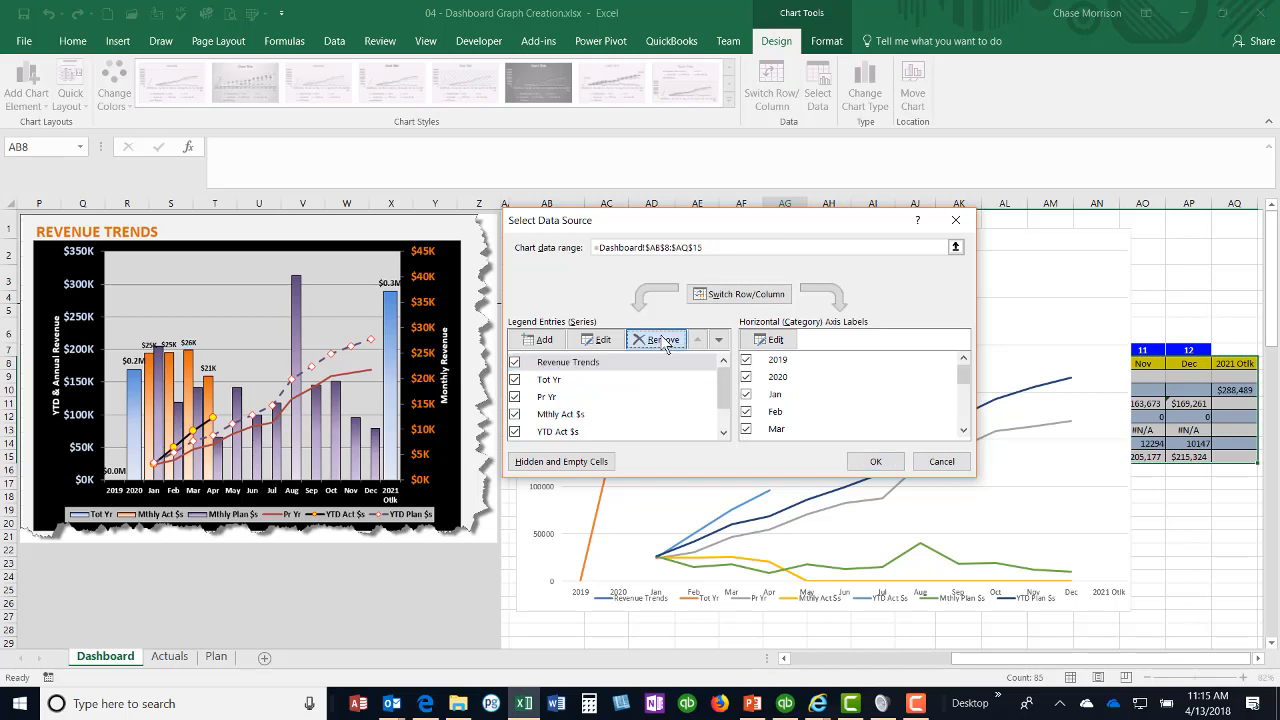
pyautogui.click(874, 464)
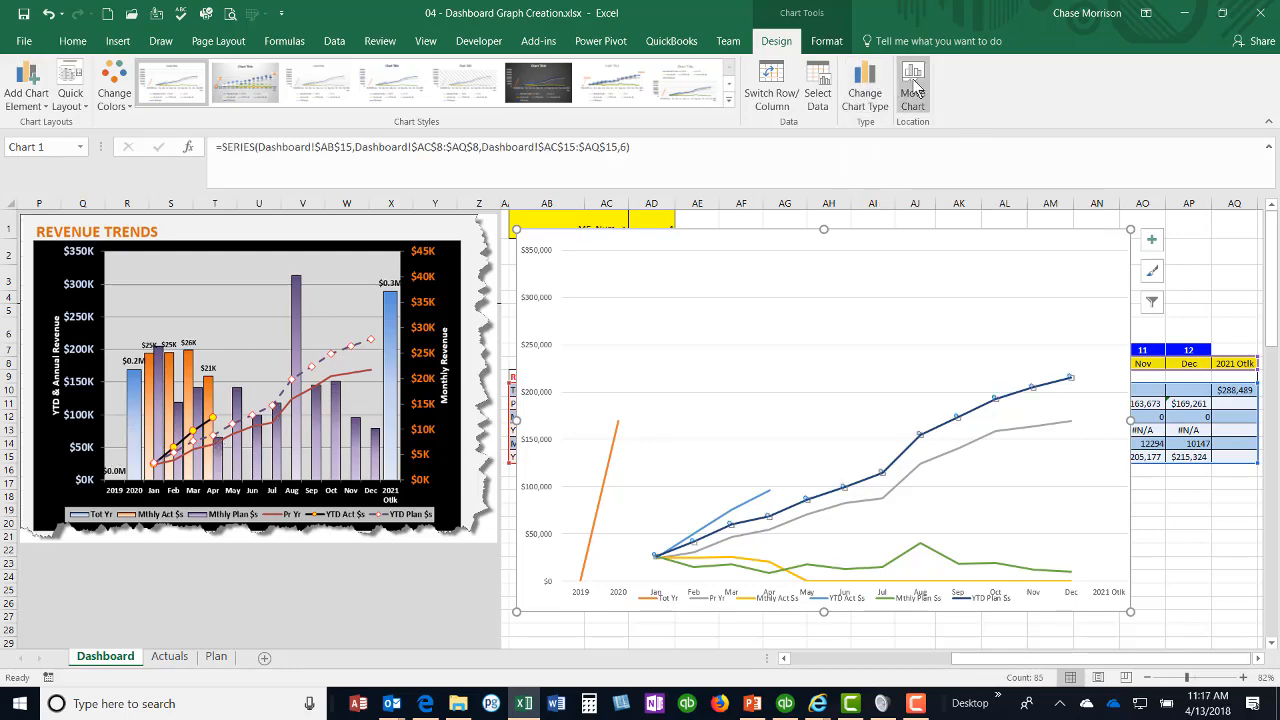
# Step: Change the chart to a custom Combo with Mthly Act $s and Mthly Plan $s plotted on the secondary axis
pyautogui.click(866, 88)
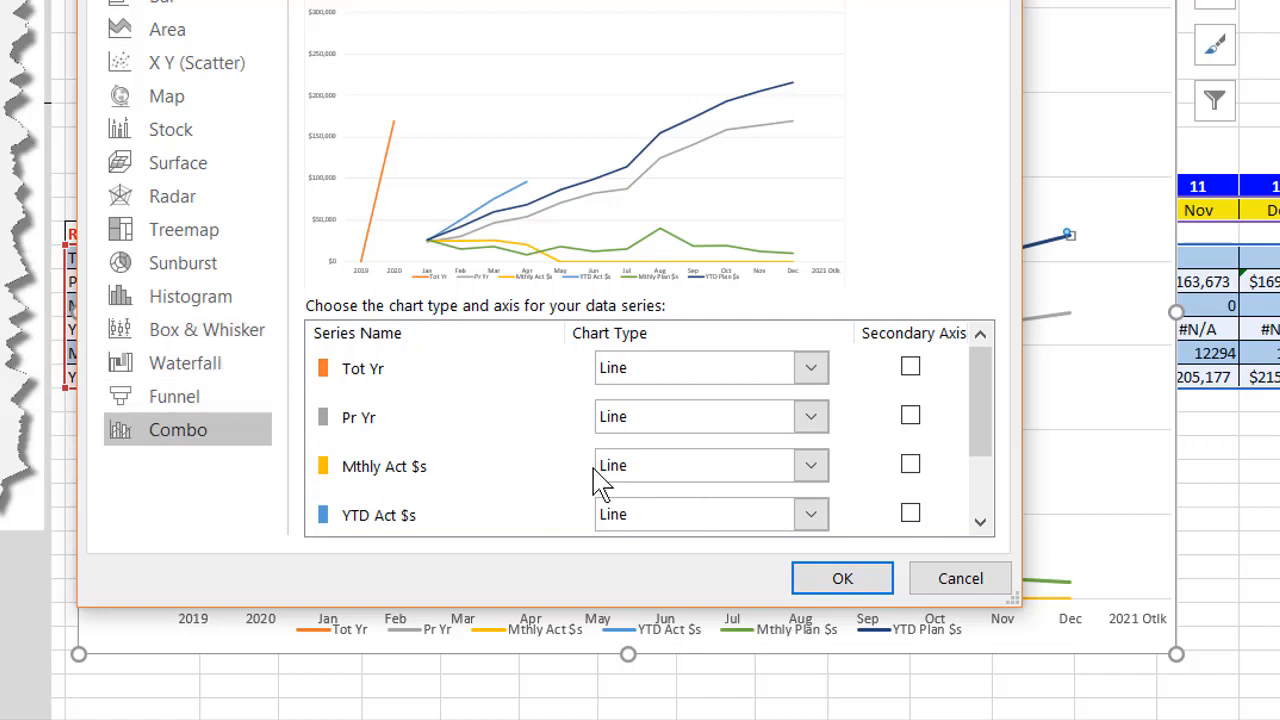
pyautogui.click(909, 468)
pyautogui.click(979, 522)
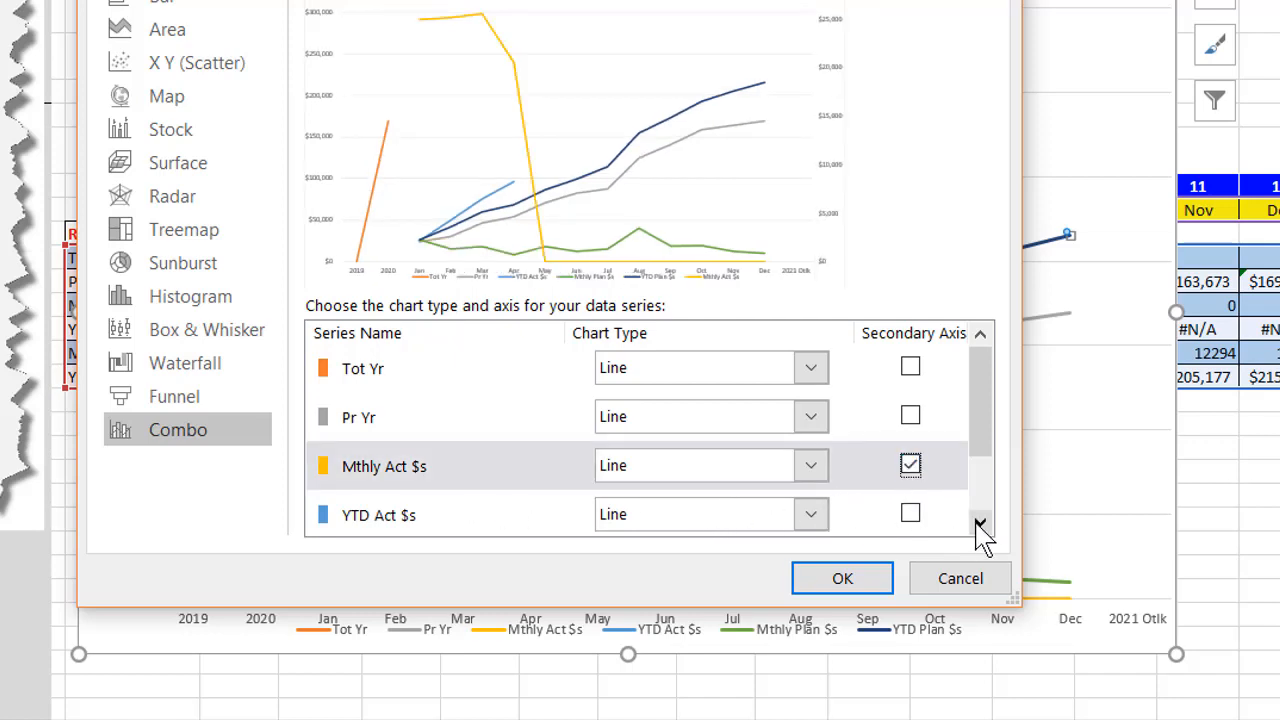
pyautogui.click(979, 522)
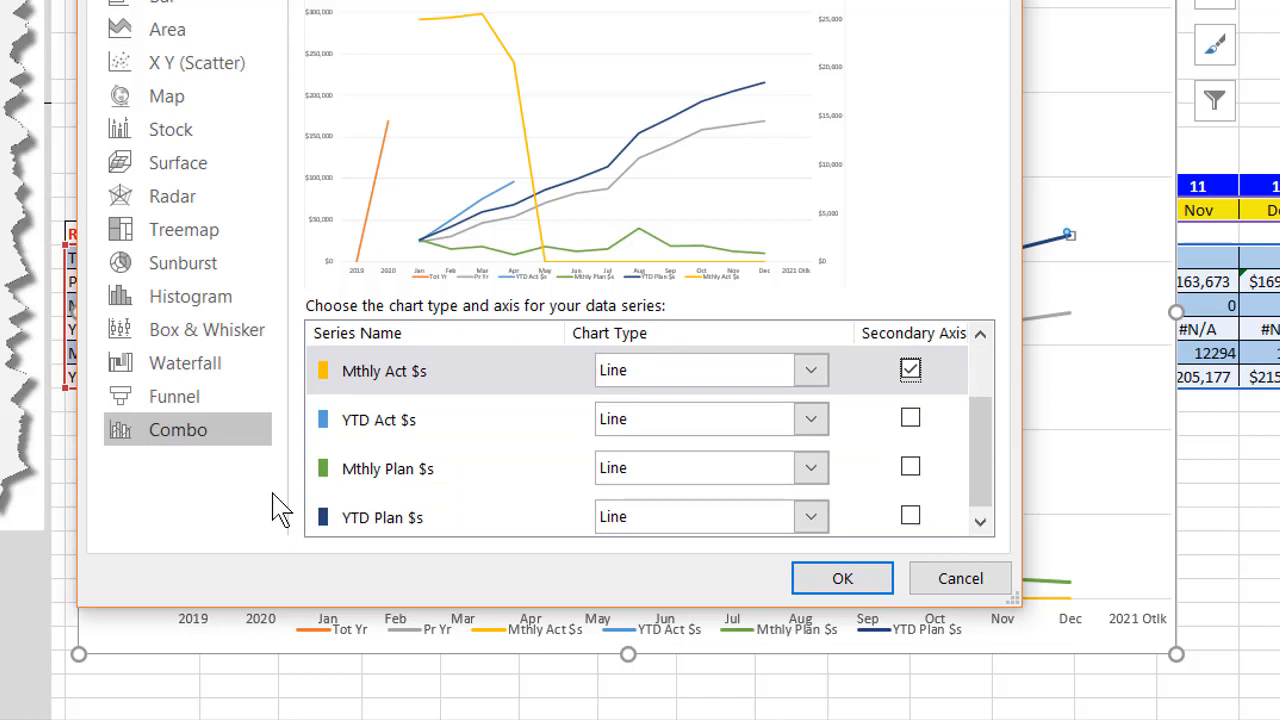
pyautogui.click(910, 467)
pyautogui.click(979, 524)
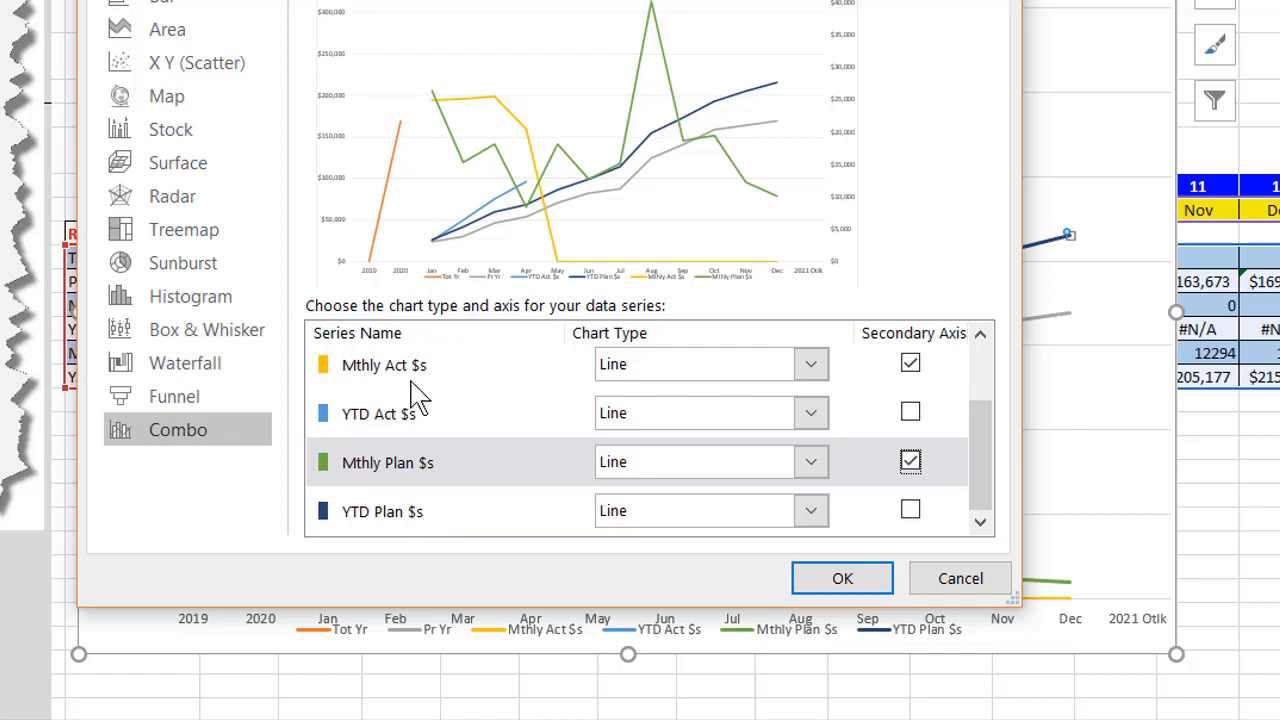
# Step: Set the Tot Yr, Mthly Act $s and Mthly Plan $s series to Clustered Column and apply the combo chart
pyautogui.moveTo(968, 420); pyautogui.dragTo(988, 360)
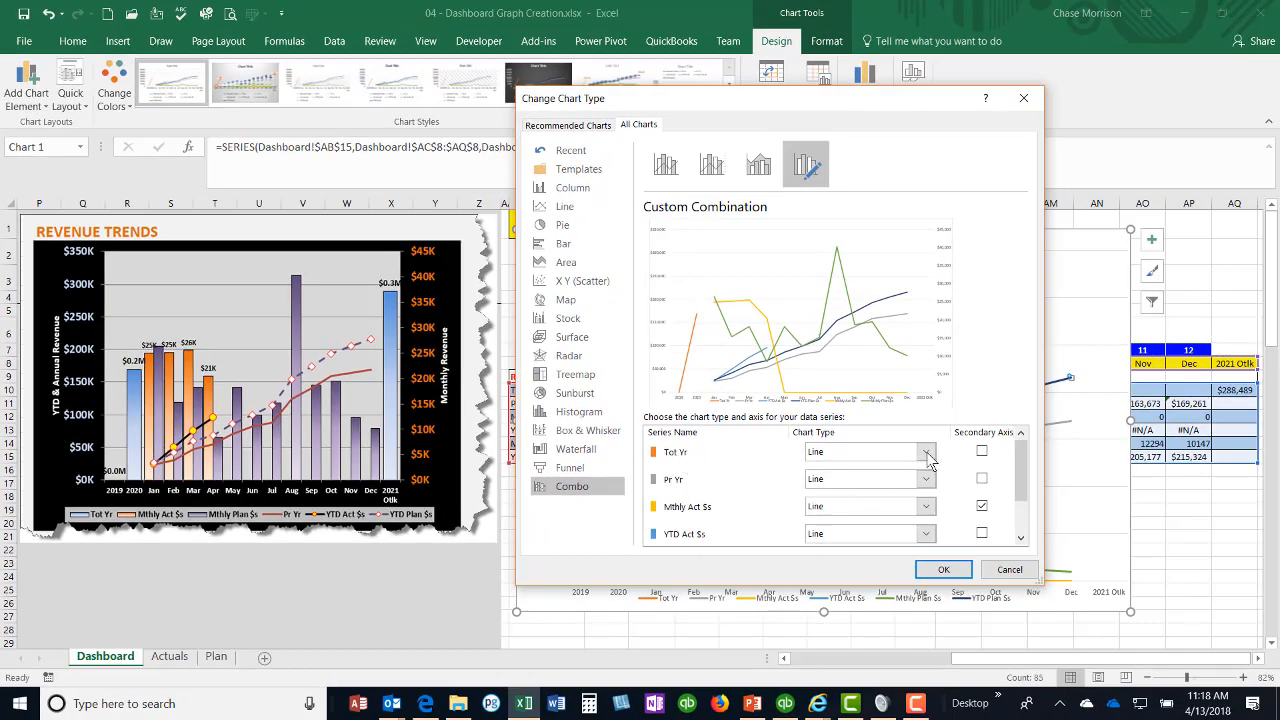
pyautogui.click(926, 453)
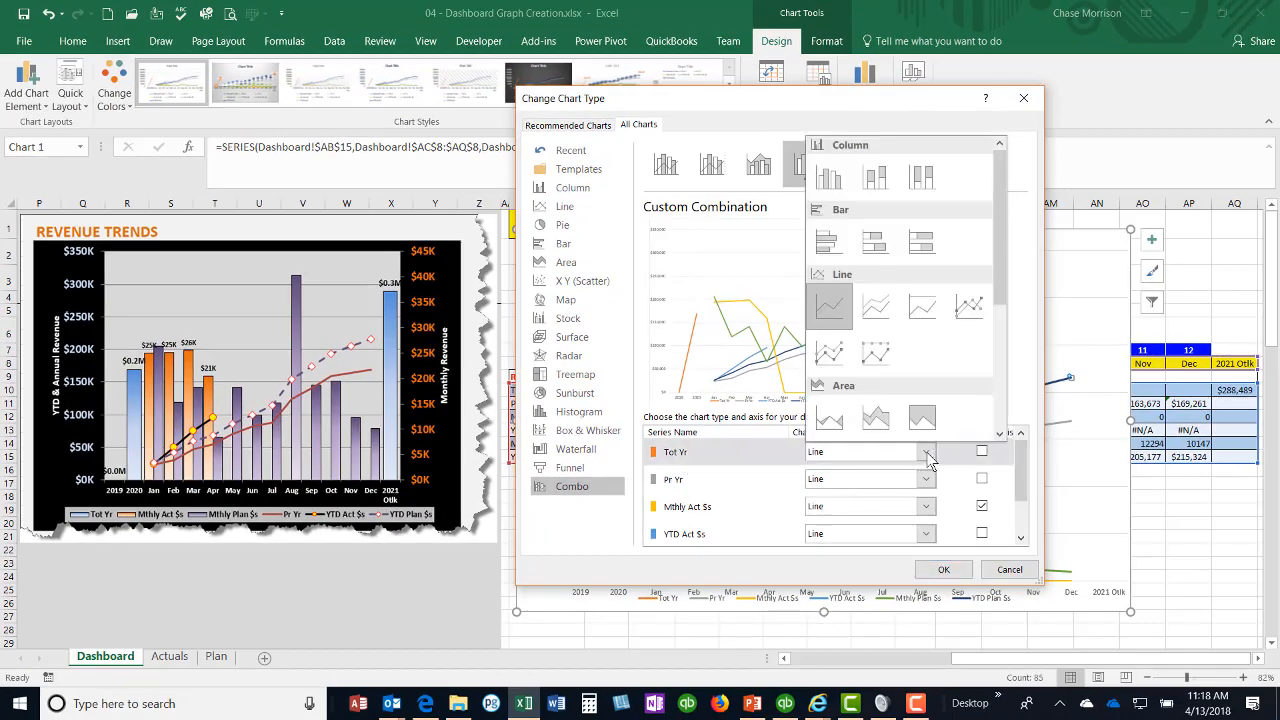
pyautogui.click(828, 178)
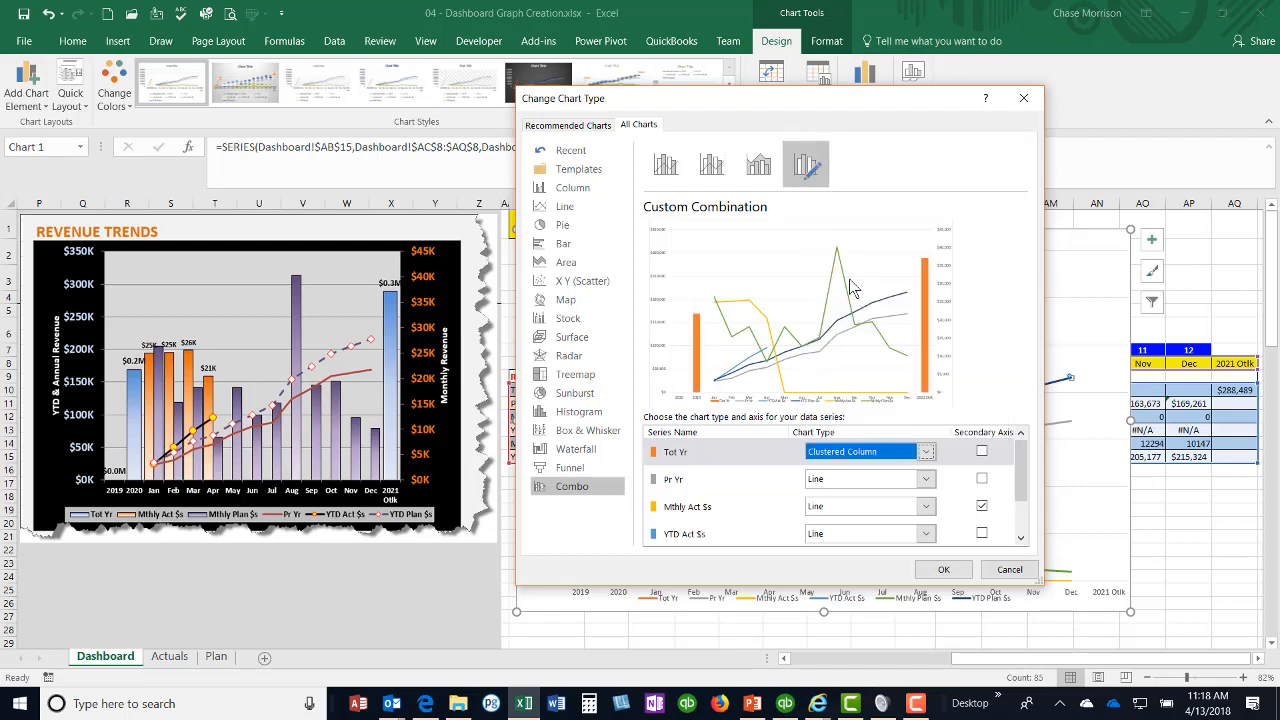
pyautogui.click(926, 506)
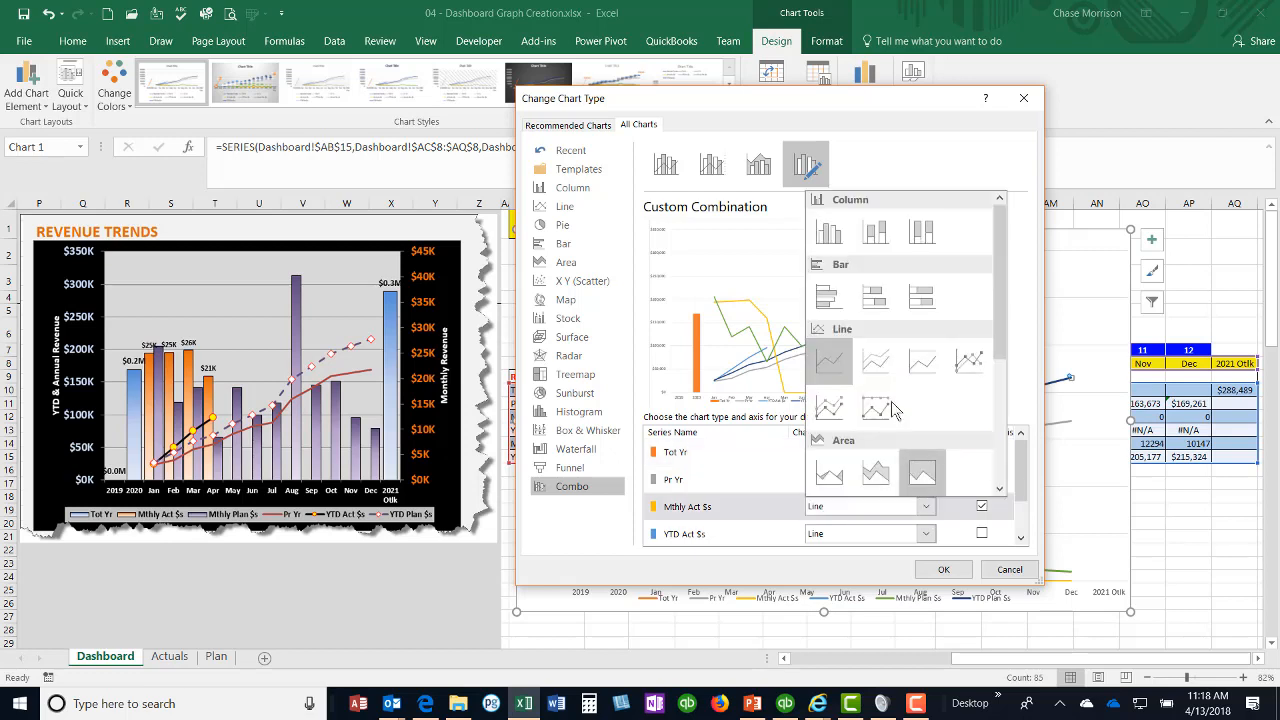
pyautogui.click(834, 240)
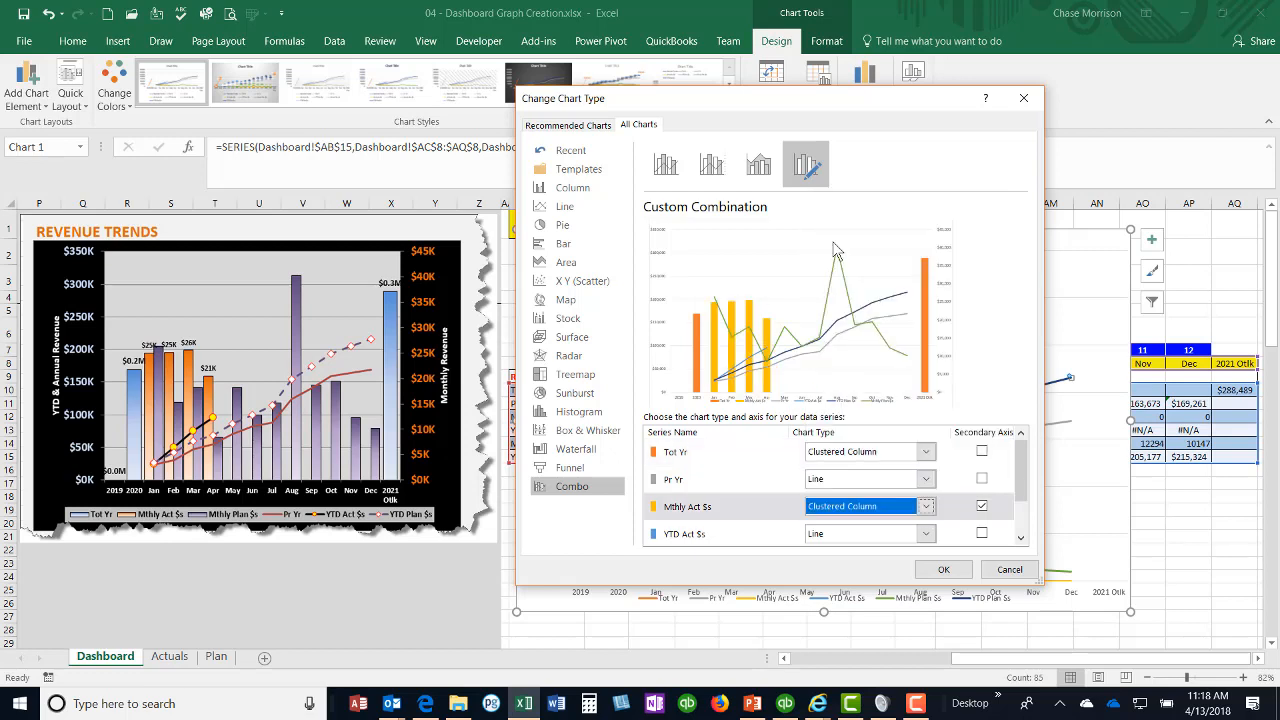
pyautogui.click(1020, 540)
pyautogui.click(1020, 541)
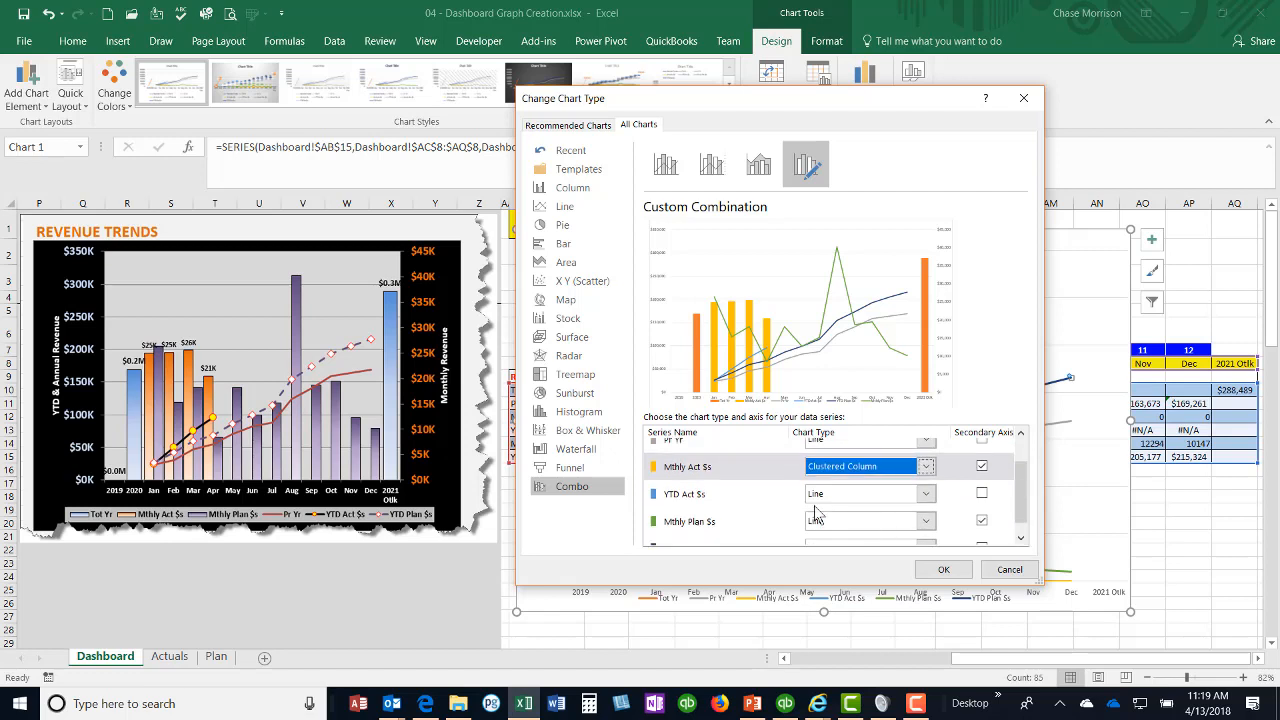
pyautogui.click(926, 521)
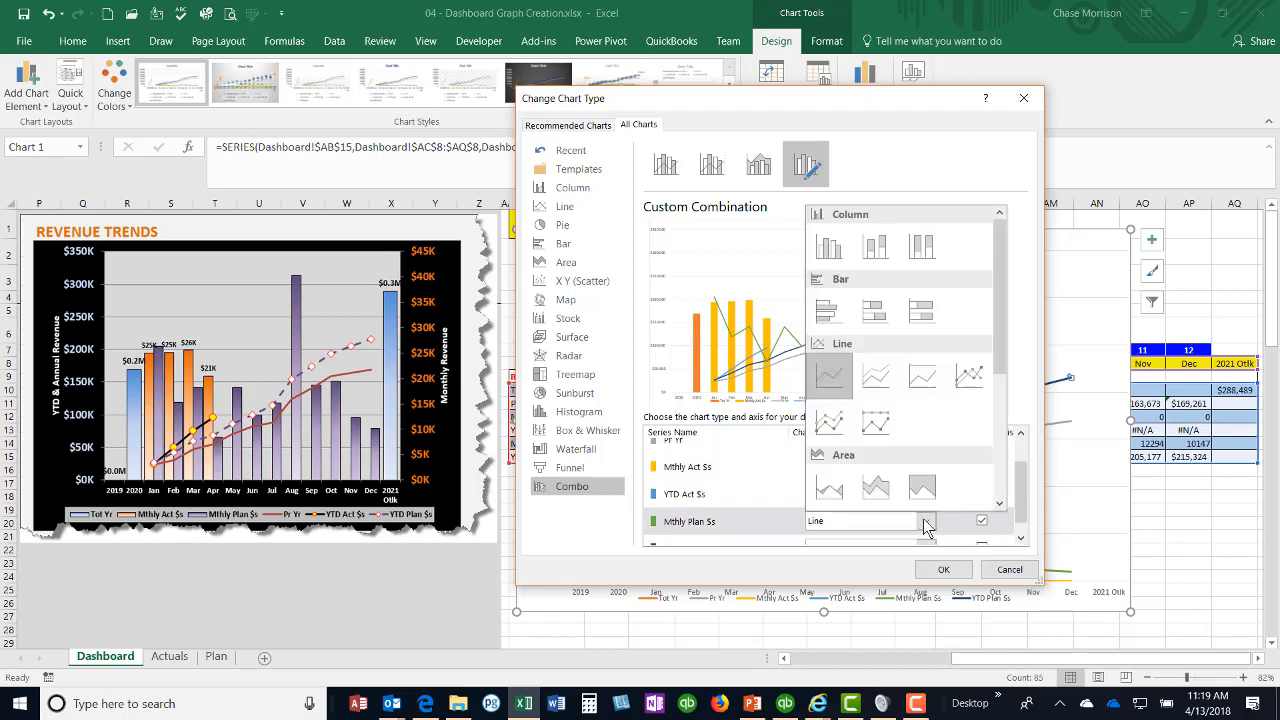
pyautogui.click(828, 258)
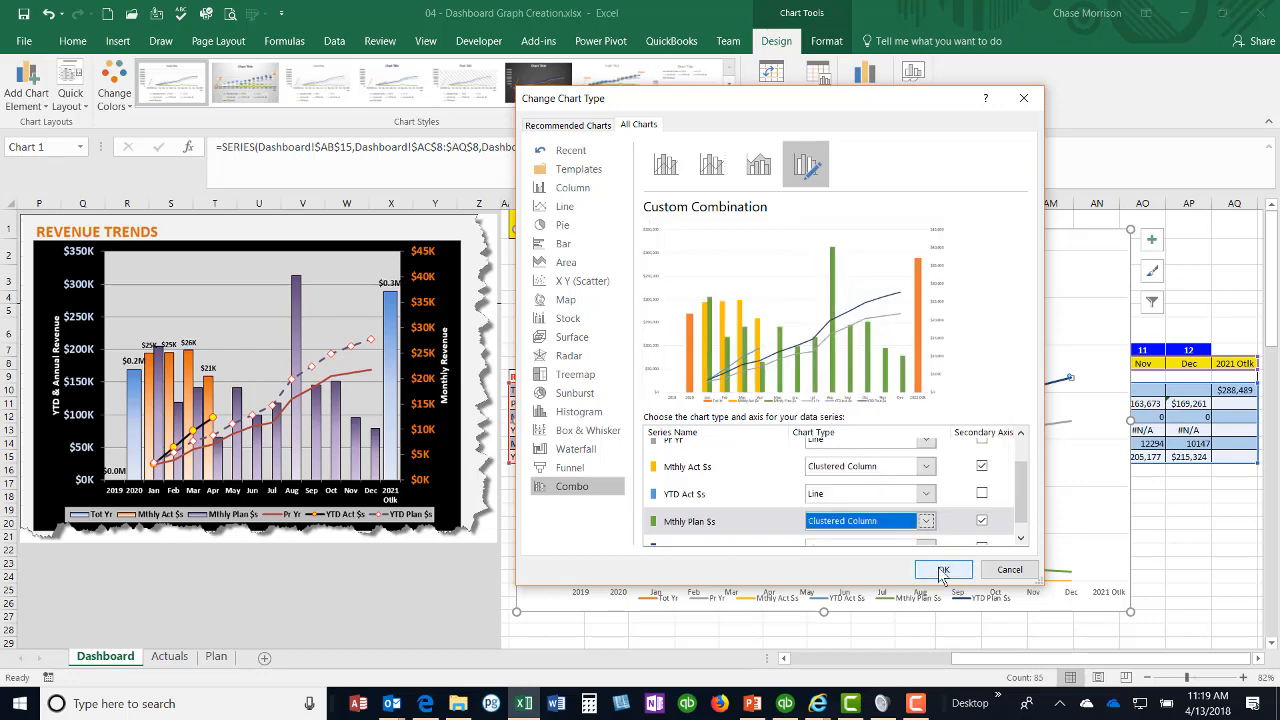
pyautogui.click(941, 570)
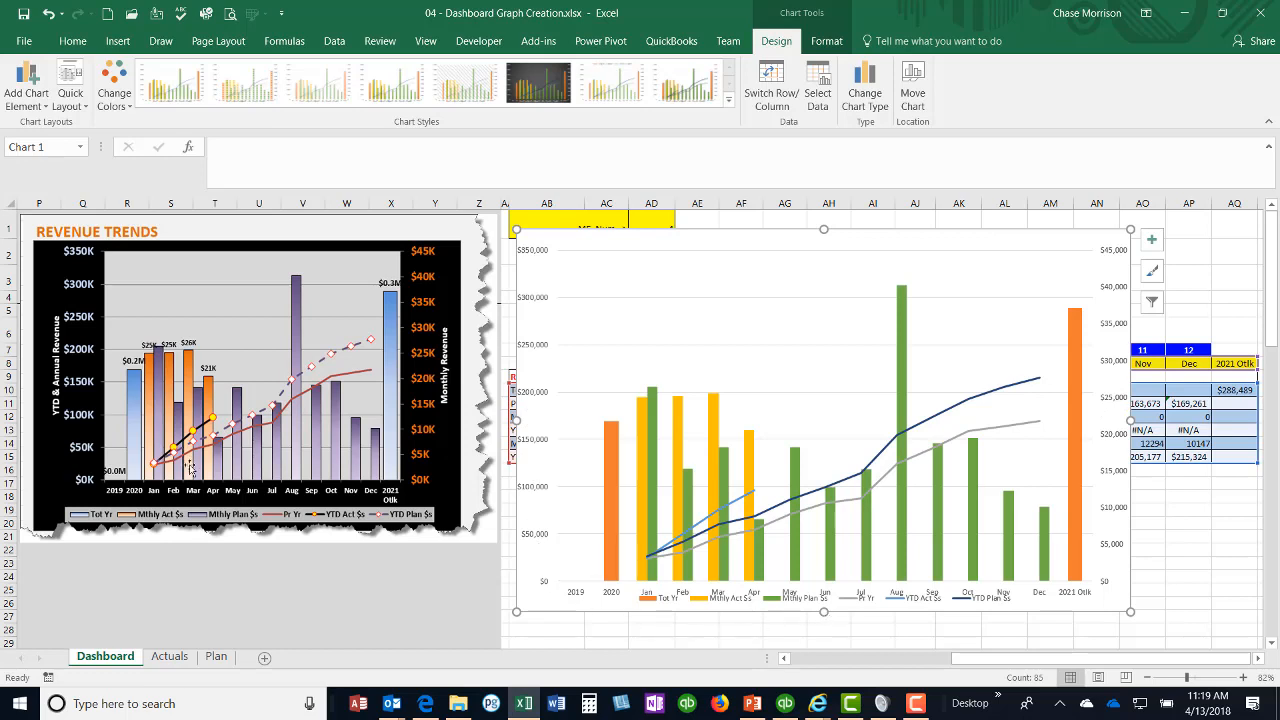
# Step: Give the chart area a solid black fill
pyautogui.click(26, 85)
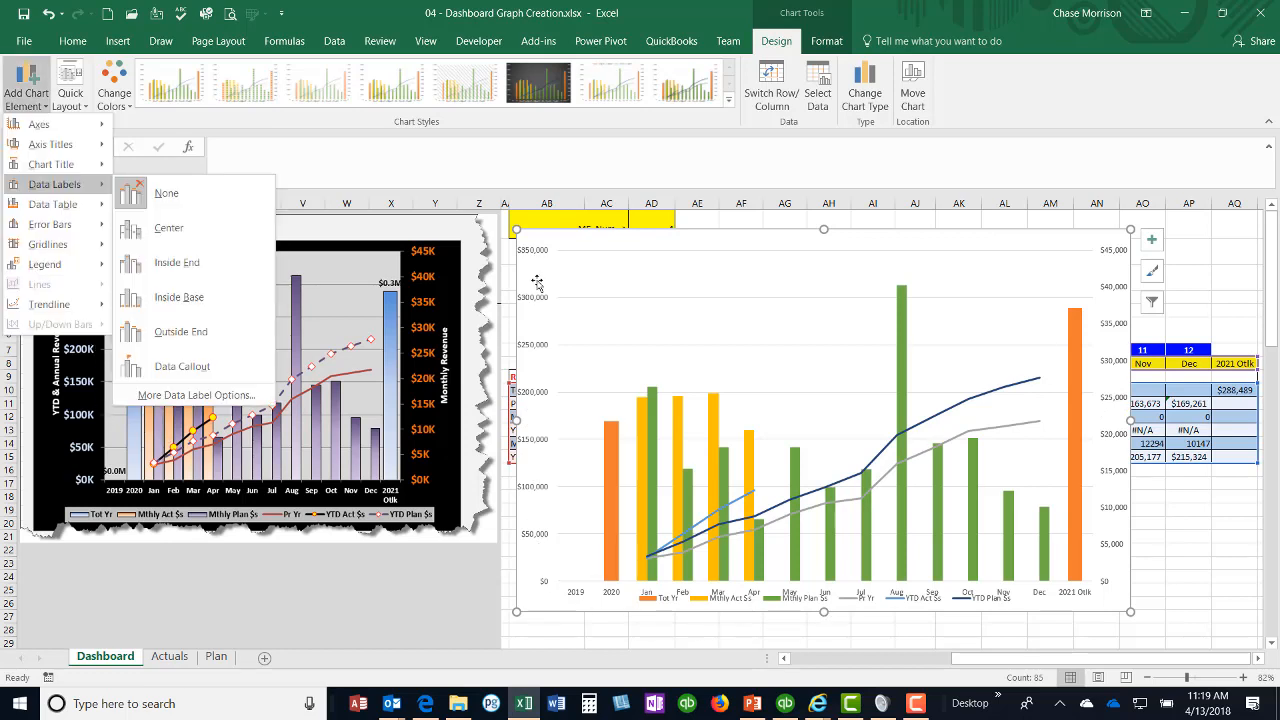
pyautogui.click(538, 286)
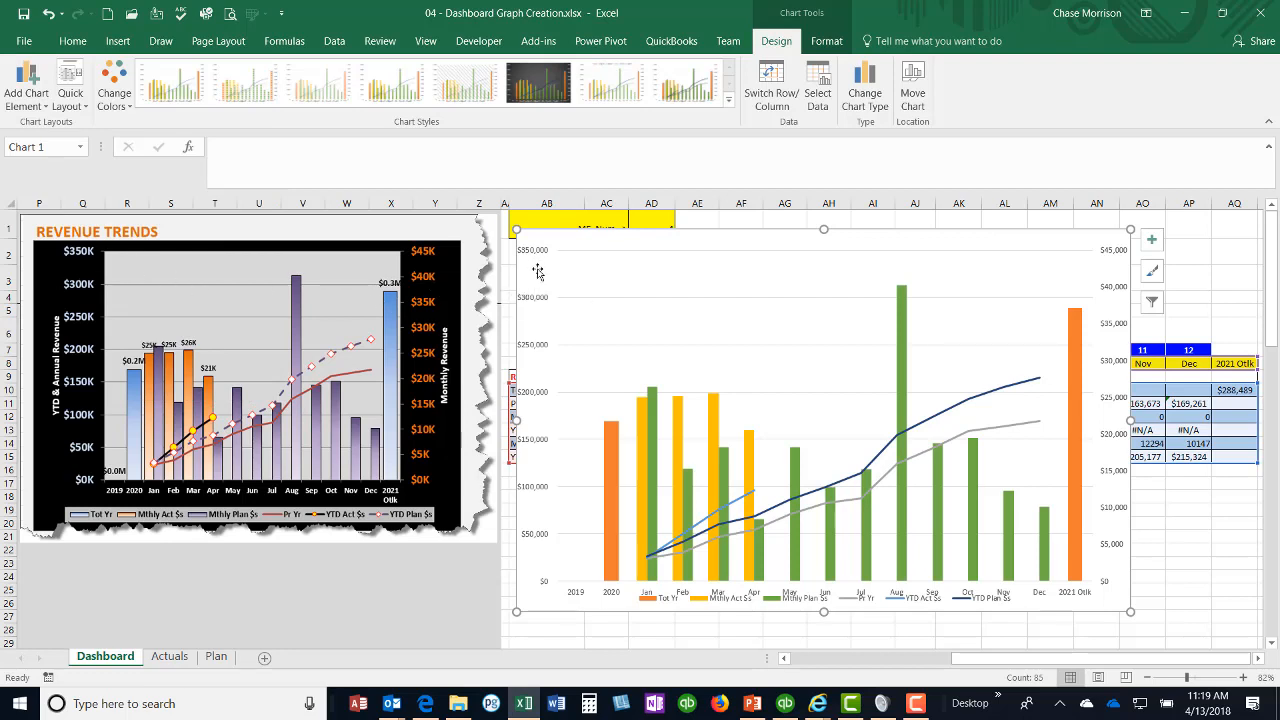
pyautogui.rightClick(537, 270)
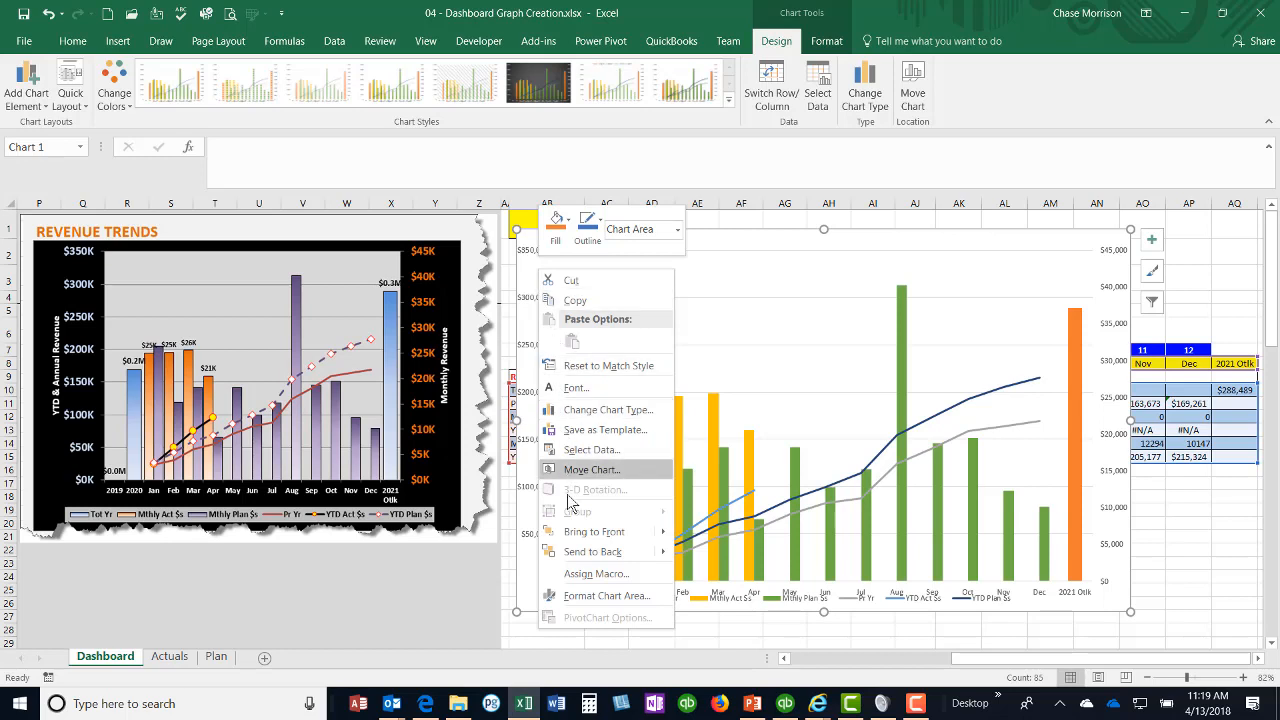
pyautogui.click(580, 596)
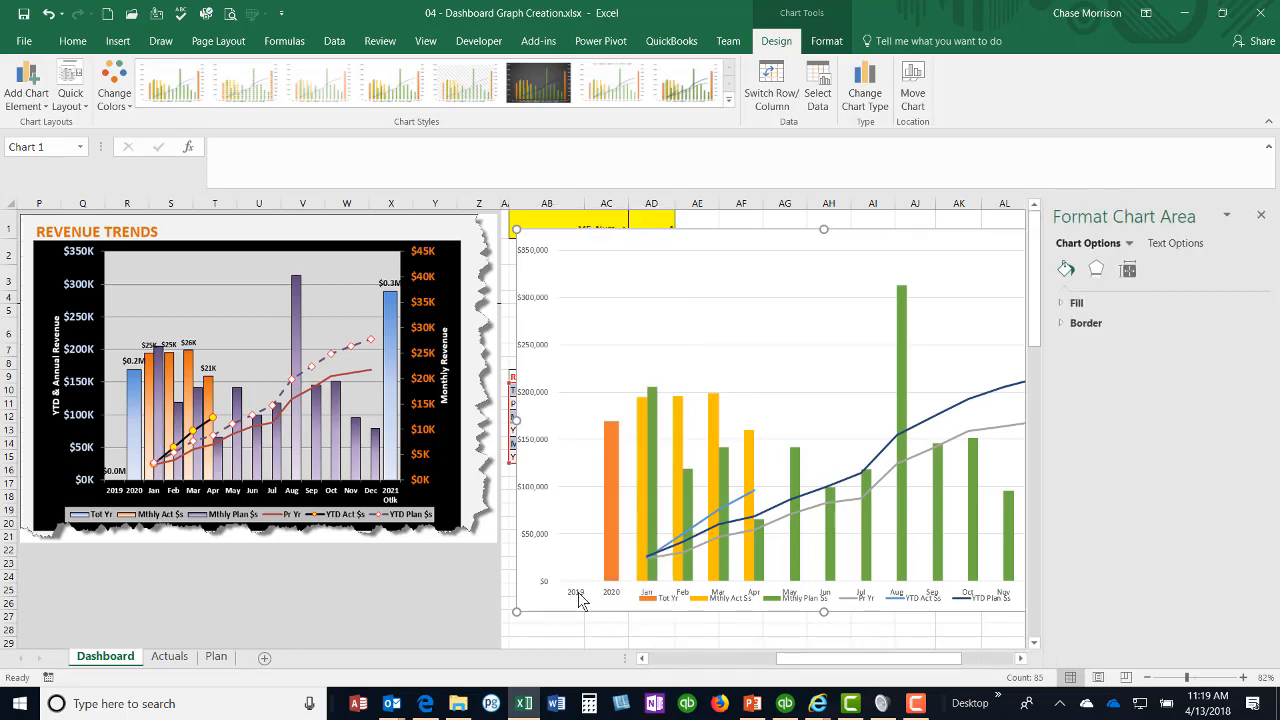
pyautogui.click(1066, 302)
pyautogui.click(1075, 345)
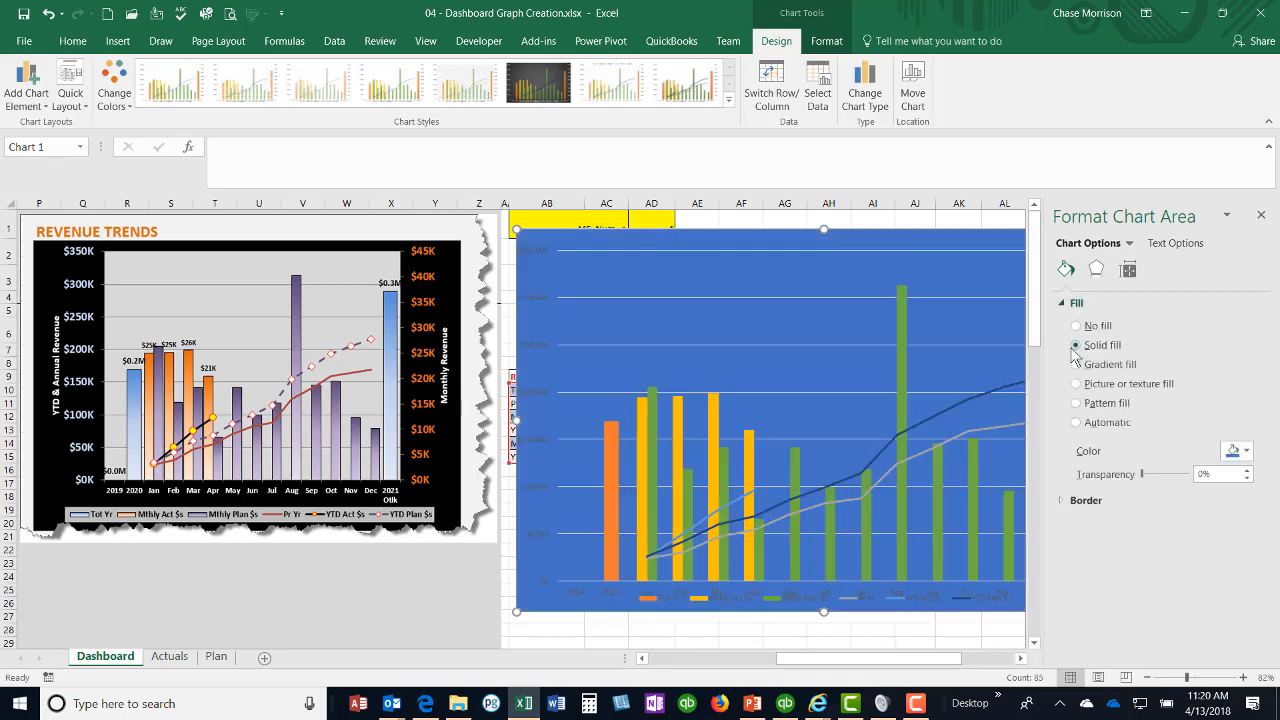
pyautogui.click(1248, 455)
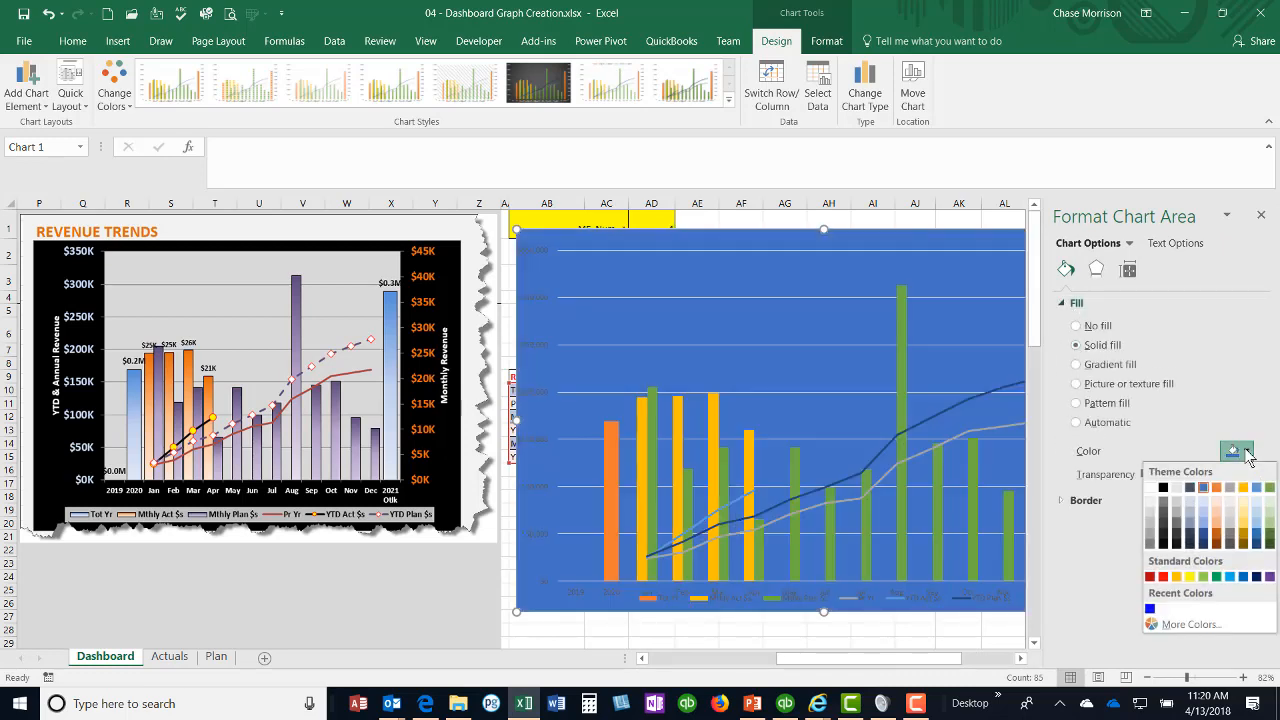
pyautogui.click(1163, 490)
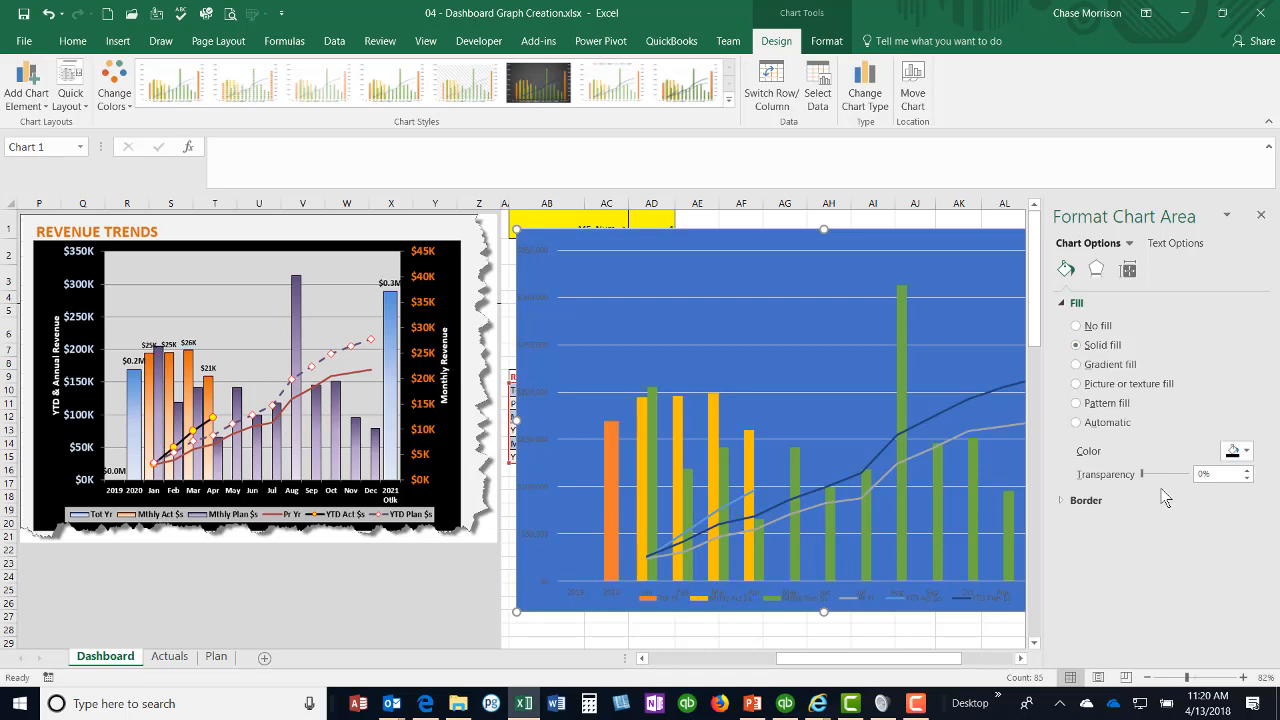
# Step: Apply a gradient fill to the chart's plot area
pyautogui.click(636, 330)
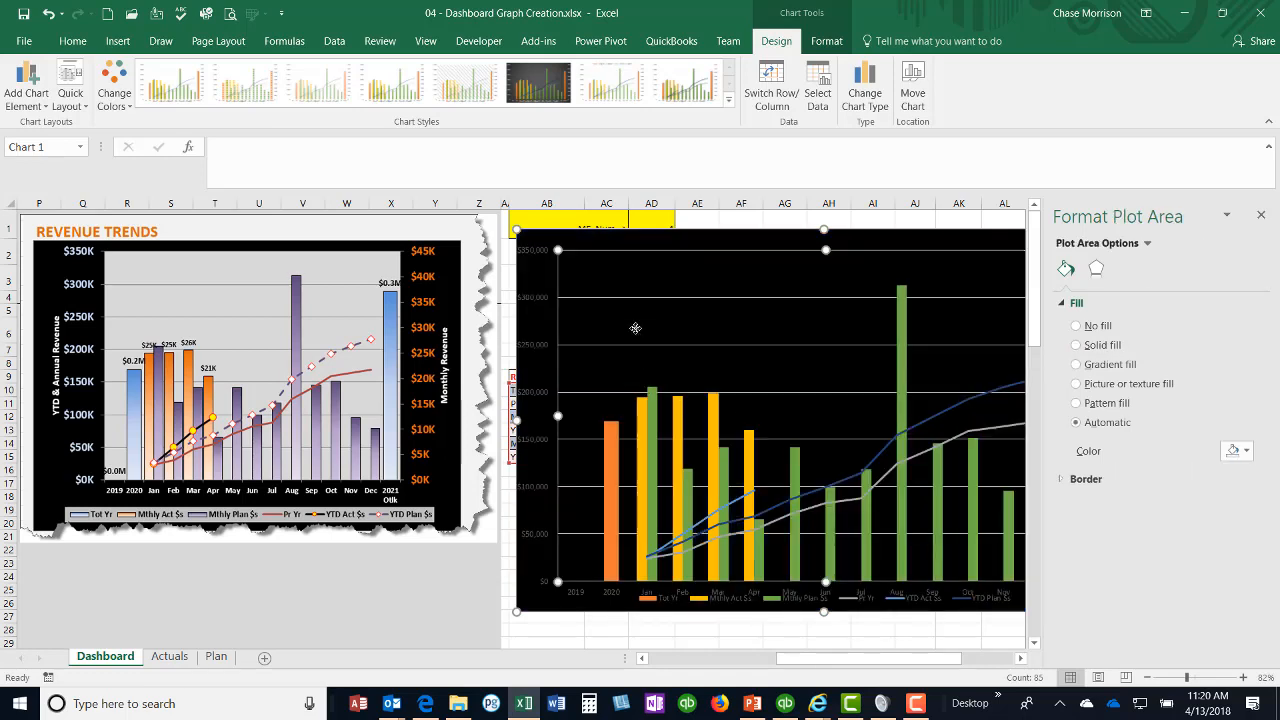
pyautogui.rightClick(639, 334)
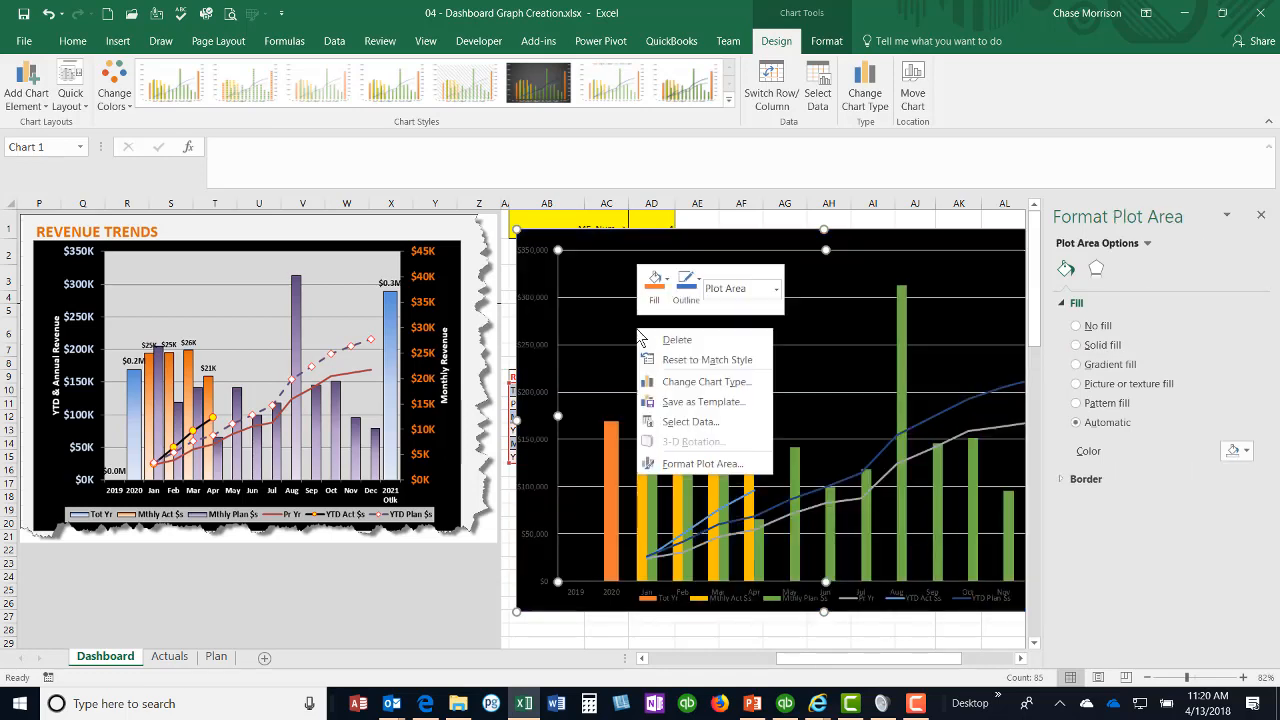
pyautogui.click(680, 464)
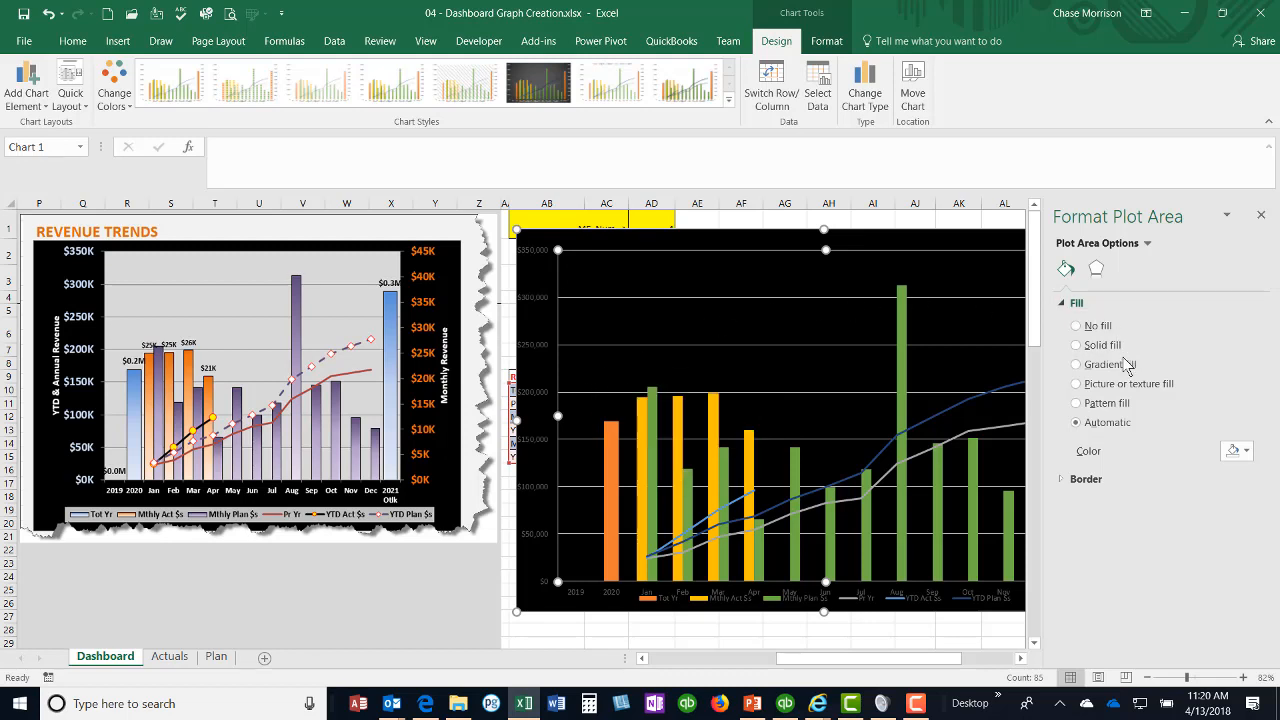
pyautogui.click(1077, 365)
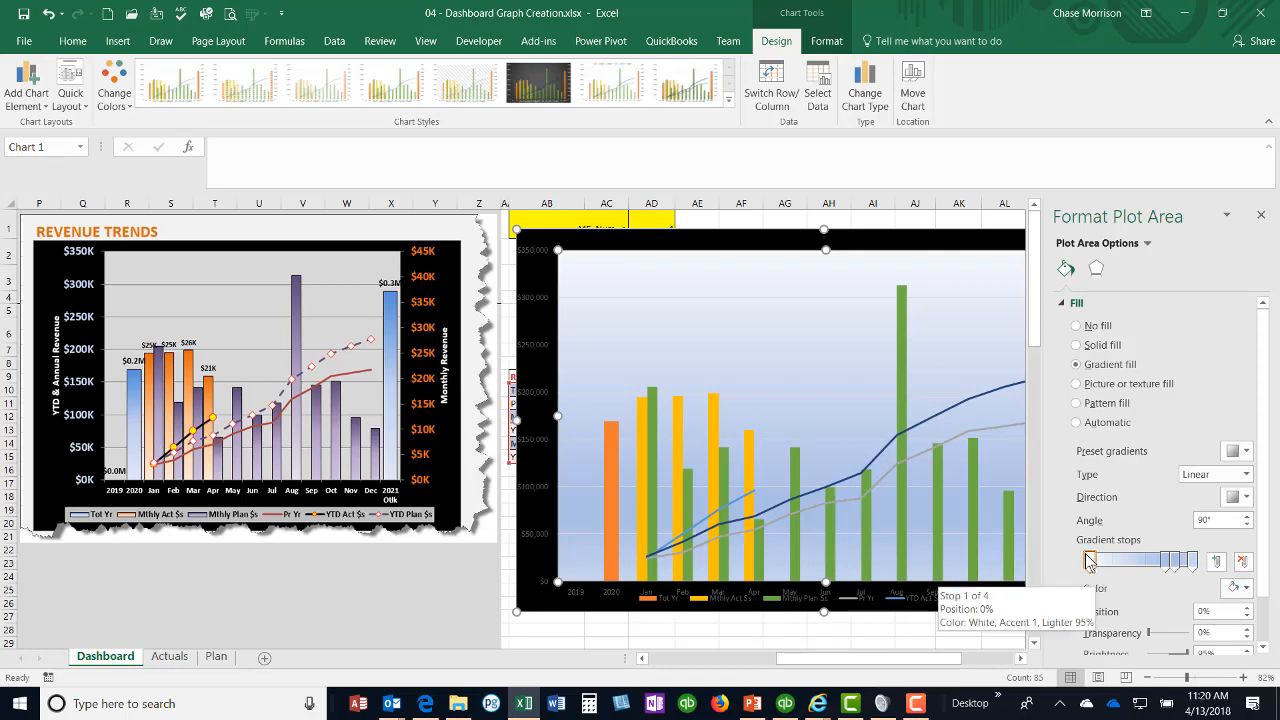
# Step: Remove the second gradient stop from the plot area's fill and color the 83% stop light gray with -15% brightness
pyautogui.click(1166, 562)
pyautogui.moveTo(1166, 562); pyautogui.dragTo(1164, 522)
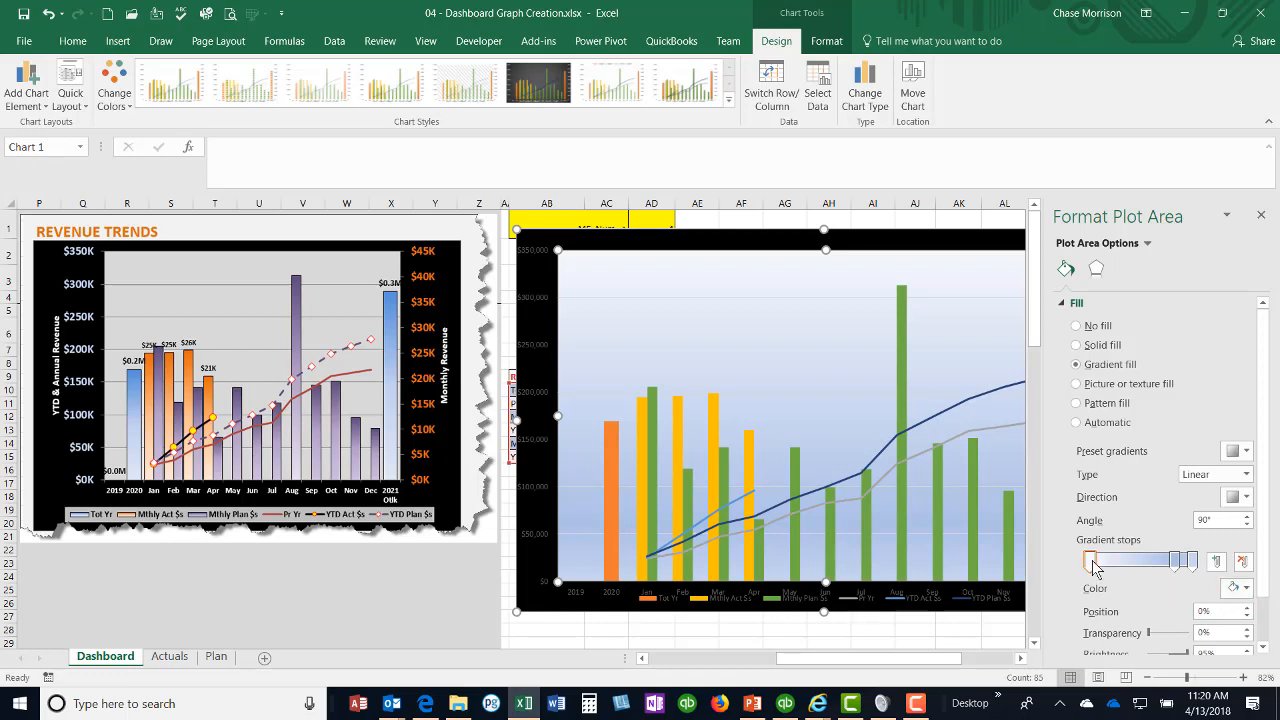
pyautogui.click(1175, 560)
pyautogui.click(1246, 590)
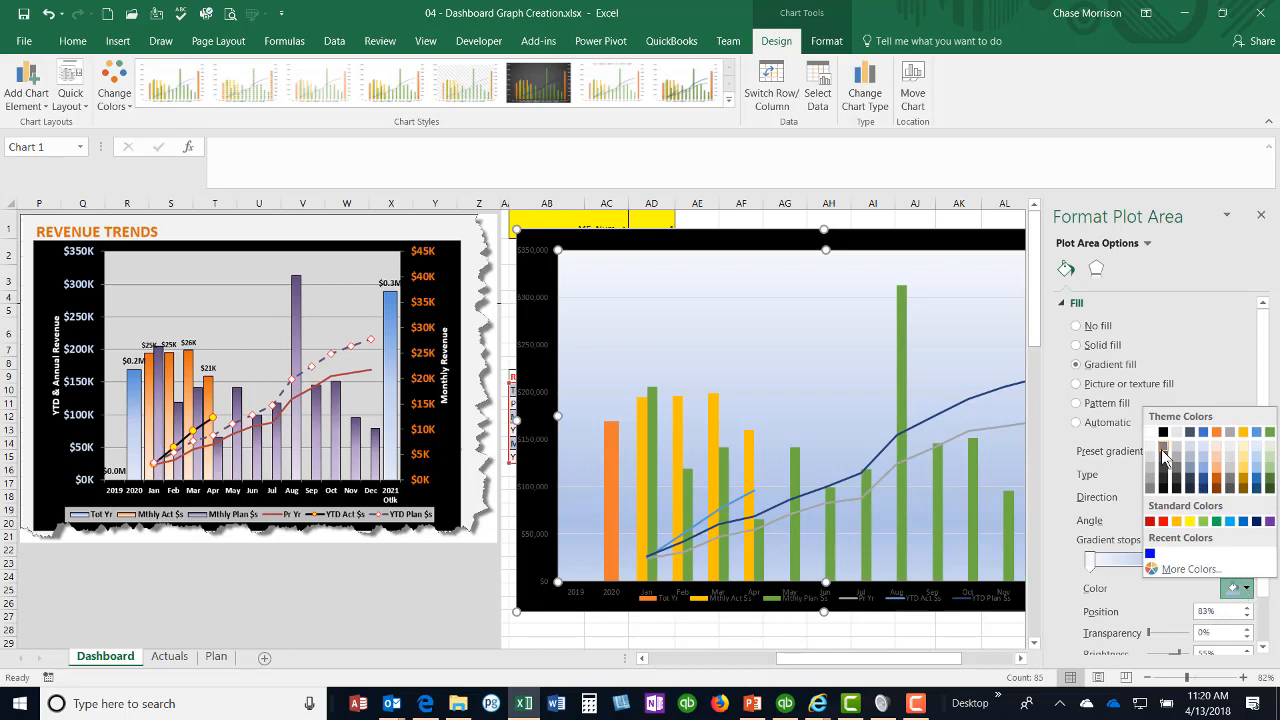
pyautogui.click(1150, 463)
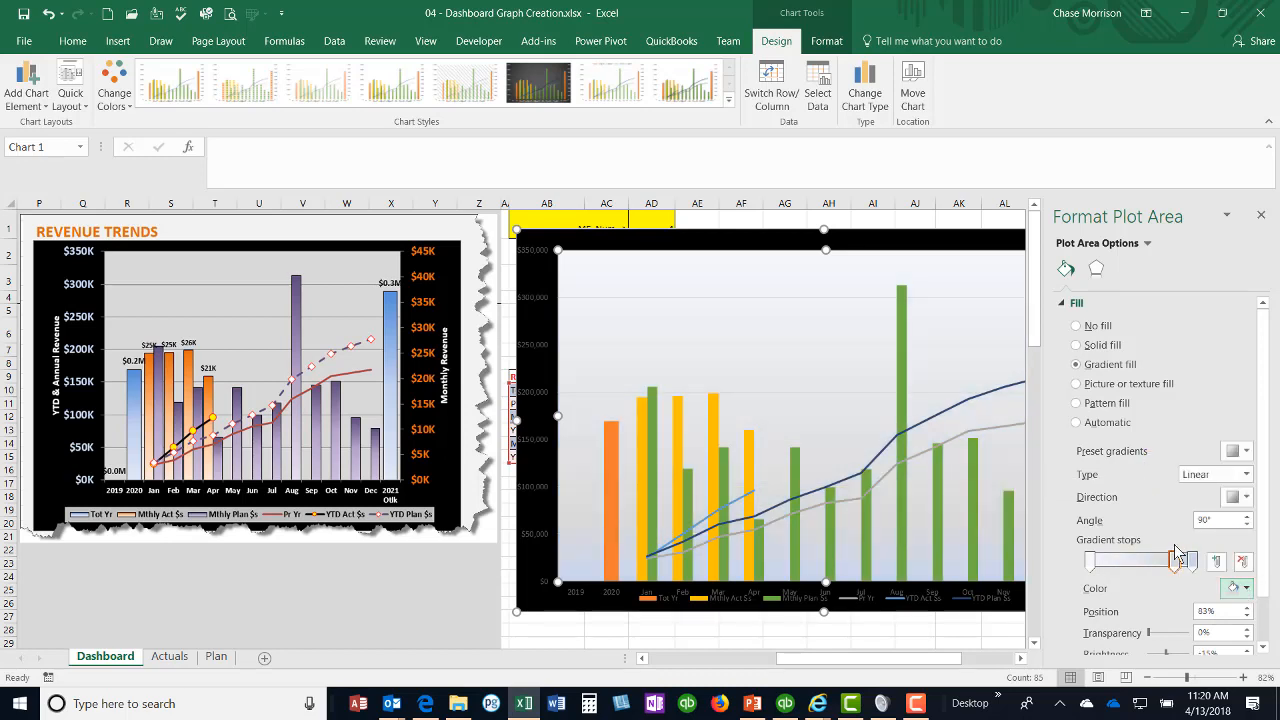
# Step: Color the plot area's 100% gradient stop a darker gray with -35% brightness and close the formatting pane
pyautogui.click(1190, 562)
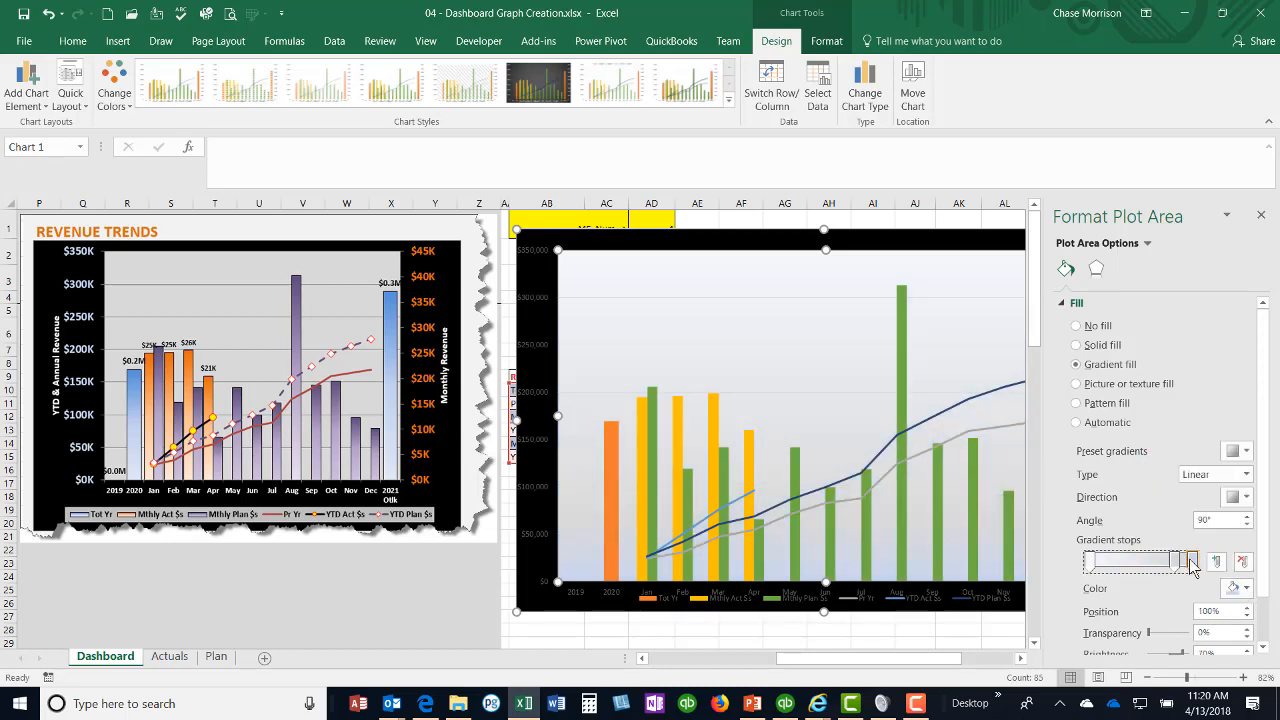
pyautogui.click(1246, 590)
pyautogui.click(1156, 482)
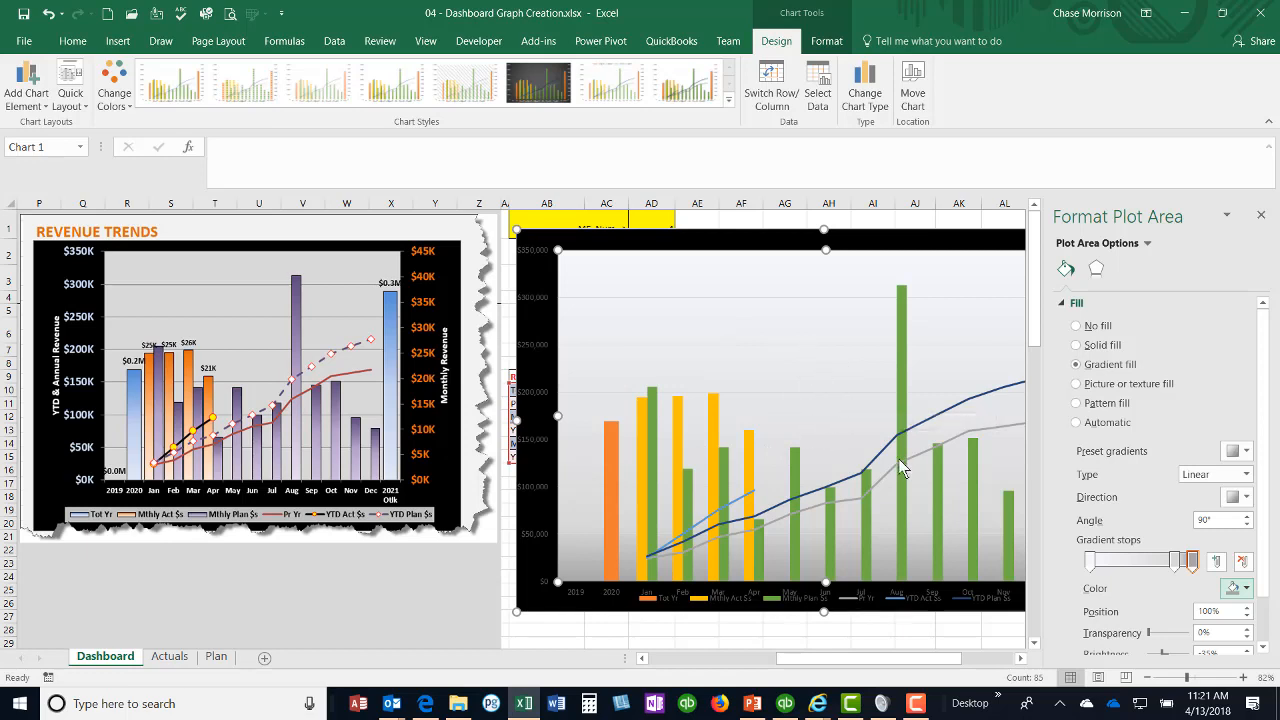
pyautogui.click(1261, 215)
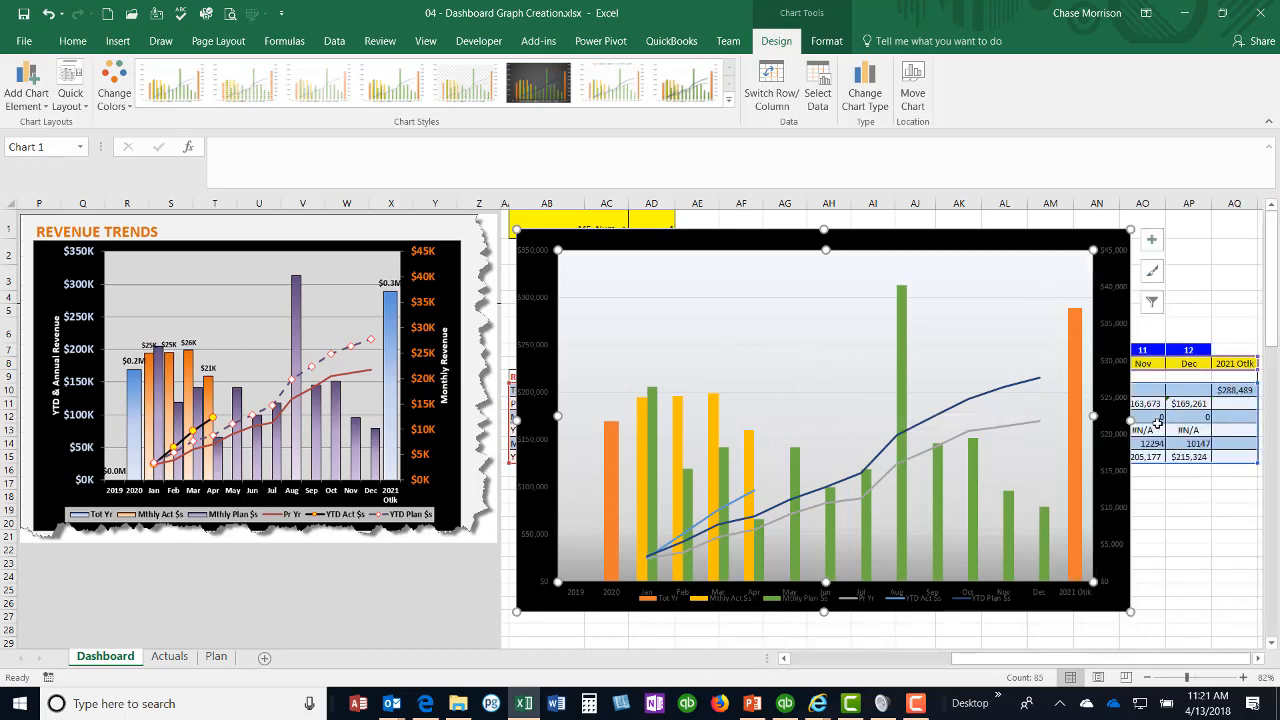
# Step: Make the primary vertical axis labels white and bold
pyautogui.click(533, 398)
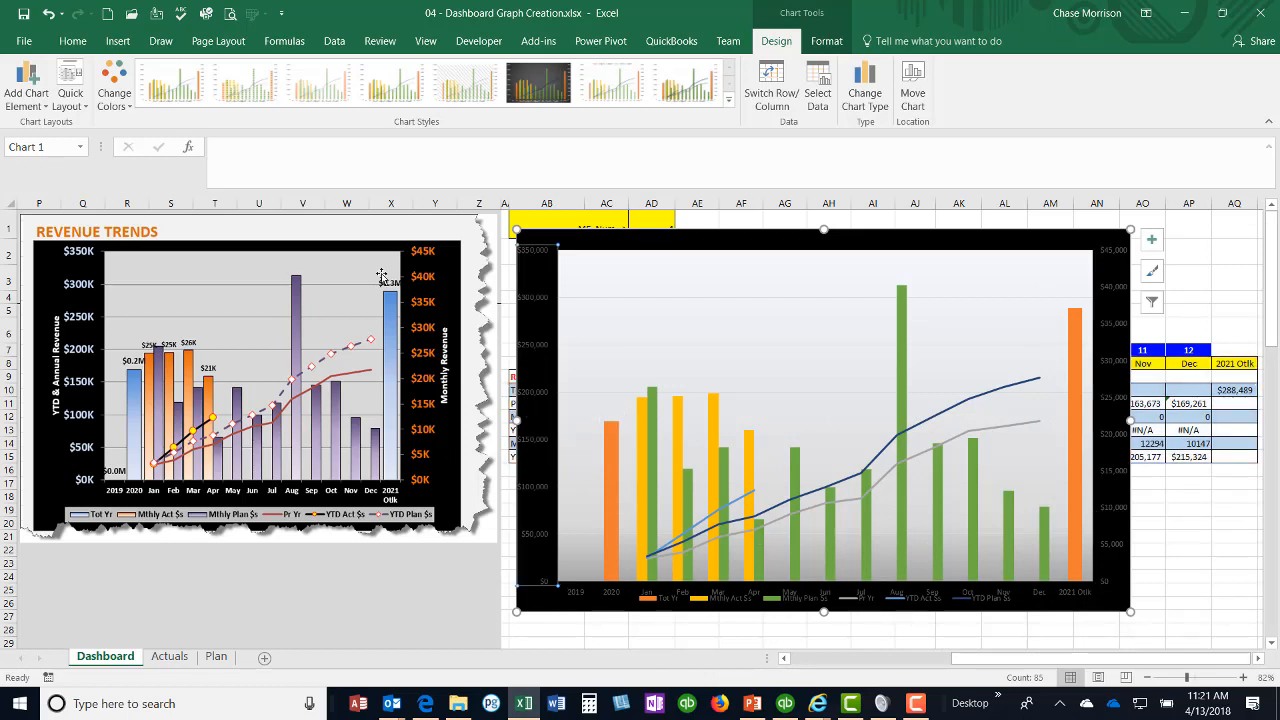
pyautogui.click(72, 41)
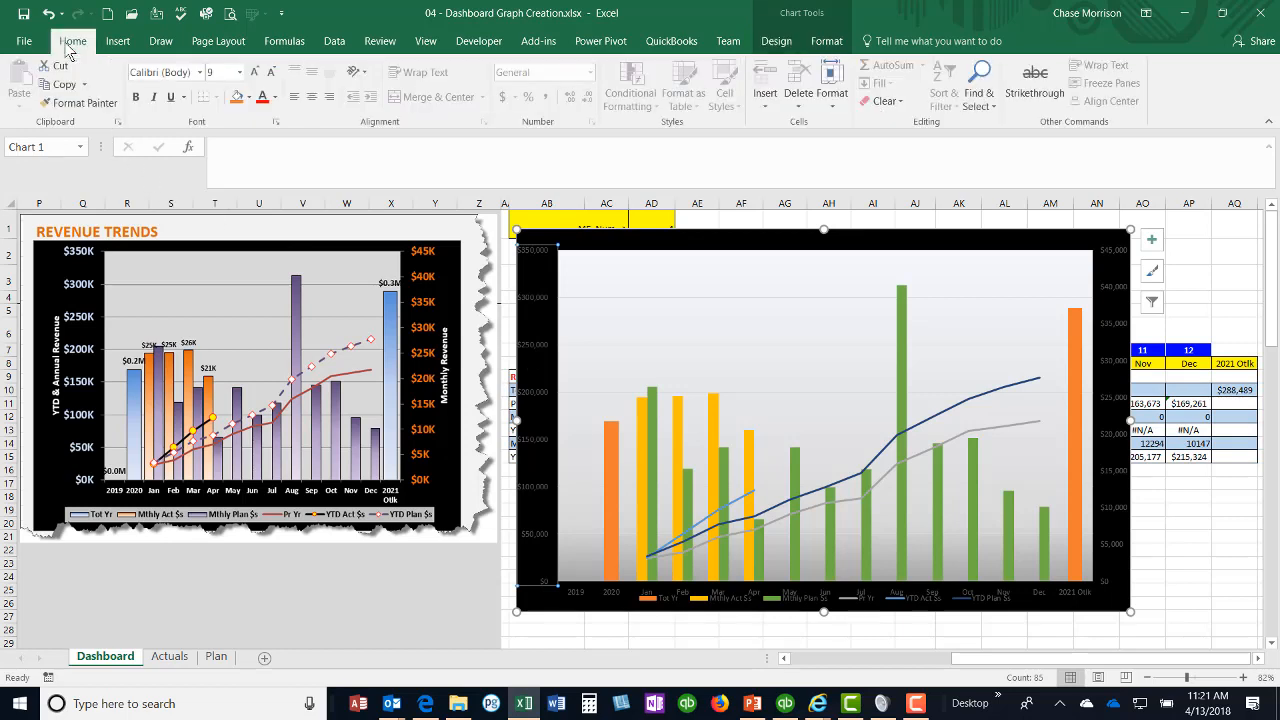
pyautogui.click(277, 97)
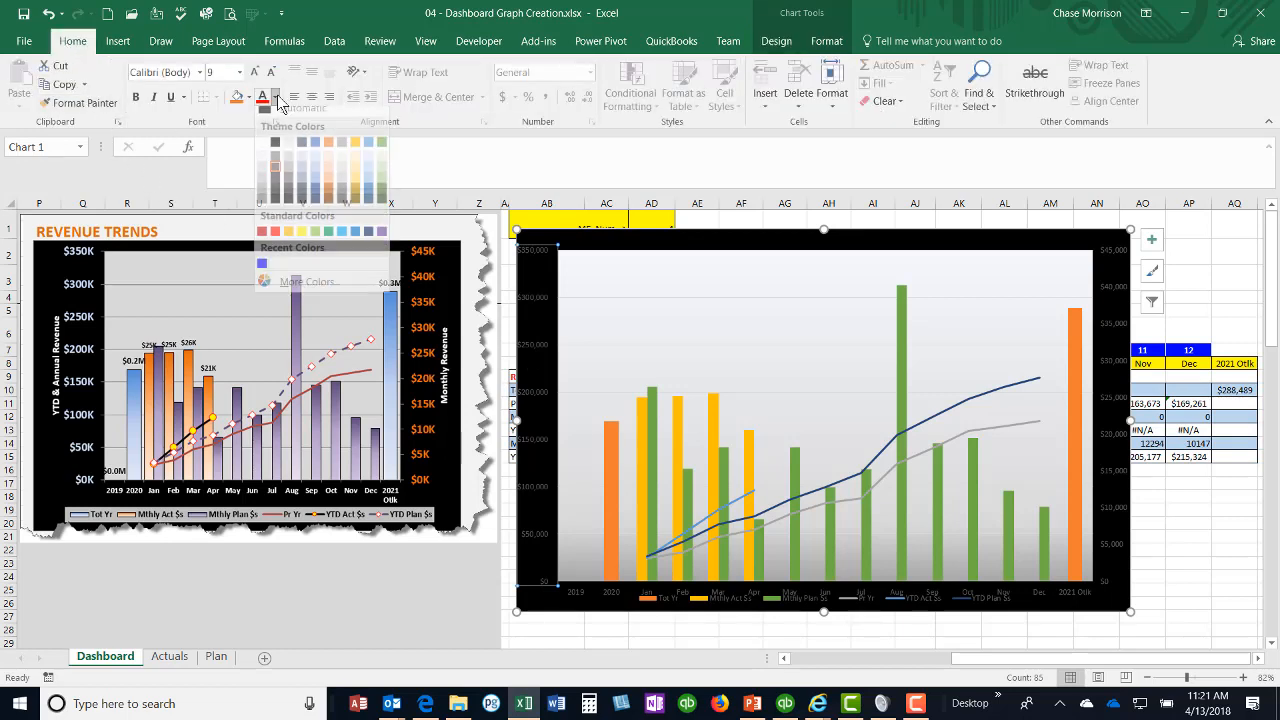
pyautogui.click(262, 151)
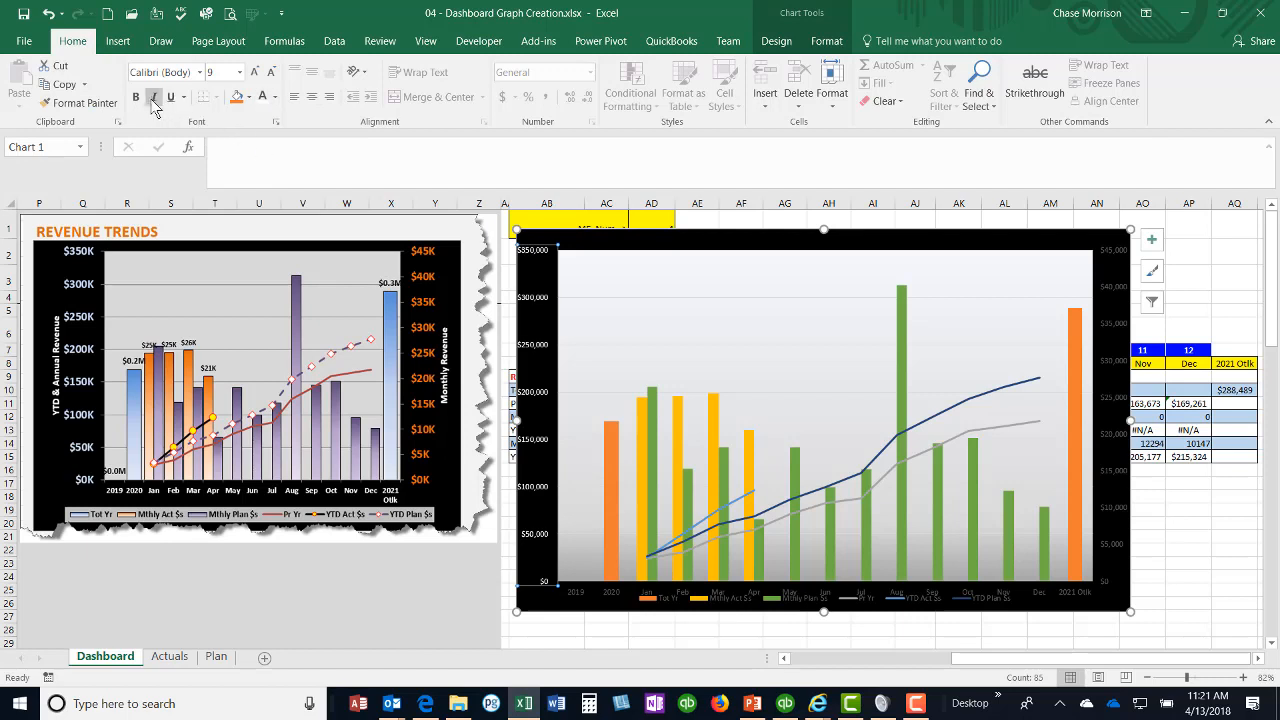
# Step: Make the secondary vertical axis labels white and bold
pyautogui.click(1120, 298)
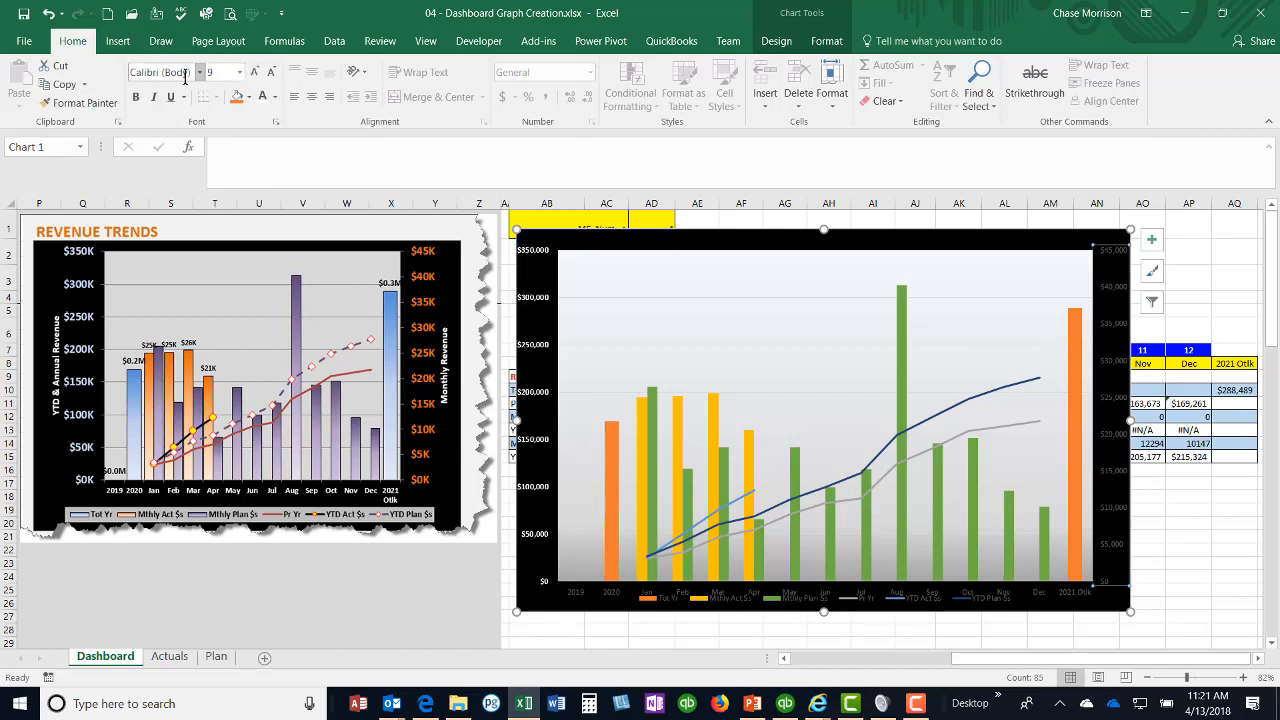
pyautogui.click(262, 96)
pyautogui.click(136, 96)
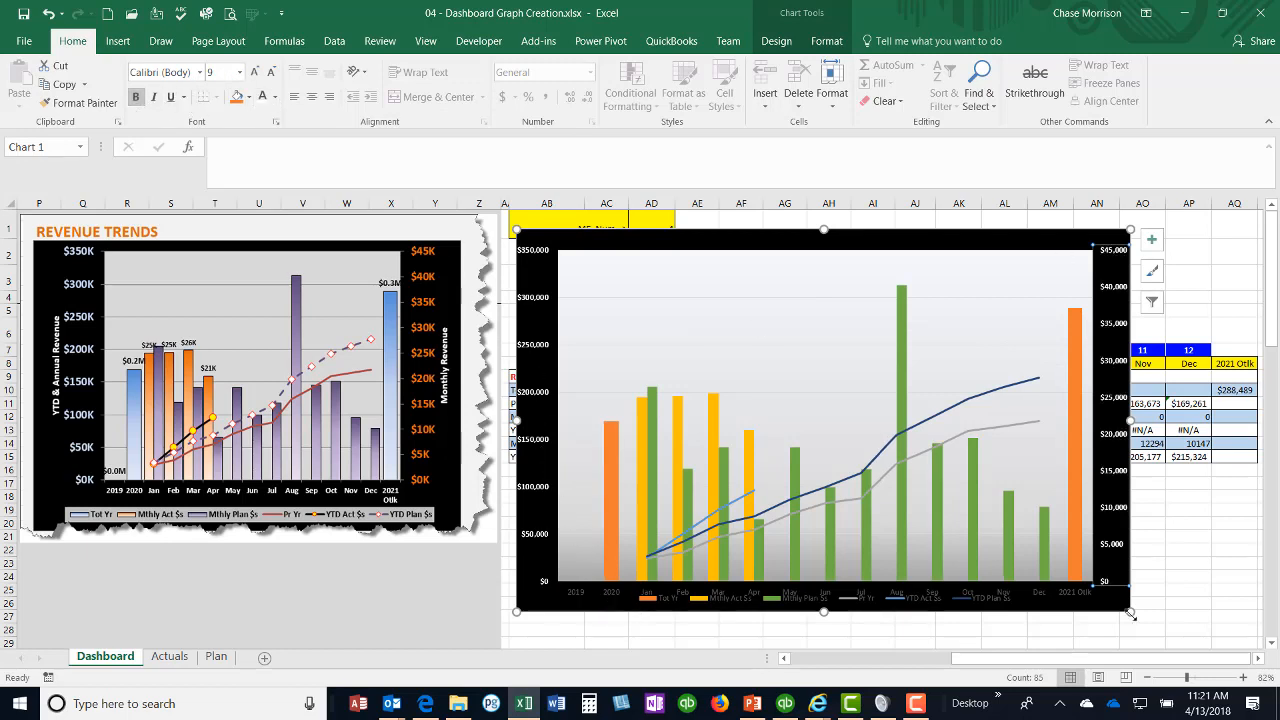
# Step: Enlarge the chart slightly and shrink its plot area to leave space between the month labels and the legend
pyautogui.moveTo(1130, 611); pyautogui.dragTo(1175, 634)
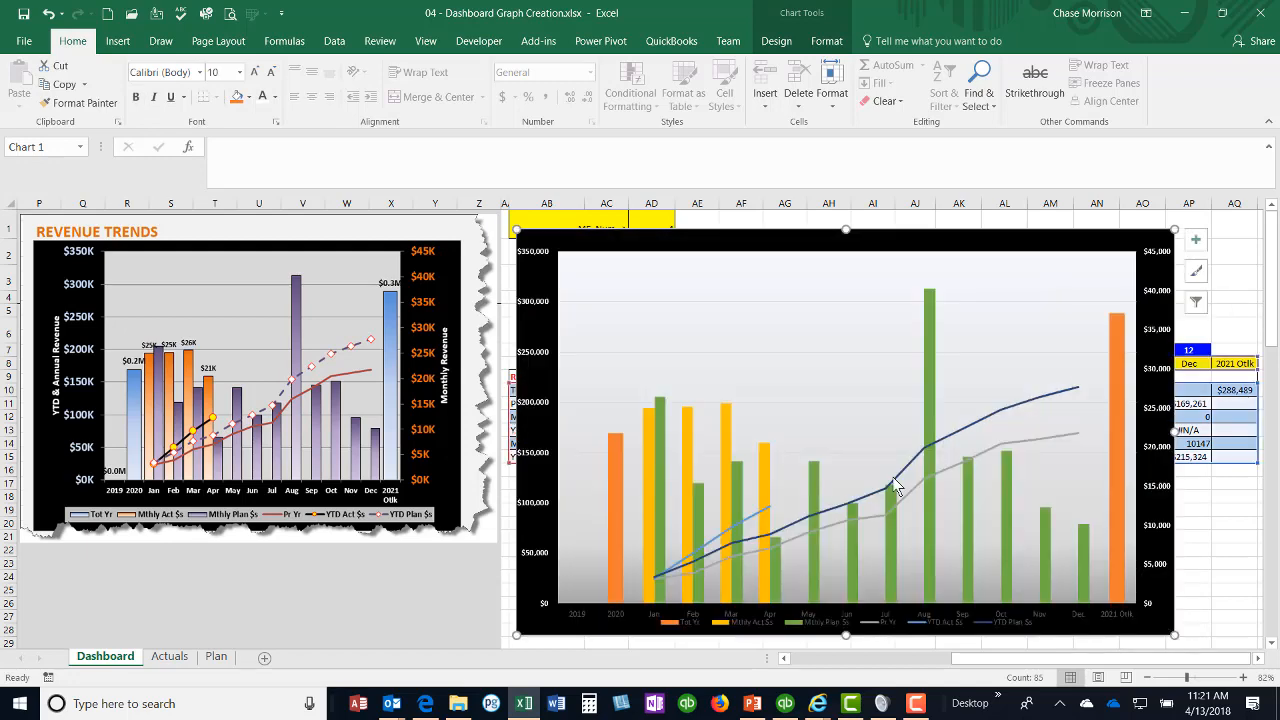
pyautogui.click(893, 477)
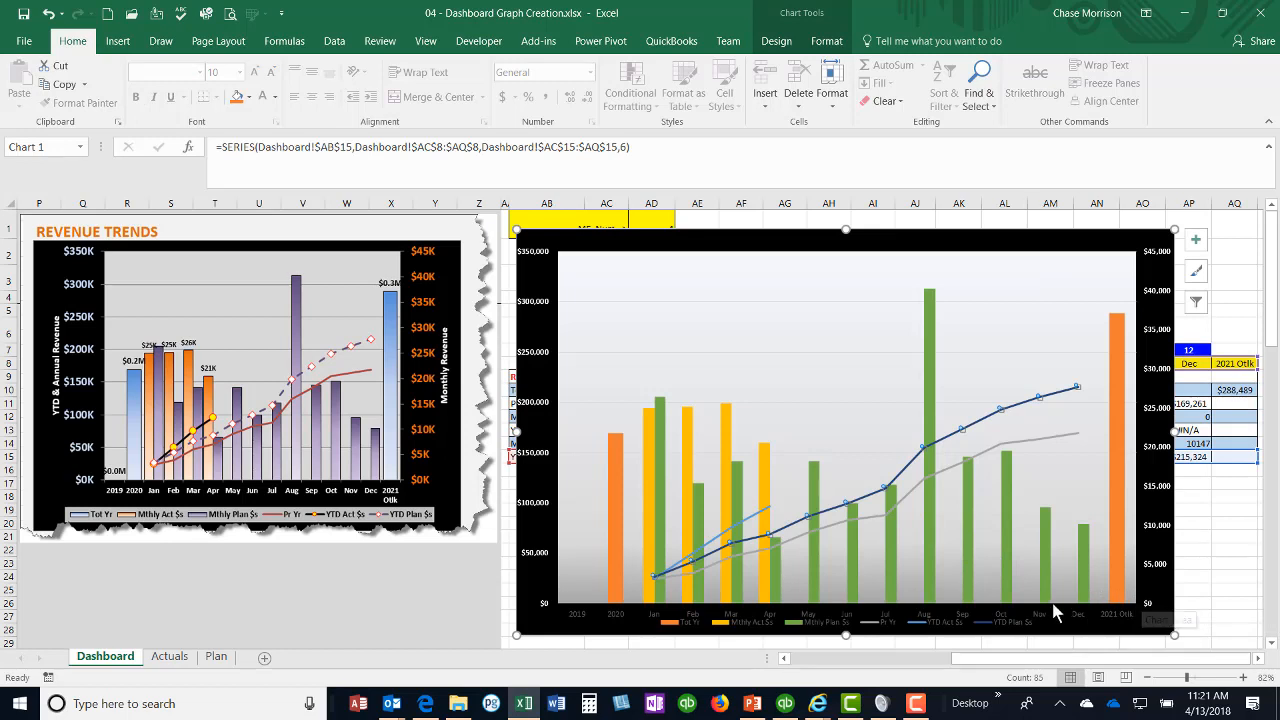
pyautogui.click(1110, 580)
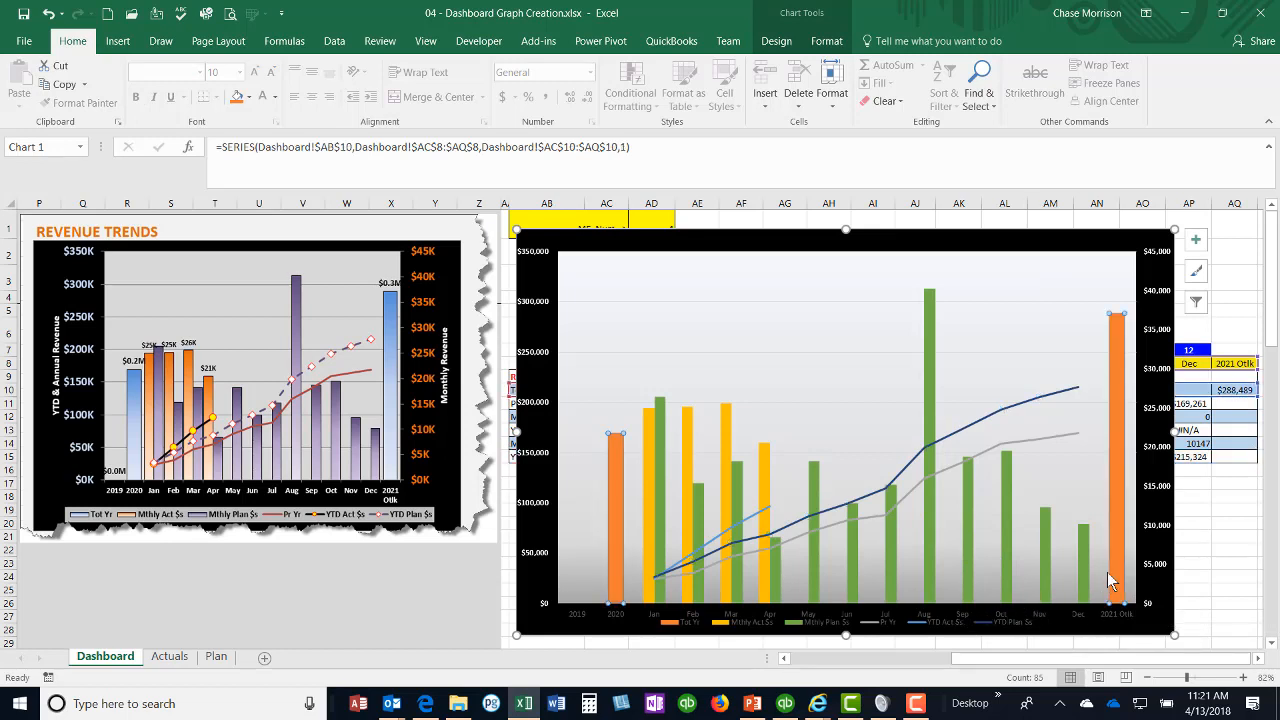
pyautogui.click(997, 289)
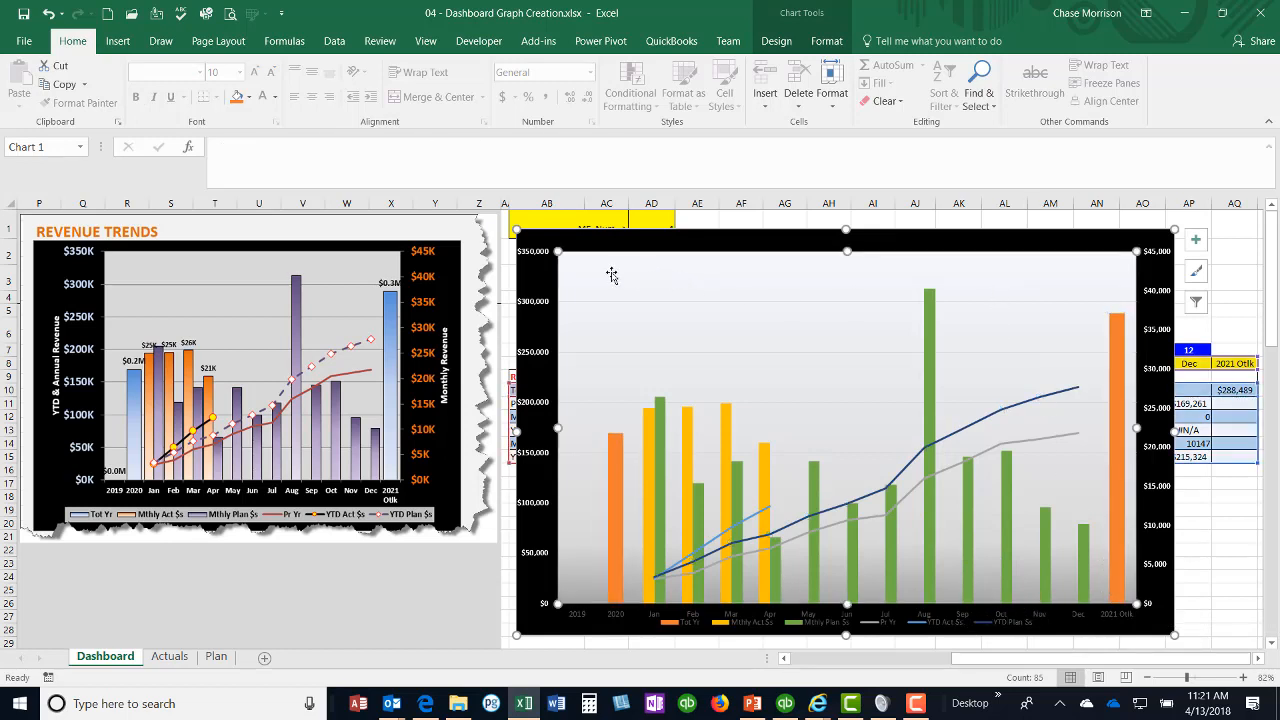
pyautogui.moveTo(557, 605); pyautogui.dragTo(564, 577)
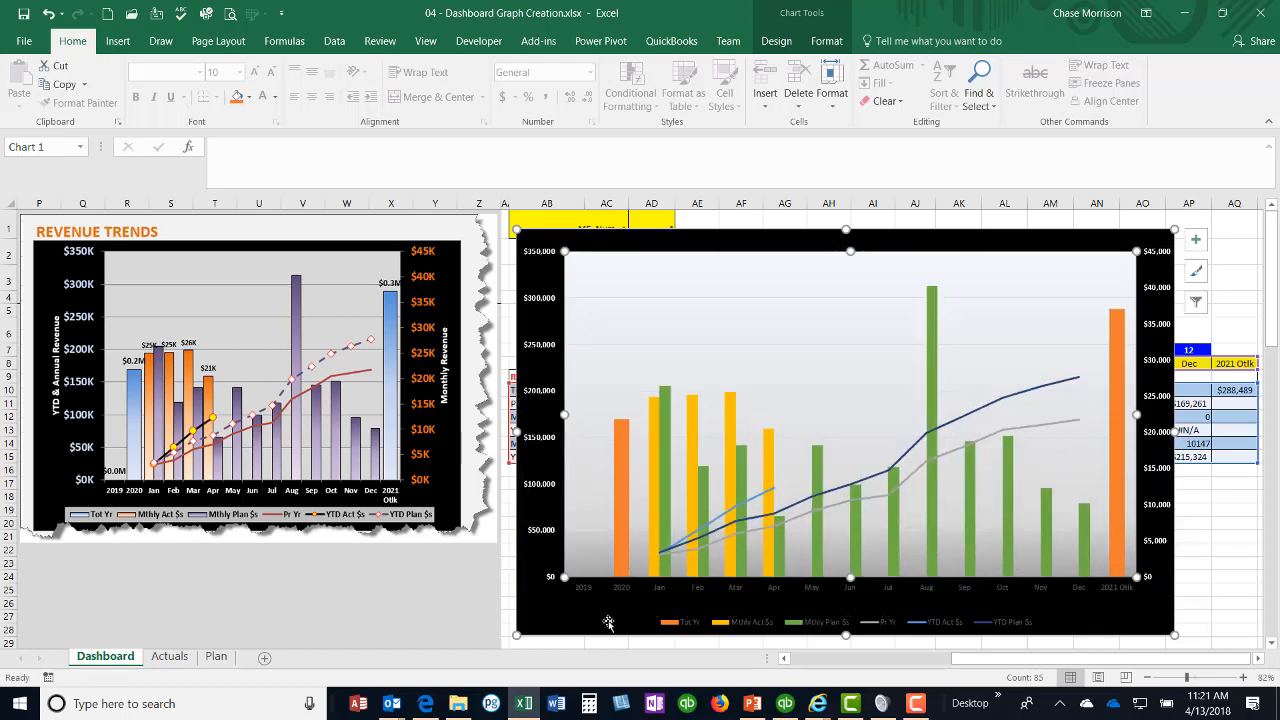
# Step: Give the chart legend a solid light gray fill
pyautogui.click(667, 626)
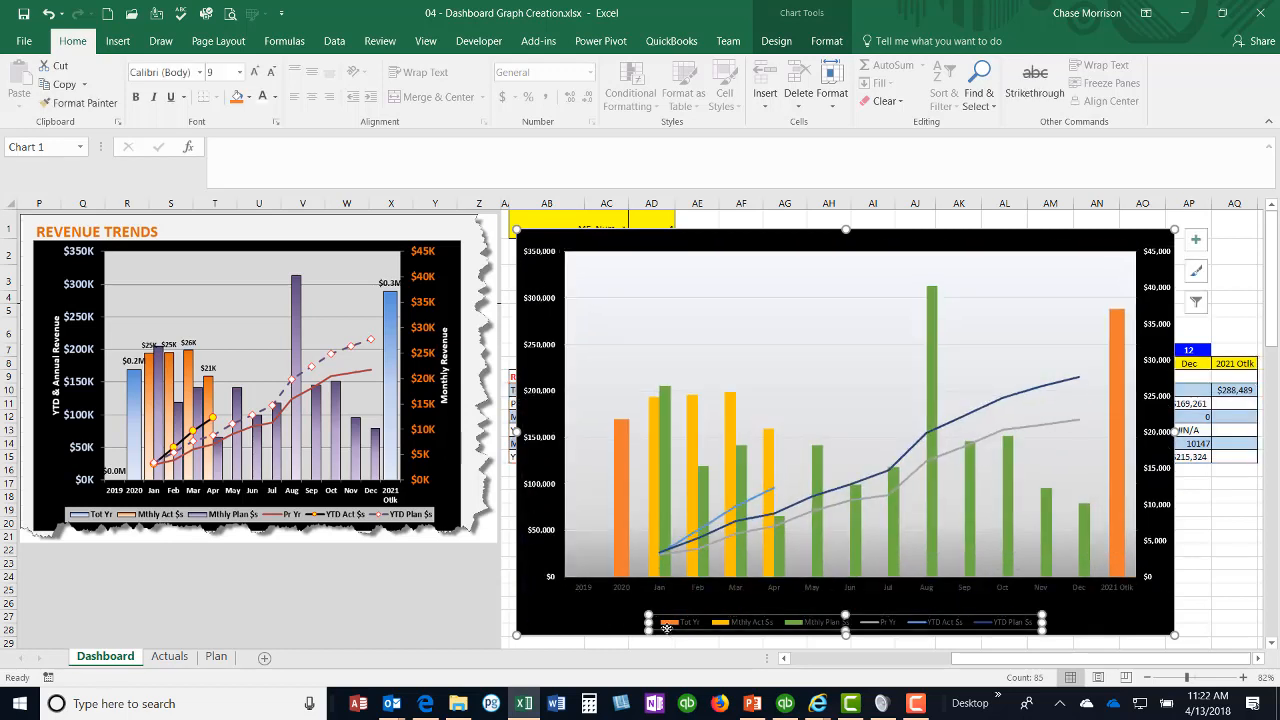
pyautogui.rightClick(755, 625)
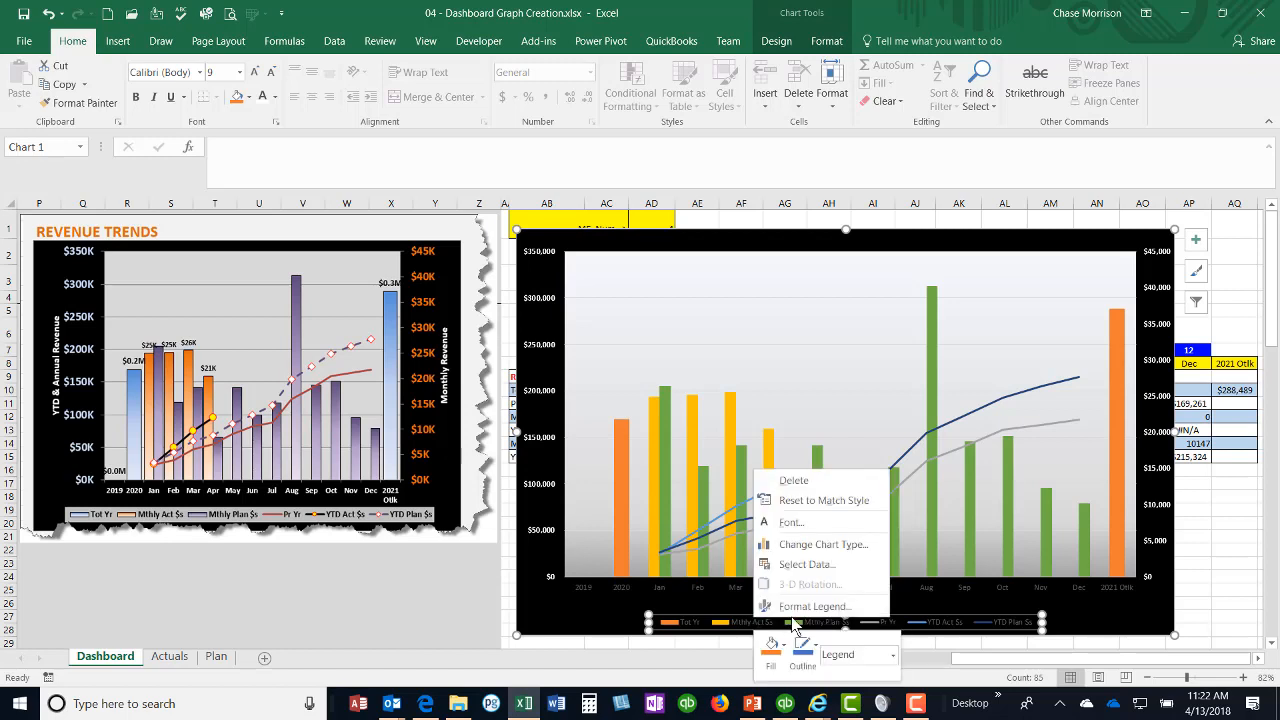
pyautogui.click(795, 606)
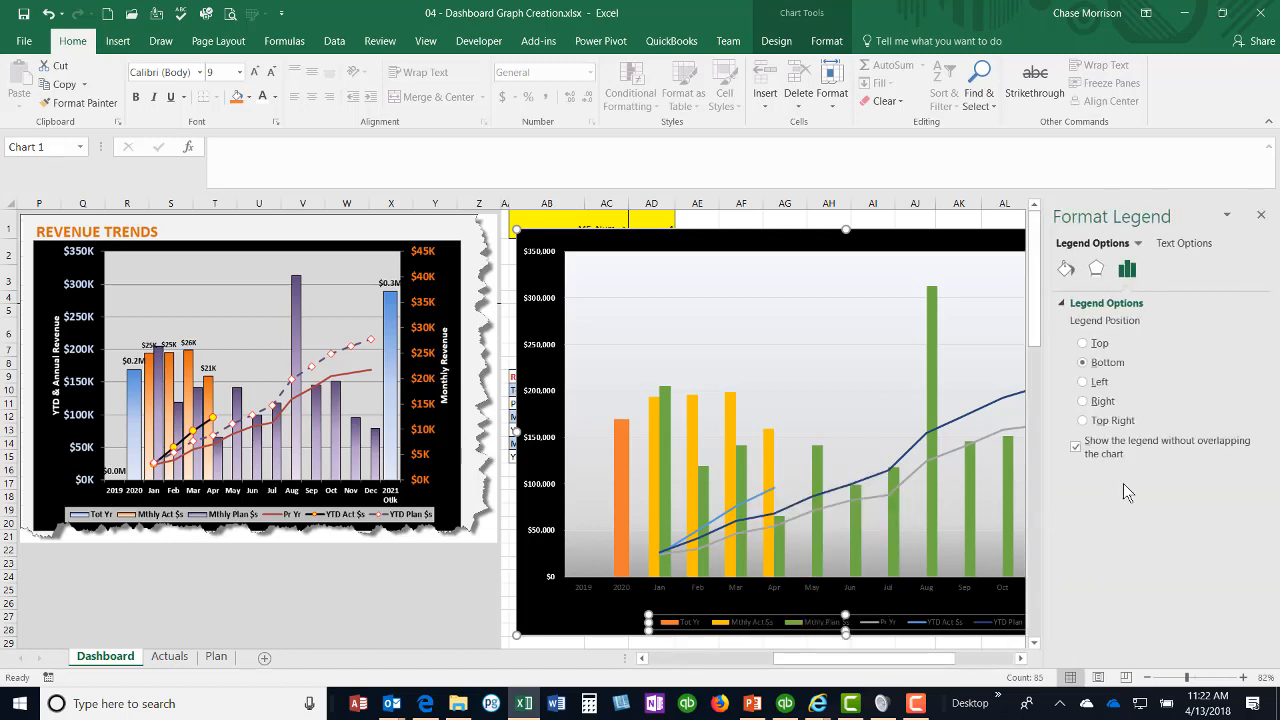
pyautogui.click(1066, 269)
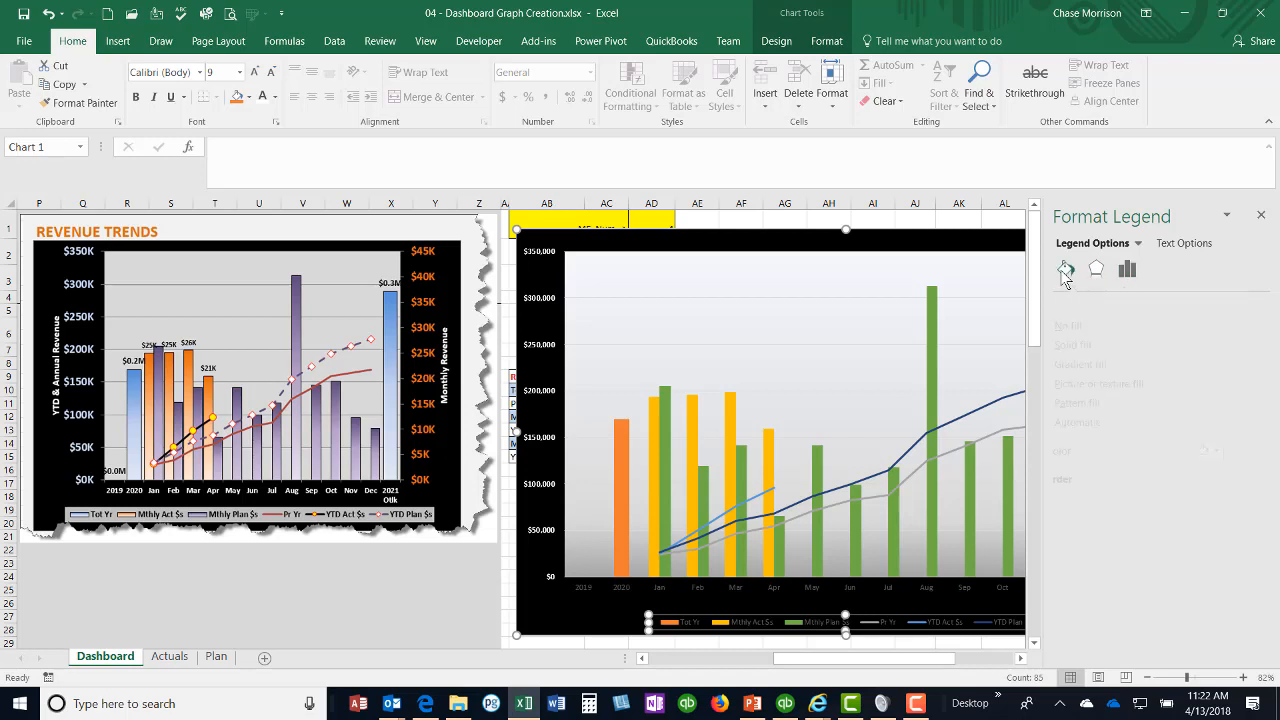
pyautogui.click(1096, 347)
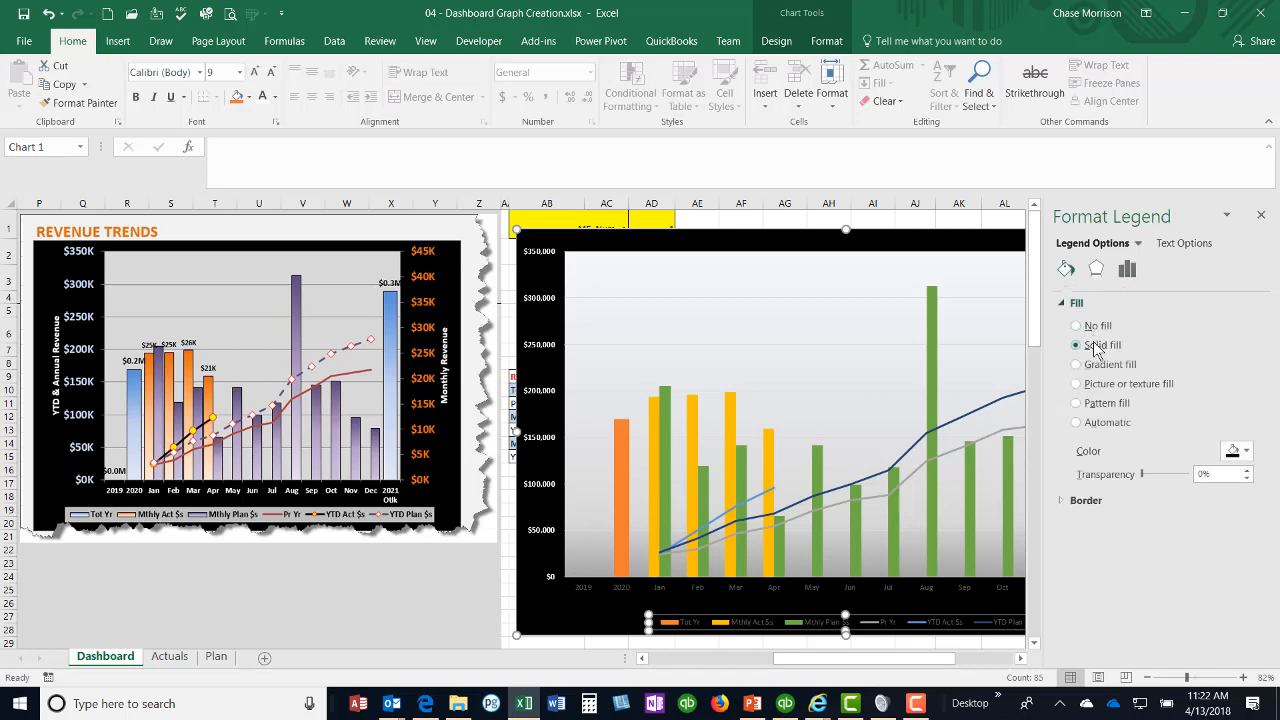
pyautogui.click(1245, 452)
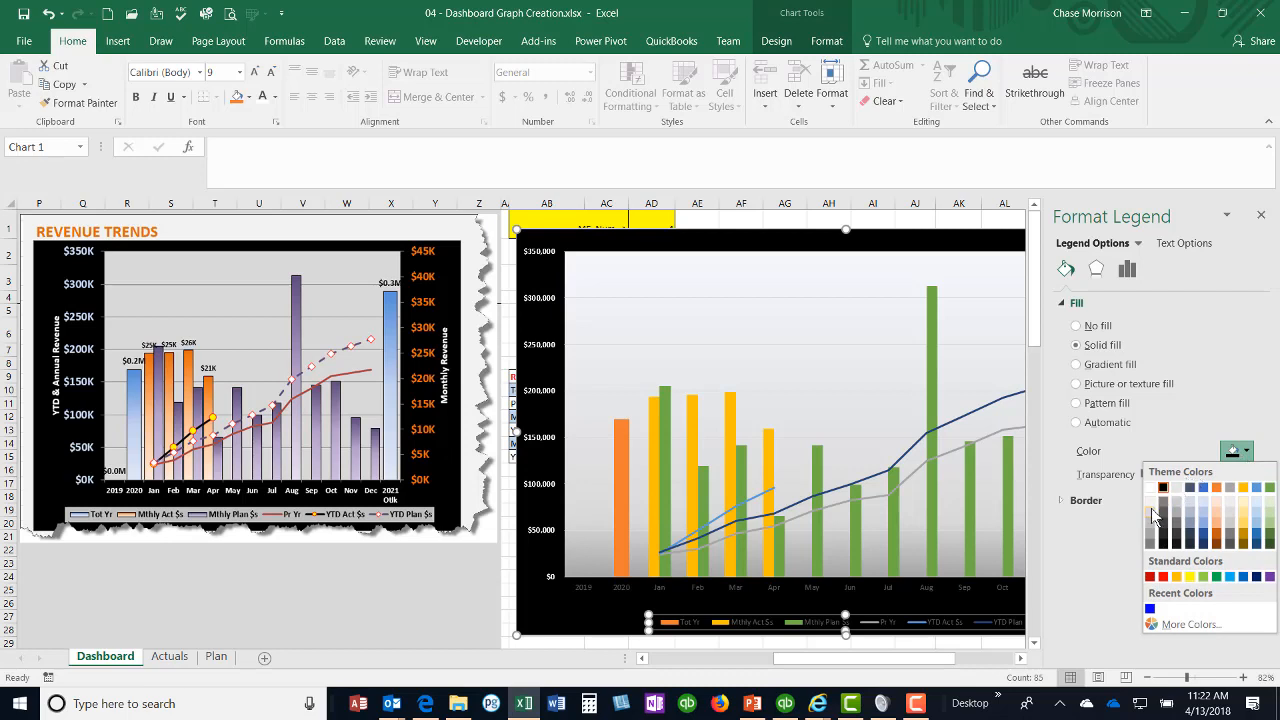
pyautogui.click(1153, 514)
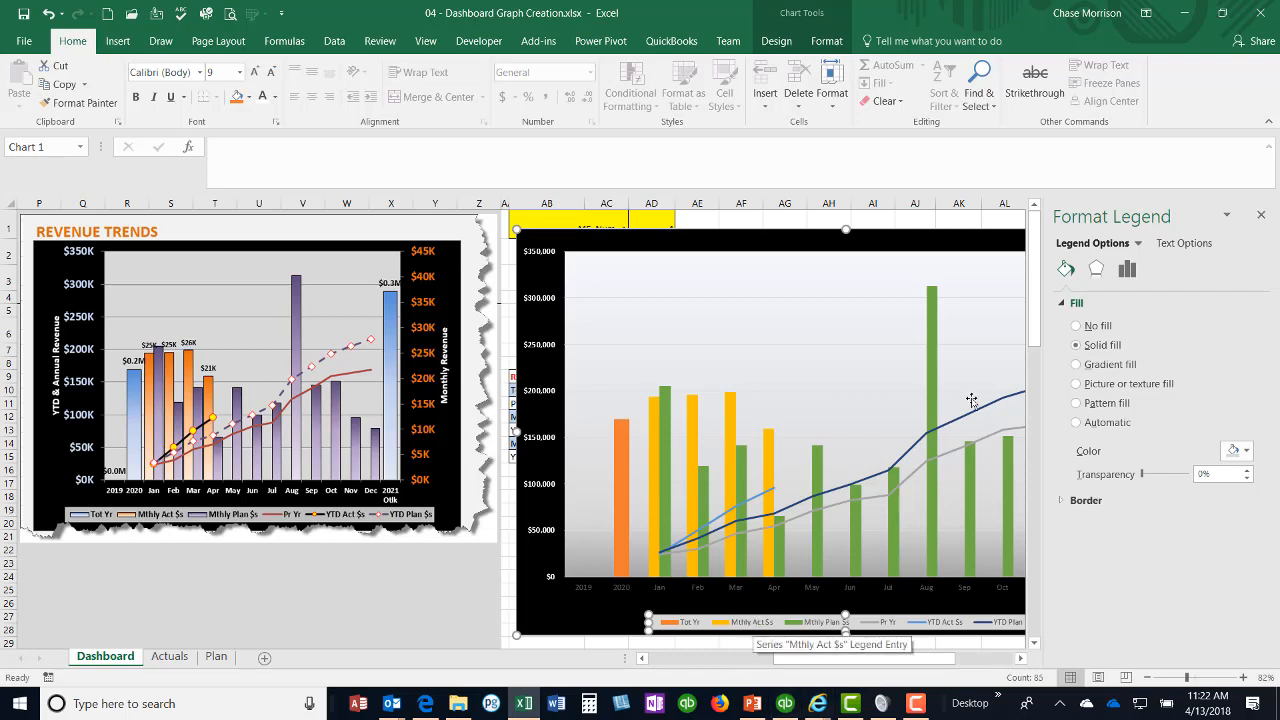
# Step: Make the legend text bold and set its font size to 10
pyautogui.click(136, 100)
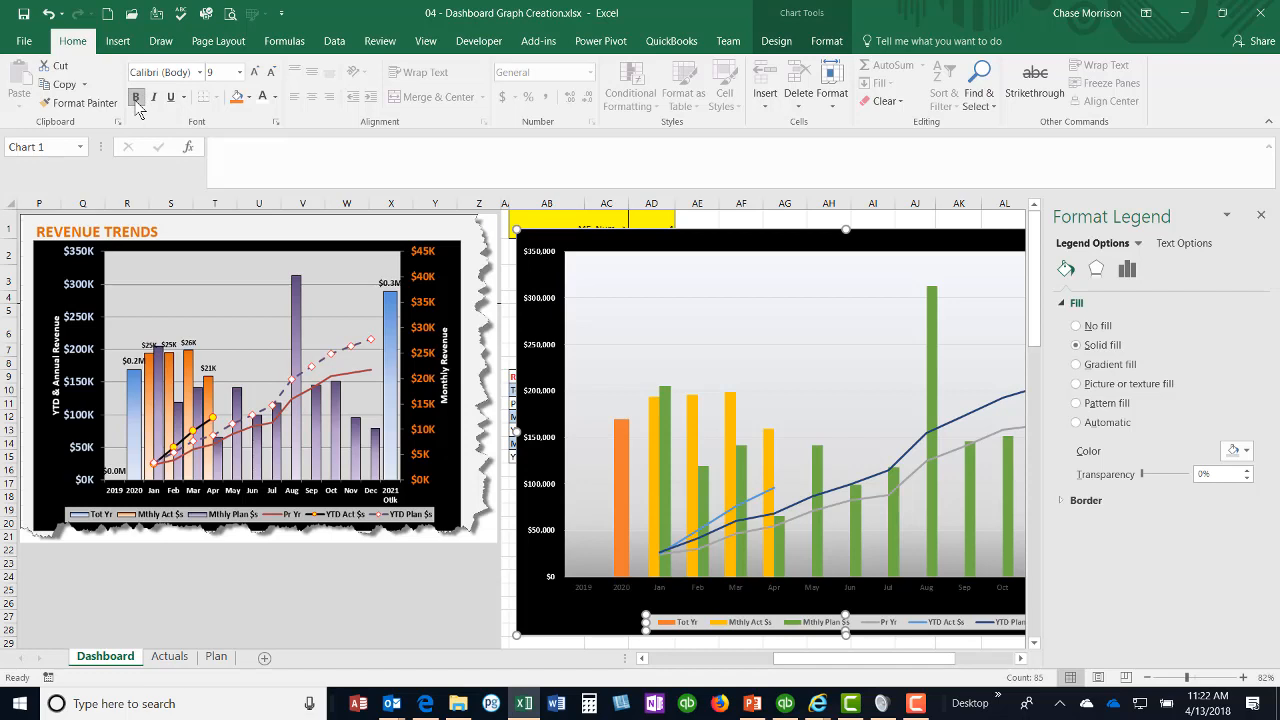
pyautogui.click(239, 72)
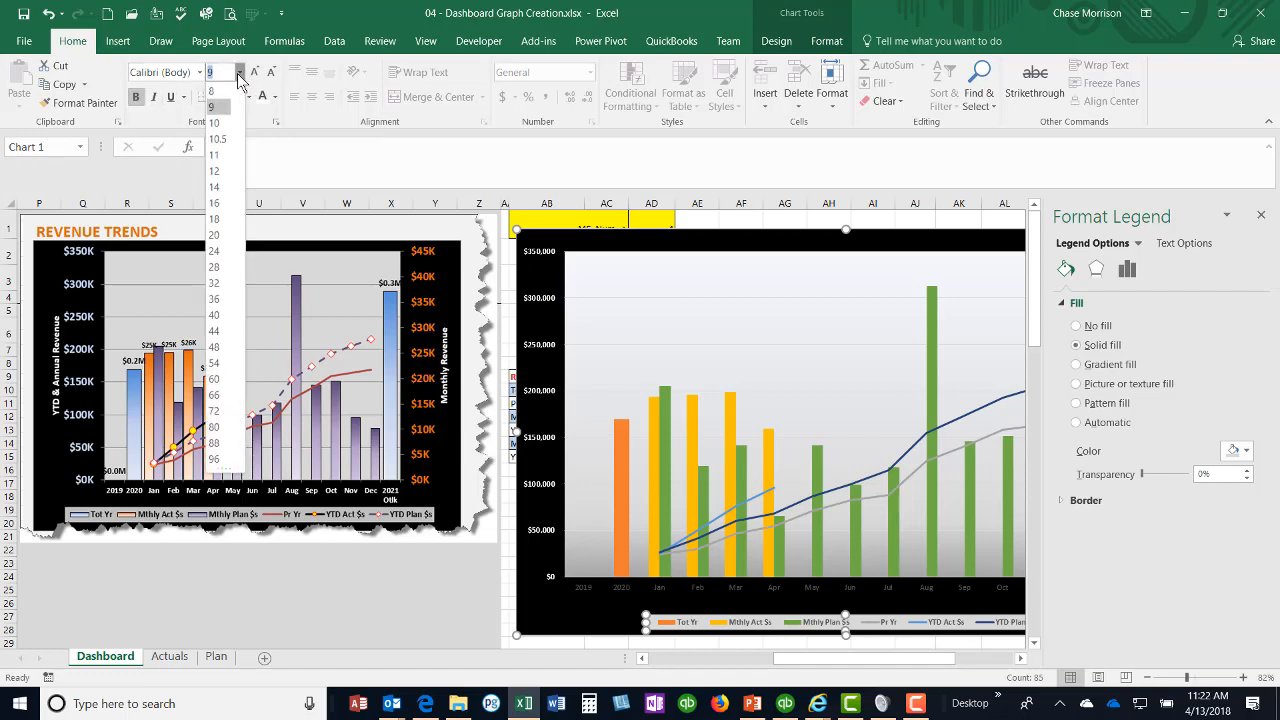
pyautogui.click(218, 123)
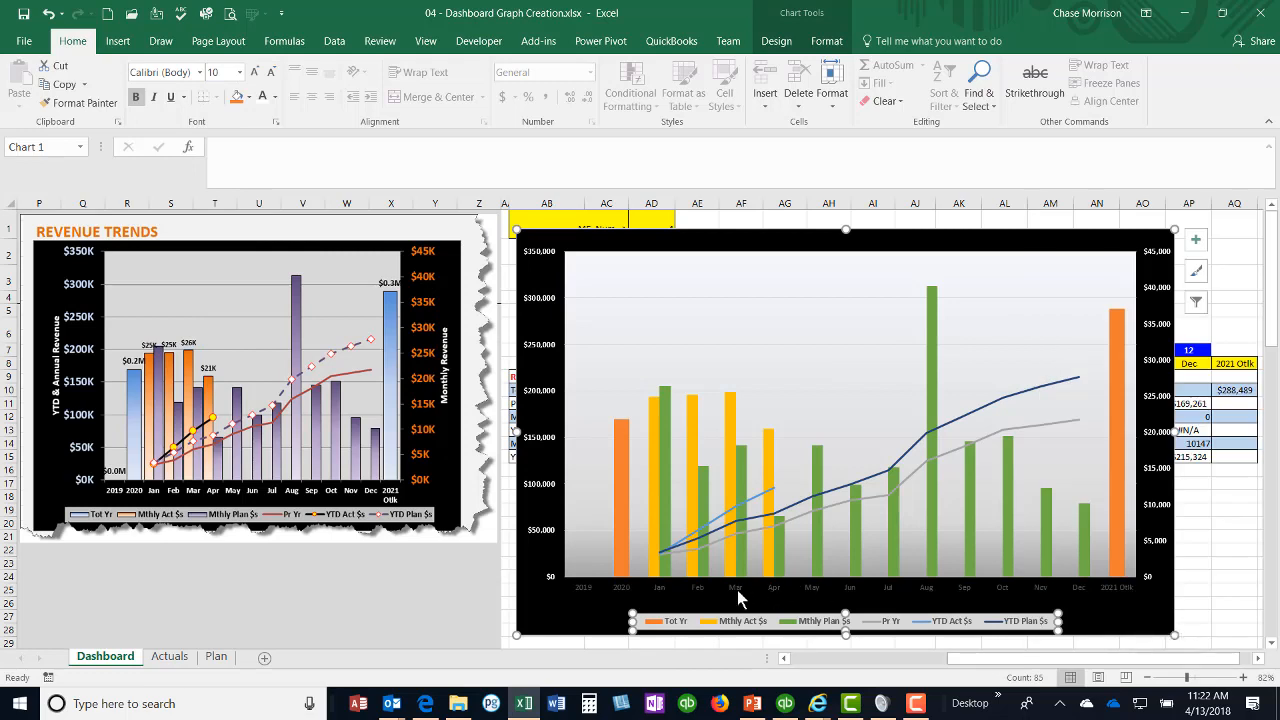
# Step: Format the horizontal axis labels as white, bold, 12-point text and close the formatting pane
pyautogui.click(731, 590)
pyautogui.rightClick(731, 590)
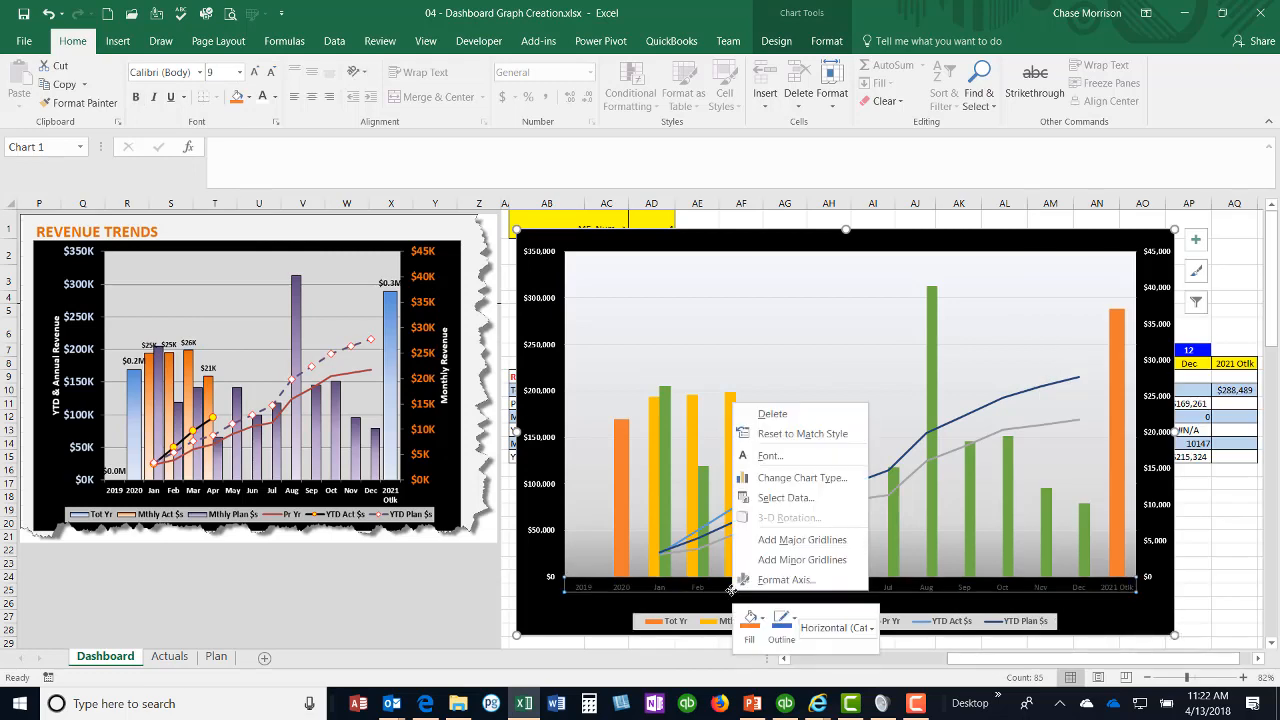
pyautogui.click(786, 580)
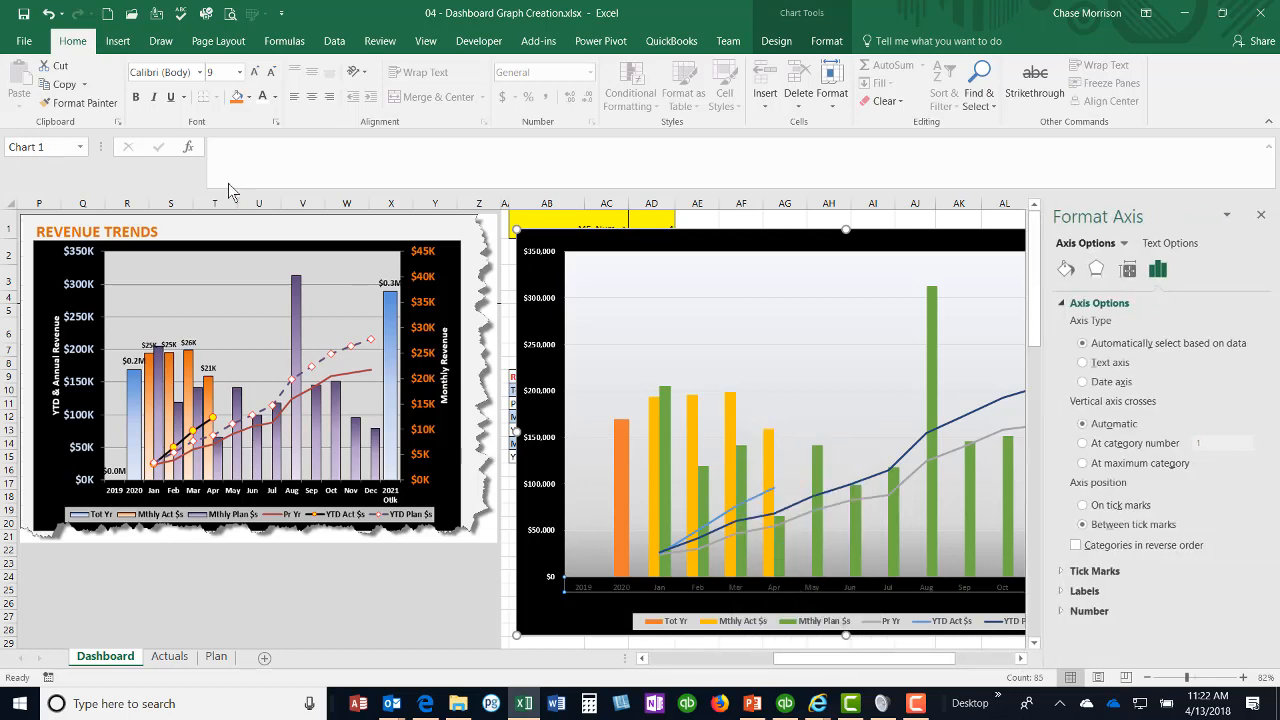
pyautogui.click(262, 97)
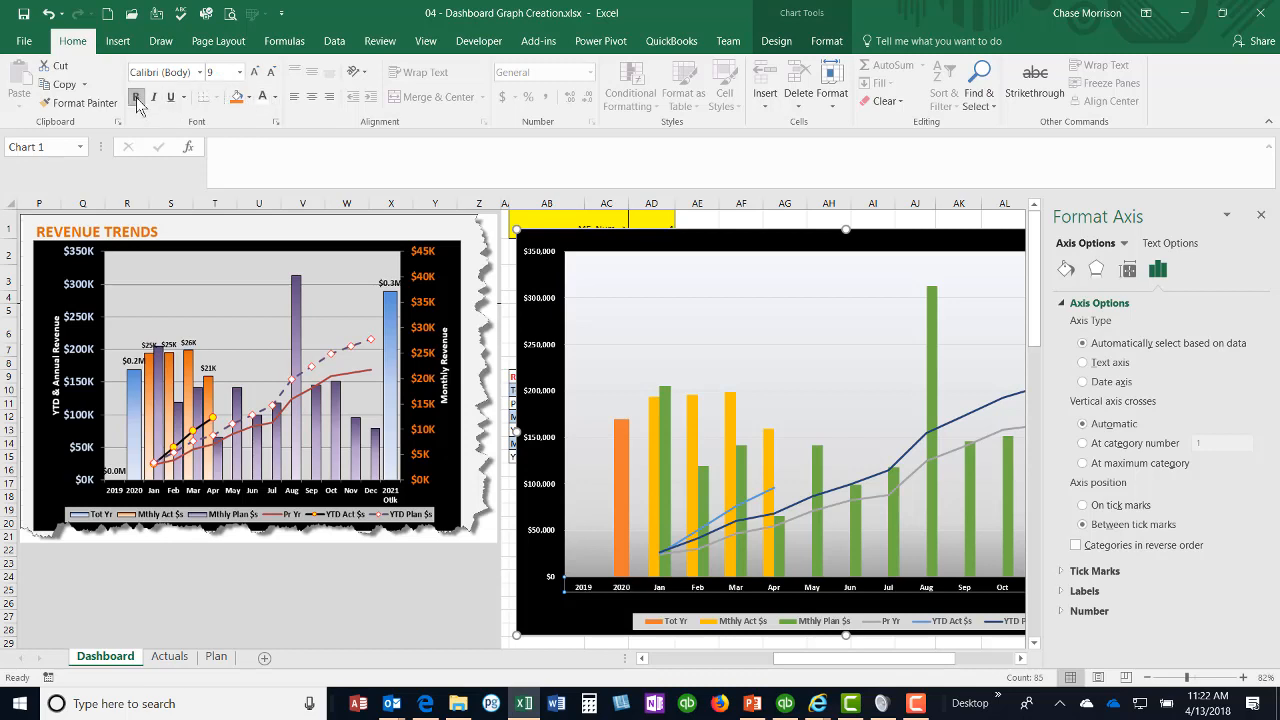
pyautogui.click(240, 72)
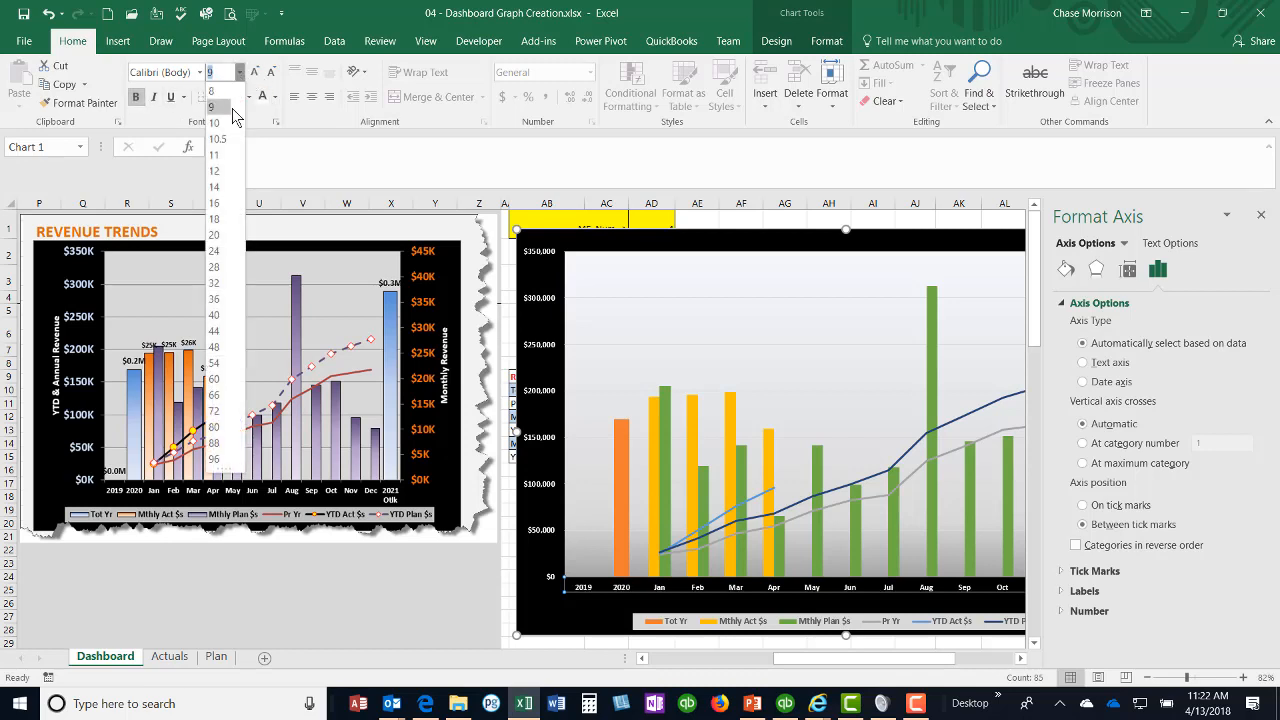
pyautogui.click(216, 171)
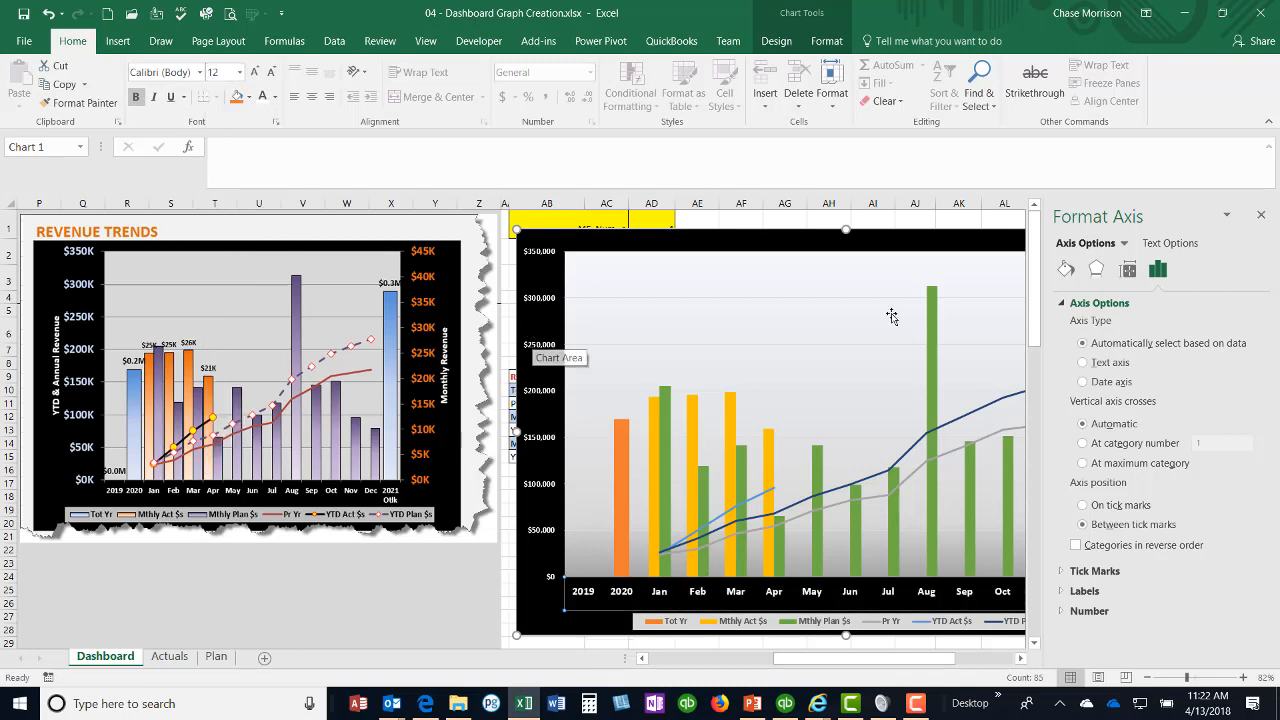
pyautogui.click(1262, 215)
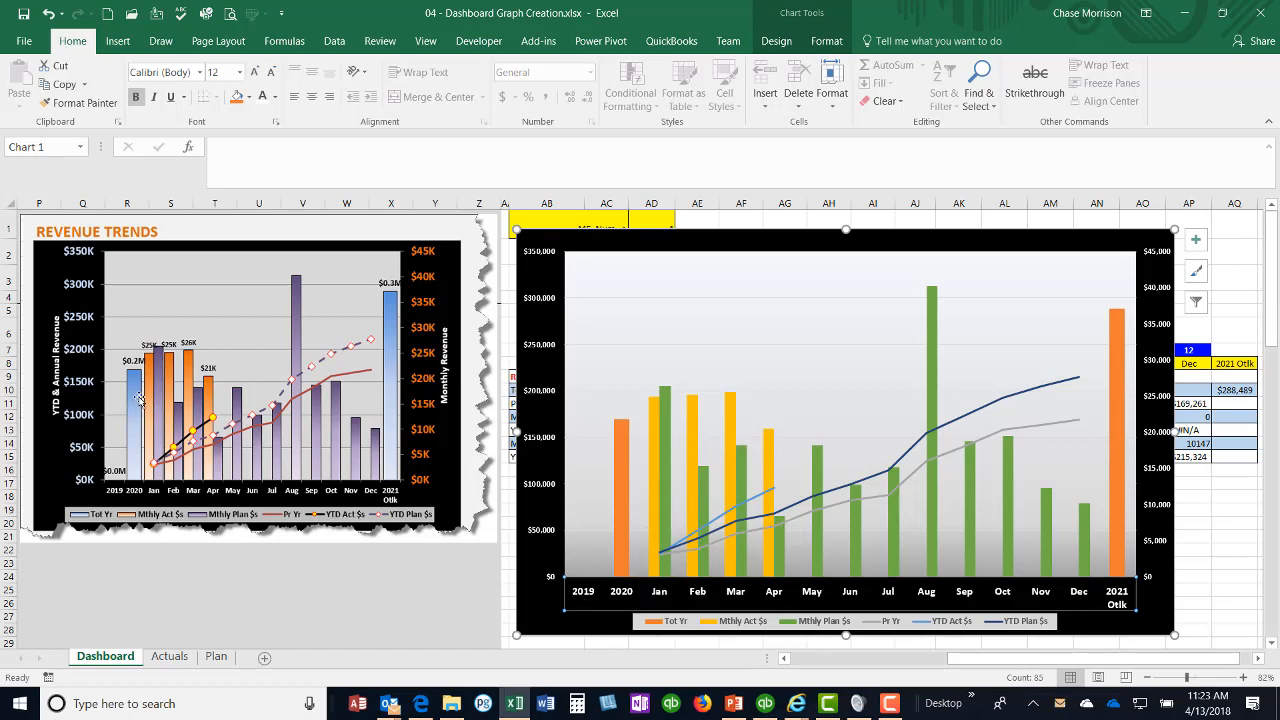
# Step: Select the 2020 column of the Tot Yr series, then move the chart left to uncover the monthly source data
pyautogui.click(618, 432)
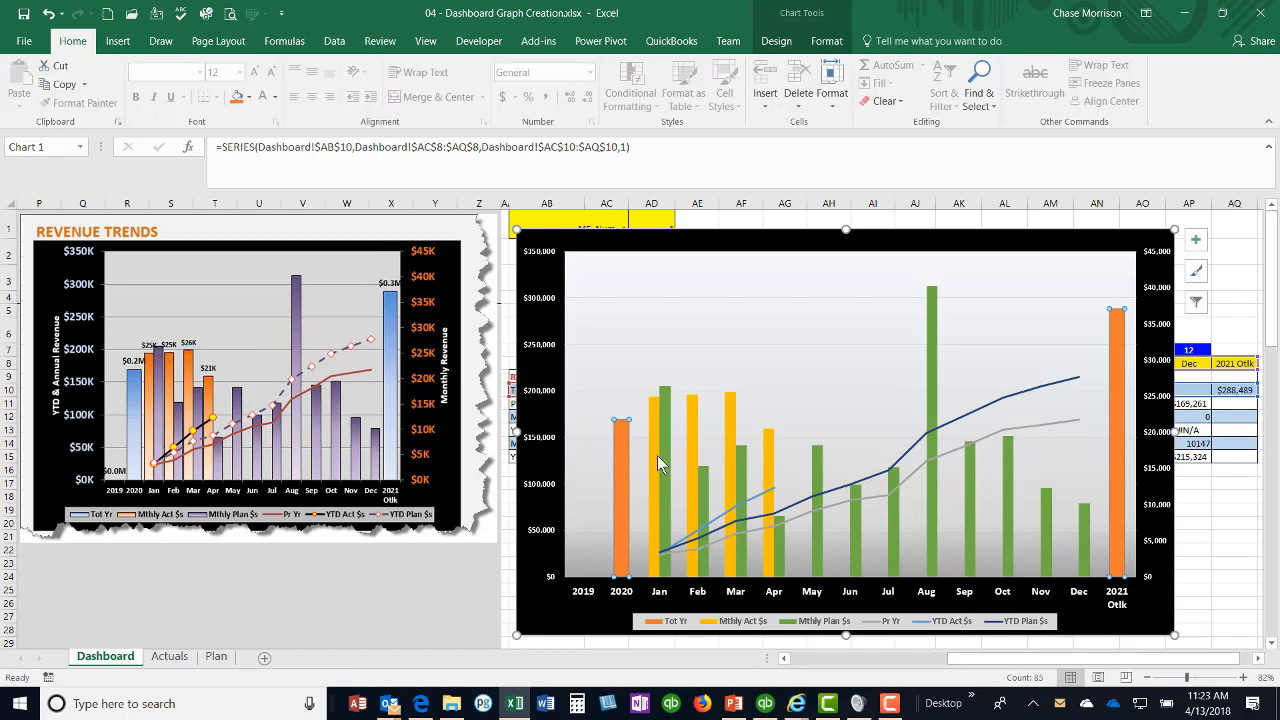
pyautogui.click(618, 451)
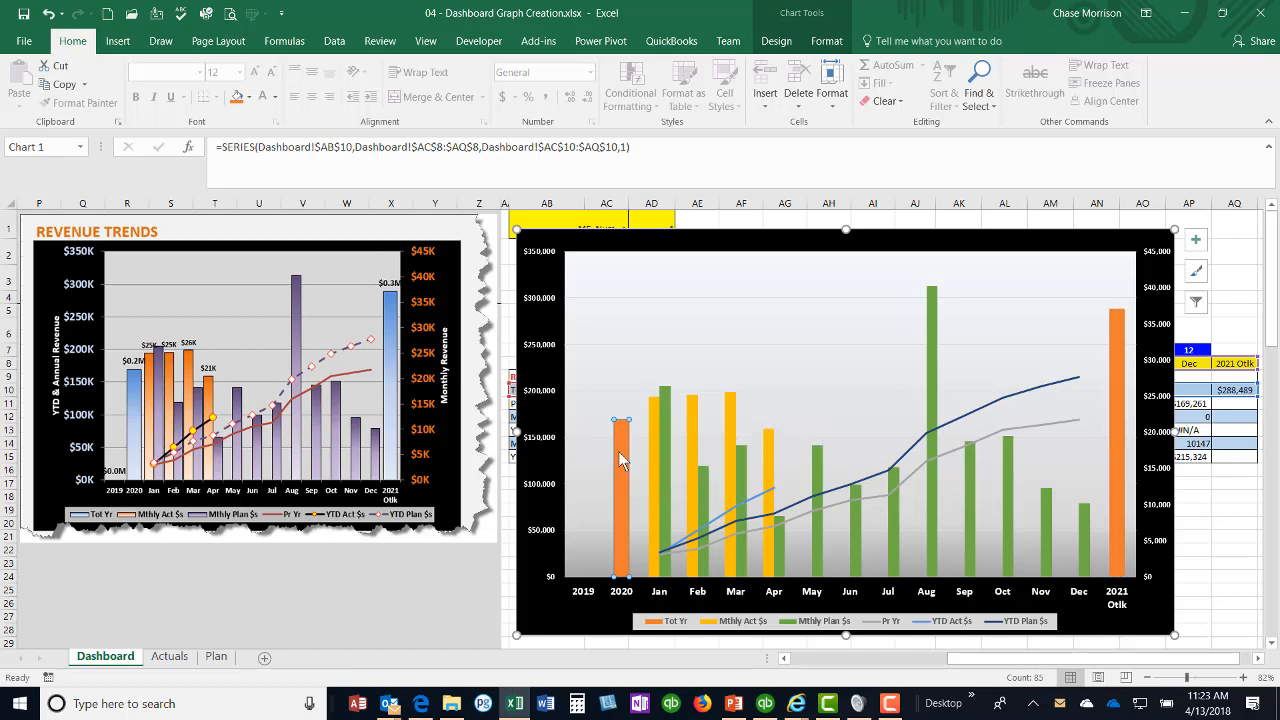
pyautogui.moveTo(744, 247); pyautogui.dragTo(391, 246)
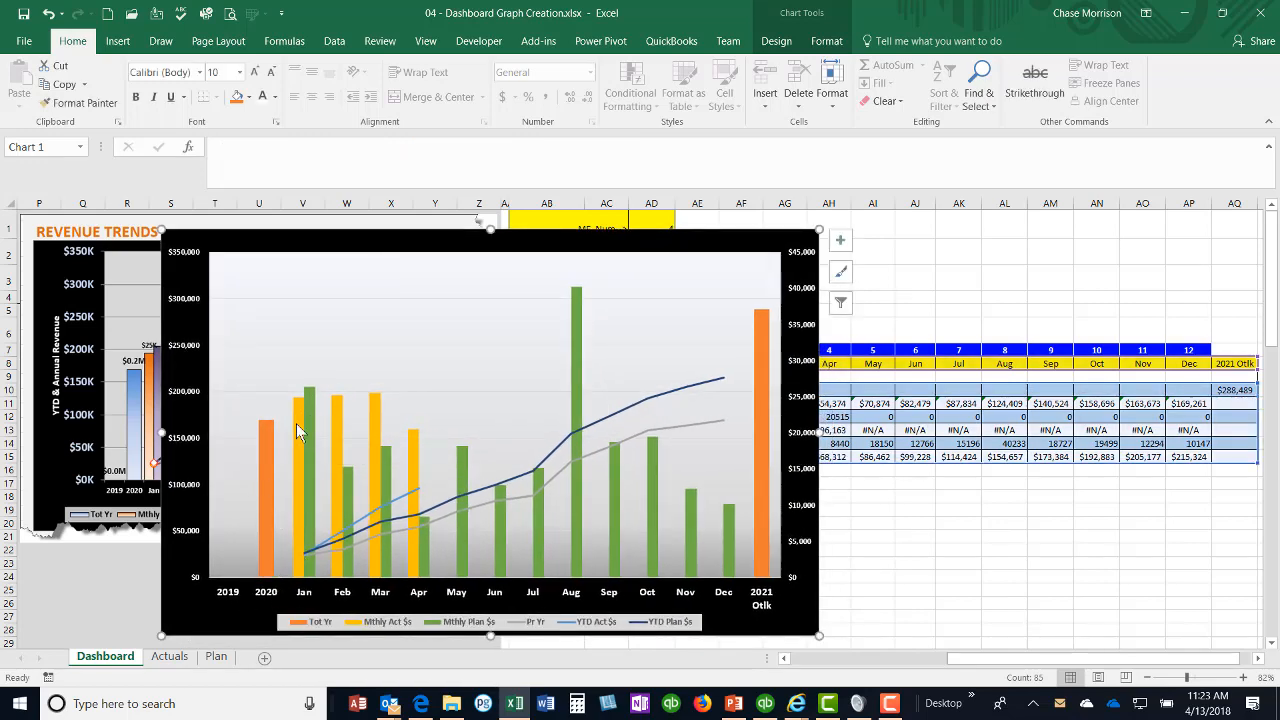
# Step: Set the gap width of the Tot Yr column series to 55%
pyautogui.click(264, 472)
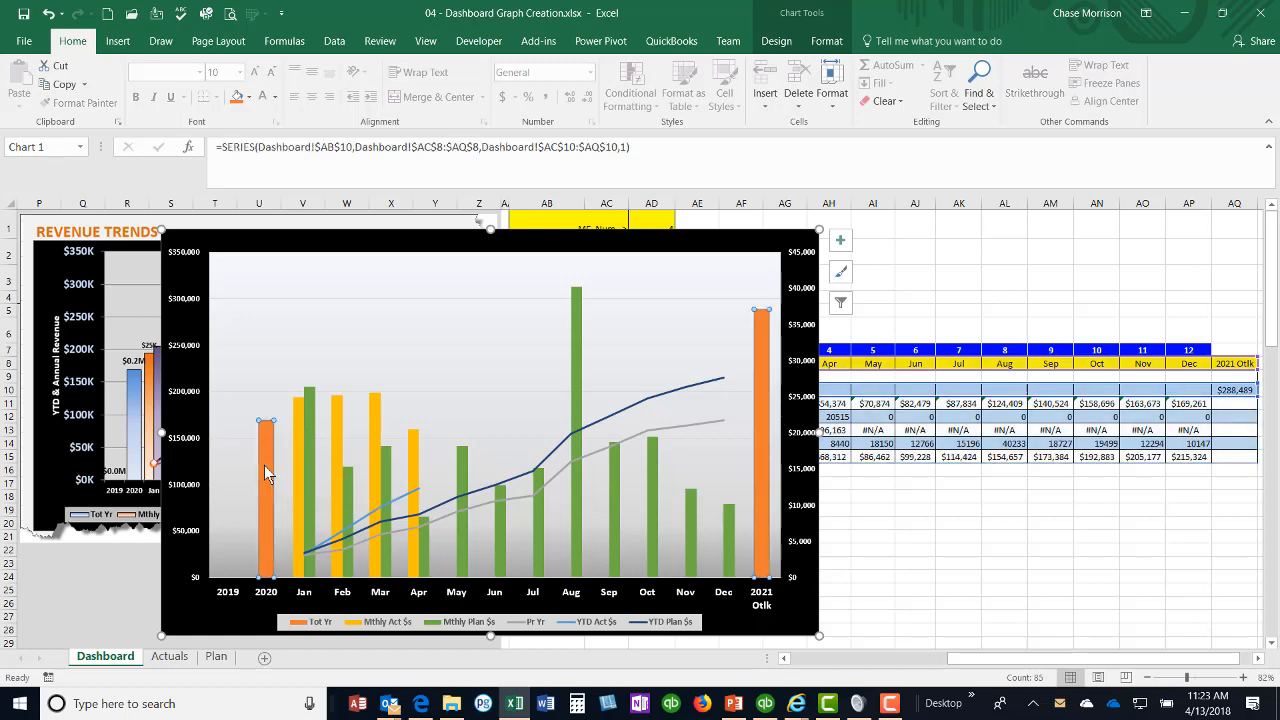
pyautogui.rightClick(264, 465)
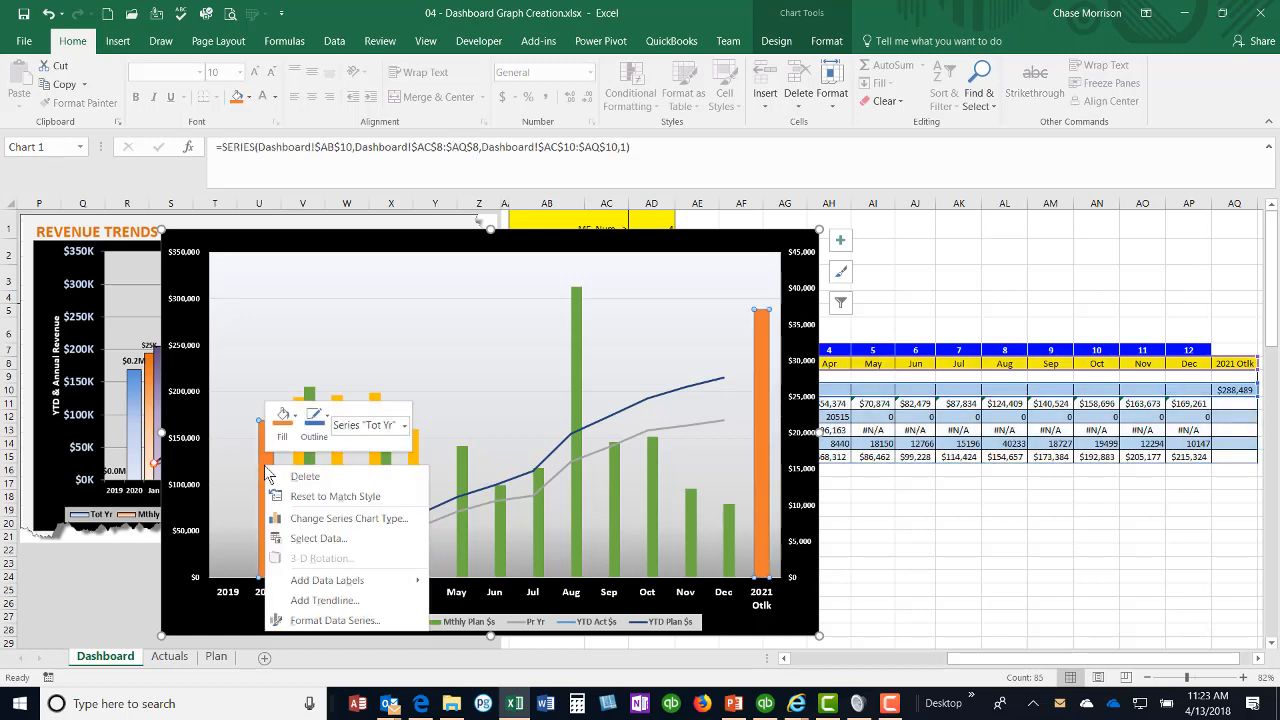
pyautogui.click(322, 620)
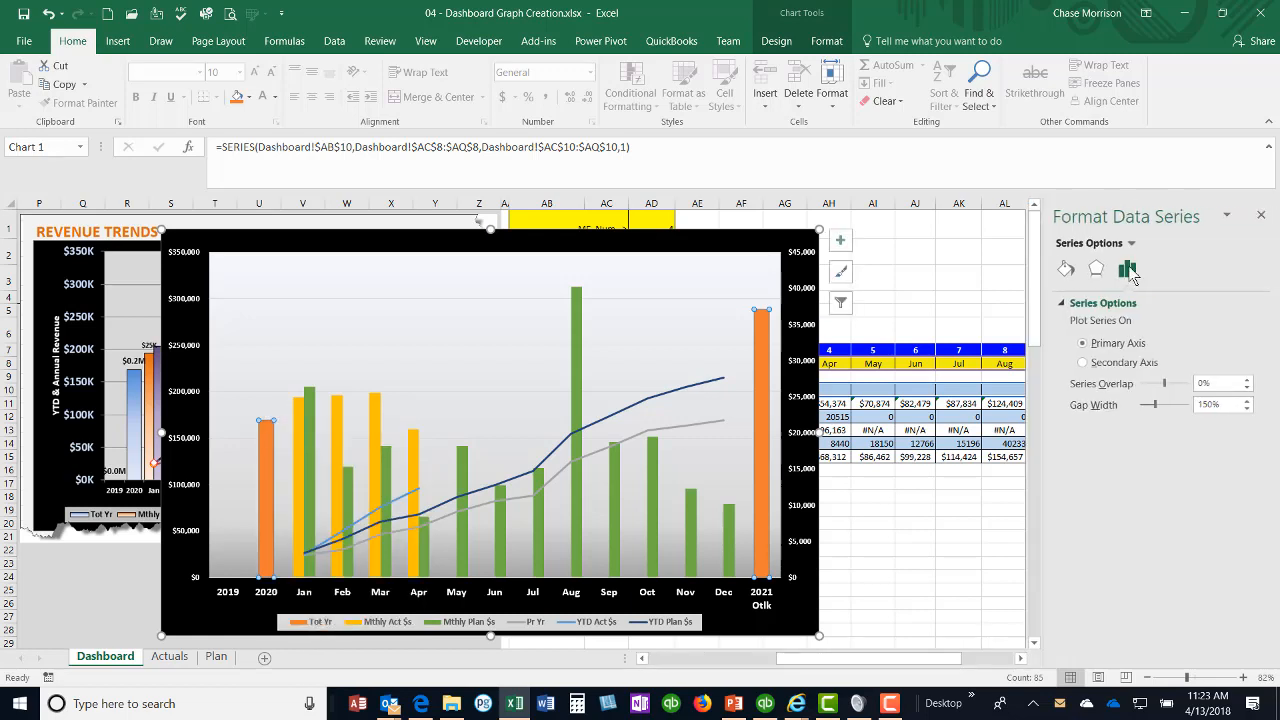
pyautogui.click(1066, 271)
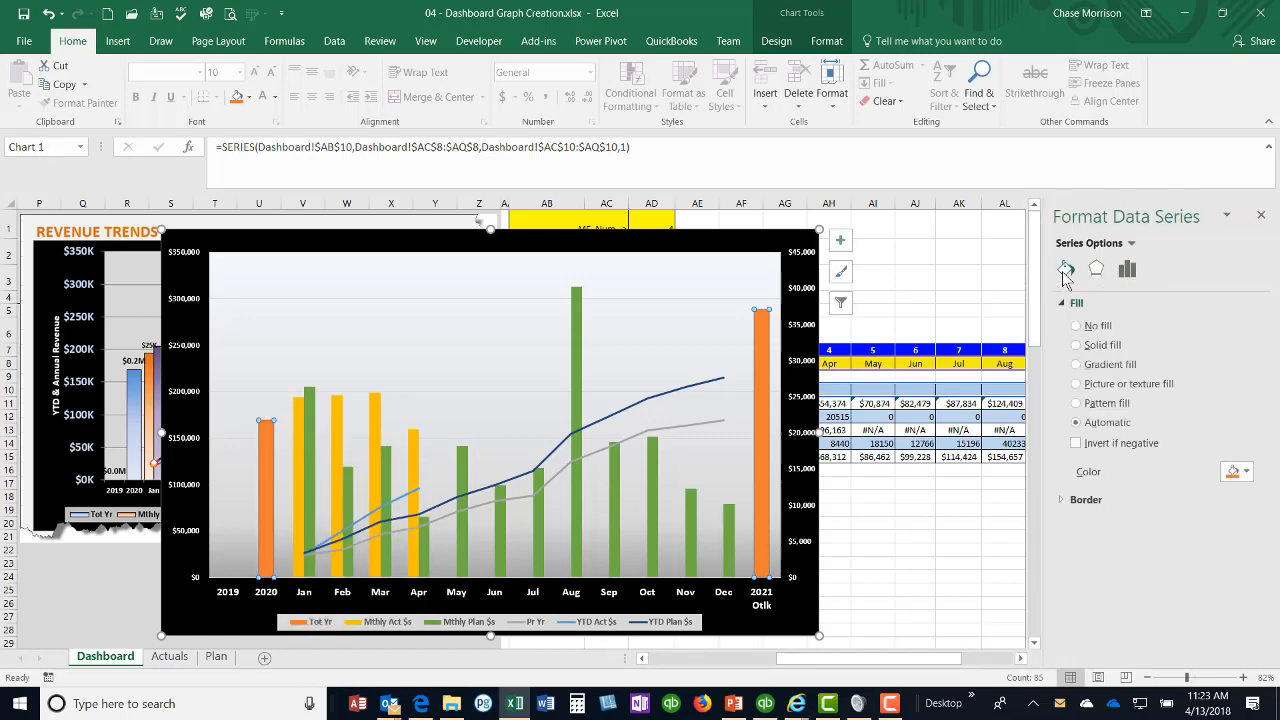
pyautogui.click(1127, 269)
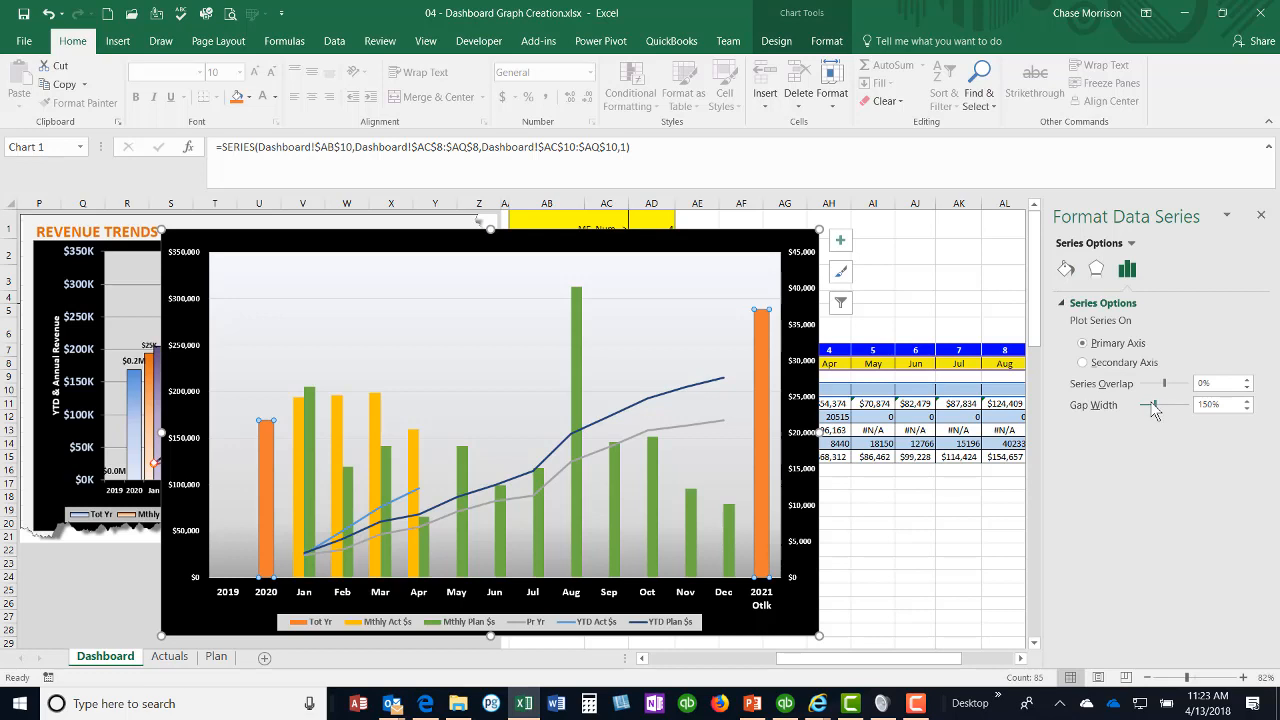
pyautogui.moveTo(1153, 408); pyautogui.dragTo(1151, 408)
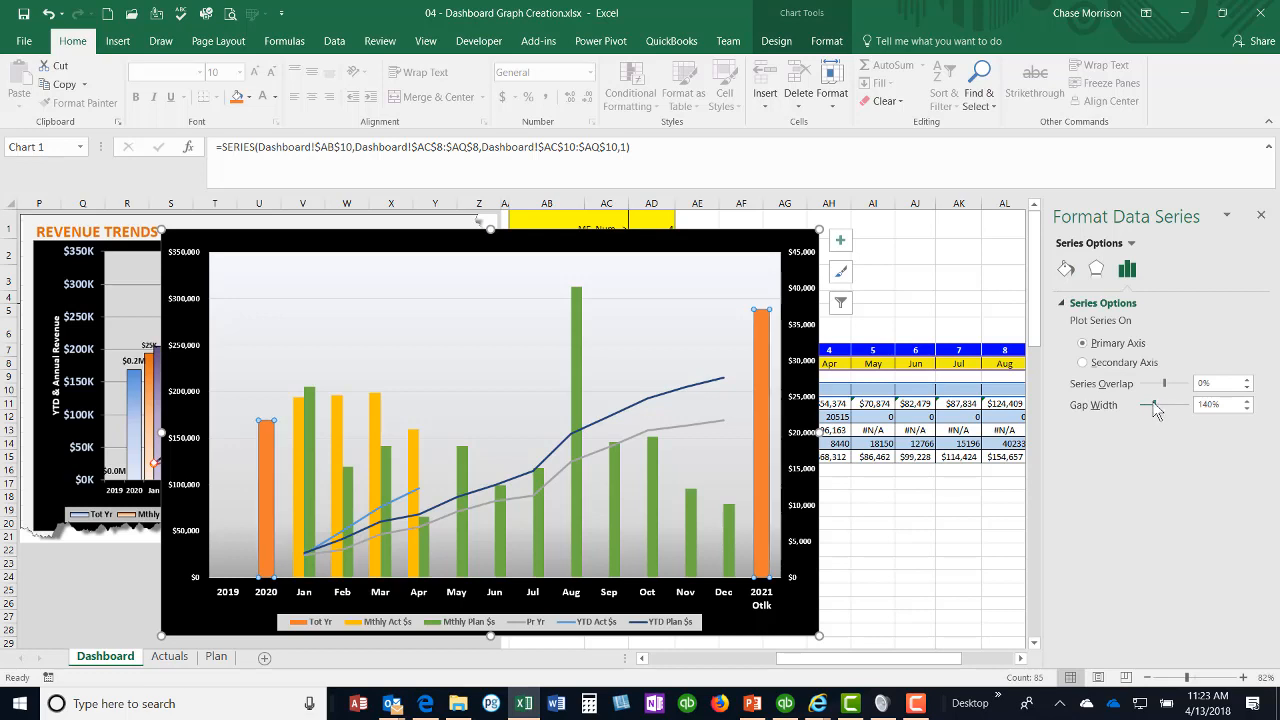
pyautogui.doubleClick(1247, 409)
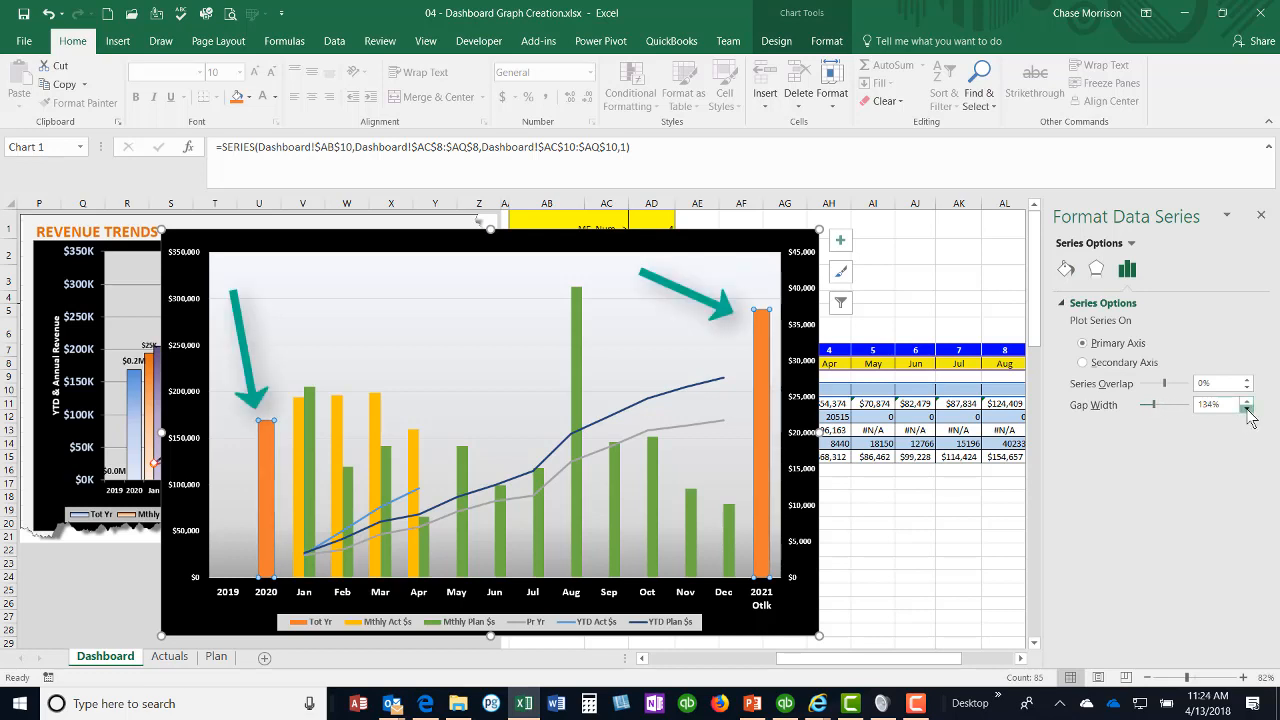
pyautogui.click(1247, 409)
pyautogui.click(1247, 409)
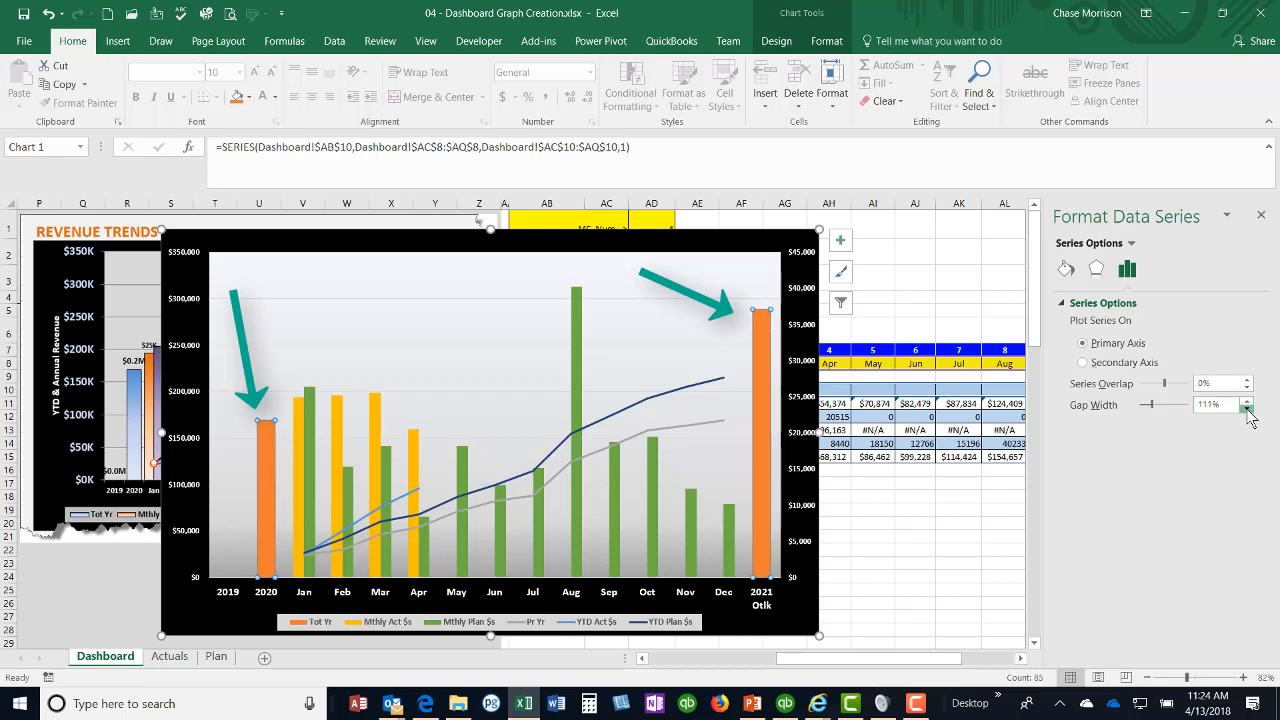
pyautogui.click(1247, 409)
pyautogui.click(1247, 409)
pyautogui.click(1247, 409)
pyautogui.click(1247, 409)
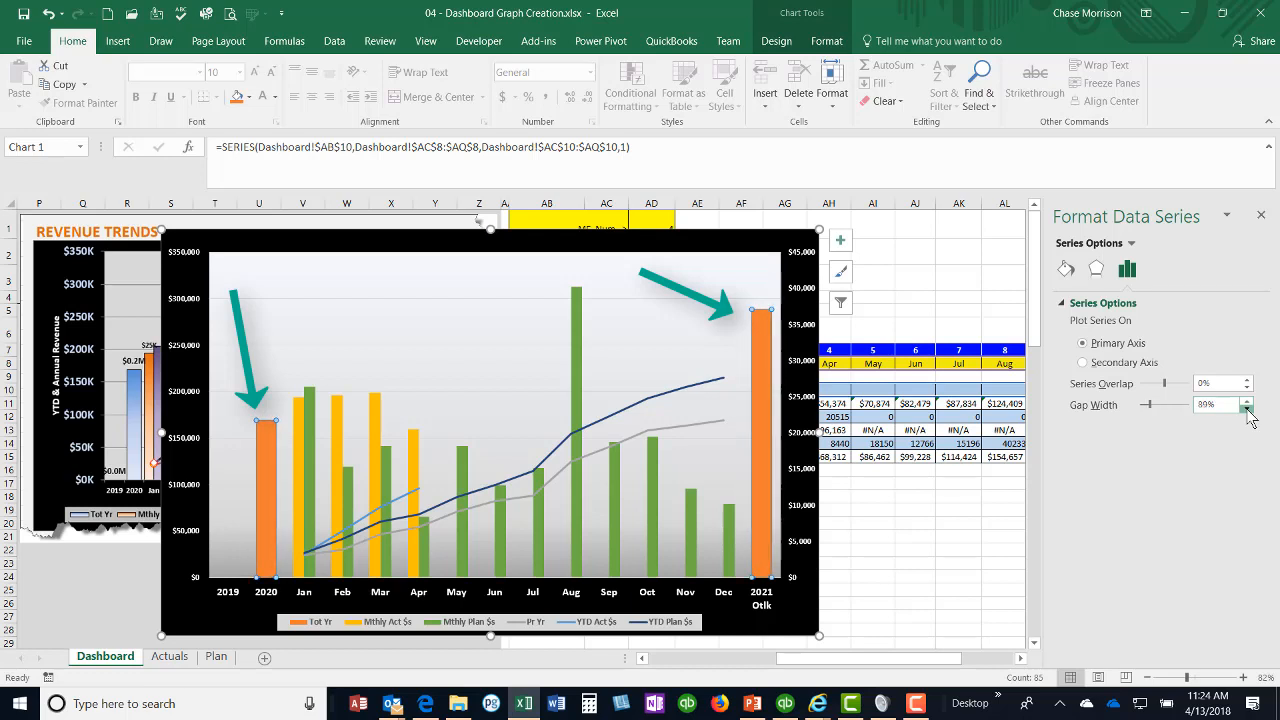
pyautogui.click(1247, 409)
pyautogui.click(1247, 409)
pyautogui.click(1247, 409)
pyautogui.click(1247, 409)
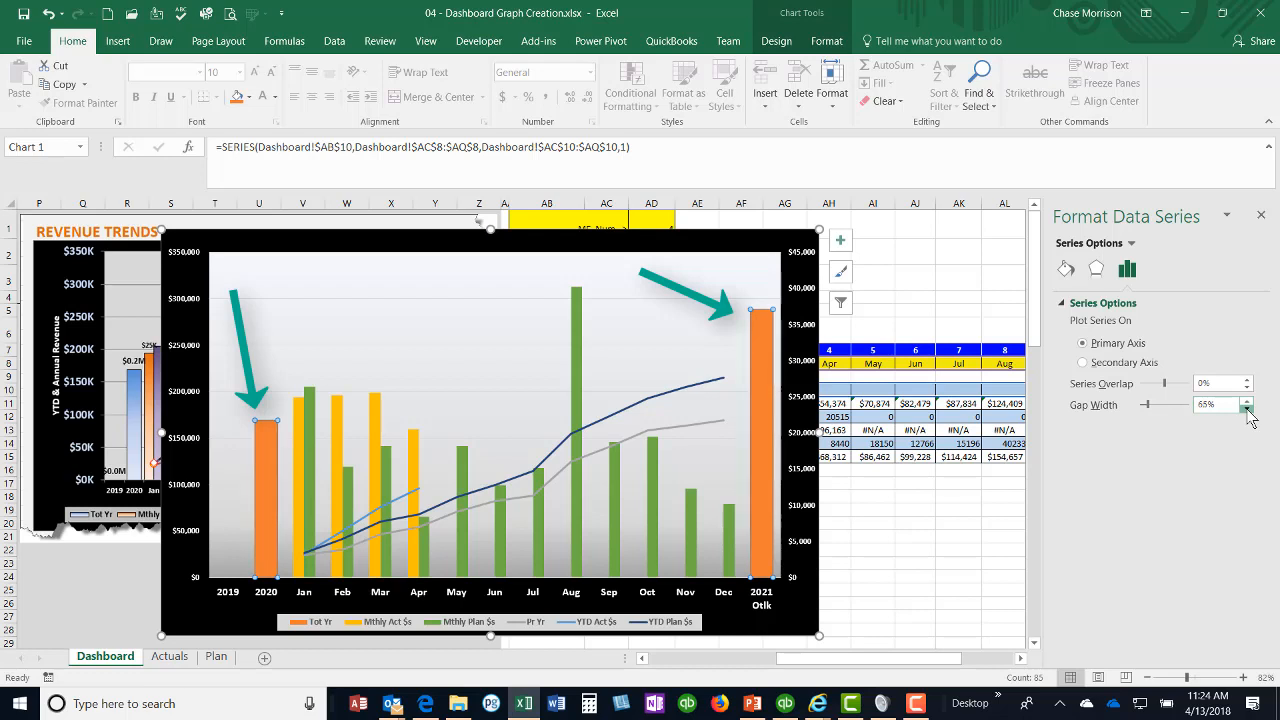
pyautogui.click(1247, 409)
pyautogui.click(1247, 409)
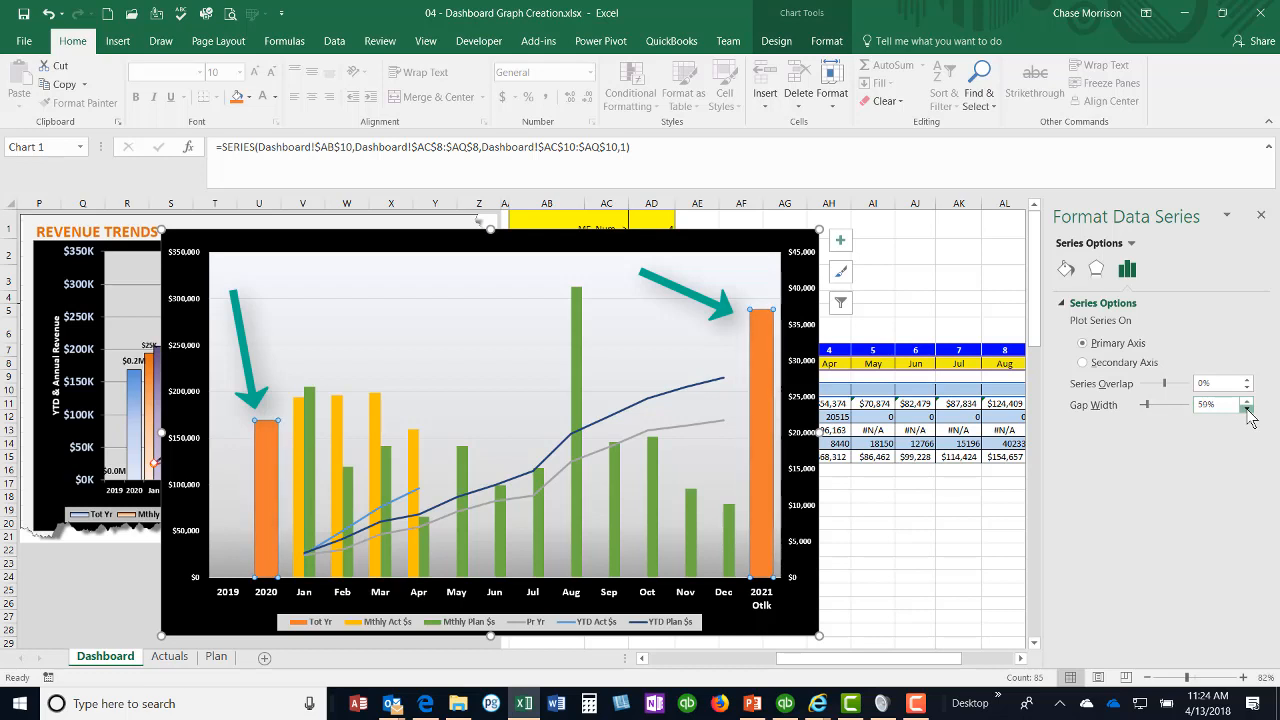
pyautogui.click(1247, 408)
pyautogui.click(1247, 408)
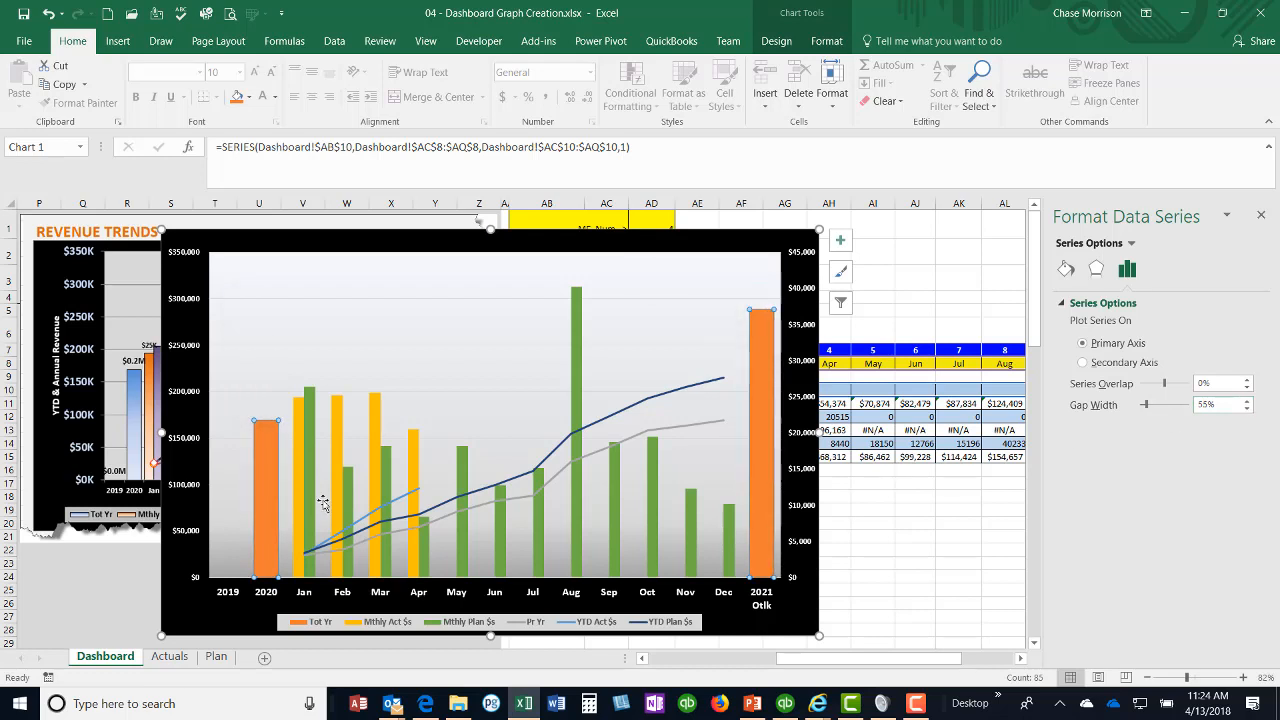
# Step: Apply a gradient fill to the 2020 Tot Yr column and set its first gradient stop to dark blue
pyautogui.click(268, 465)
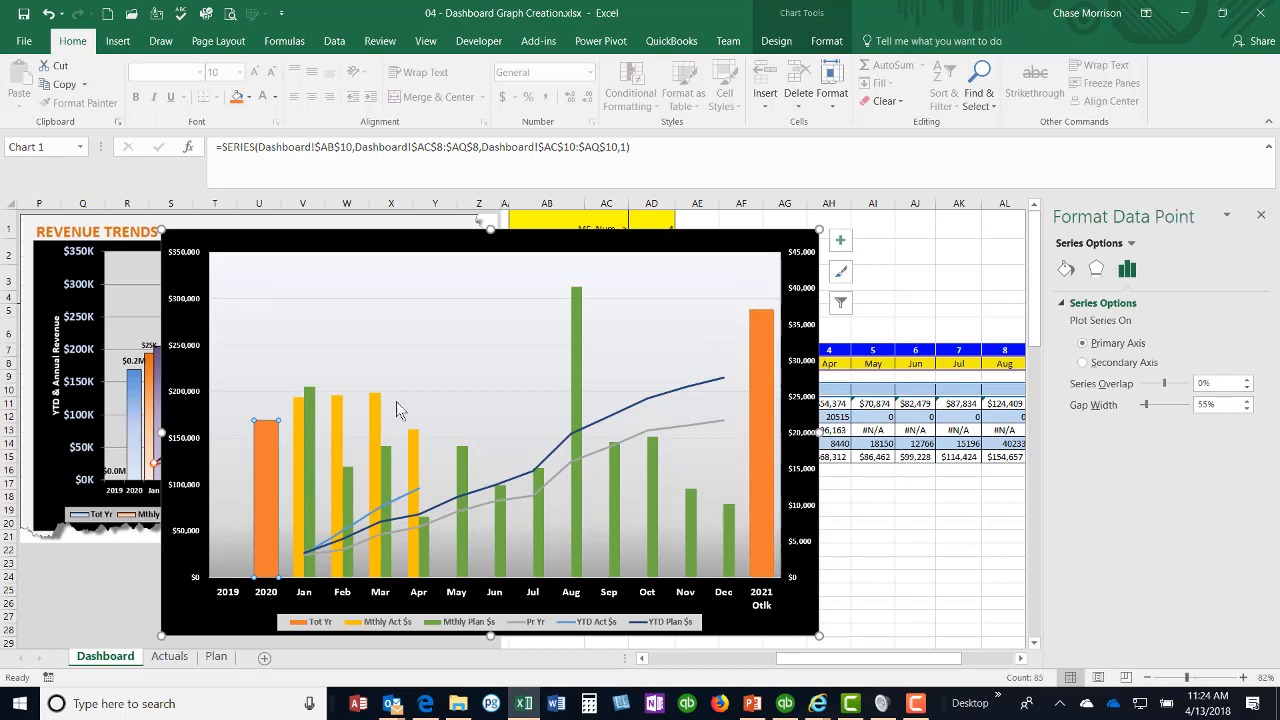
pyautogui.click(1066, 270)
pyautogui.click(1077, 364)
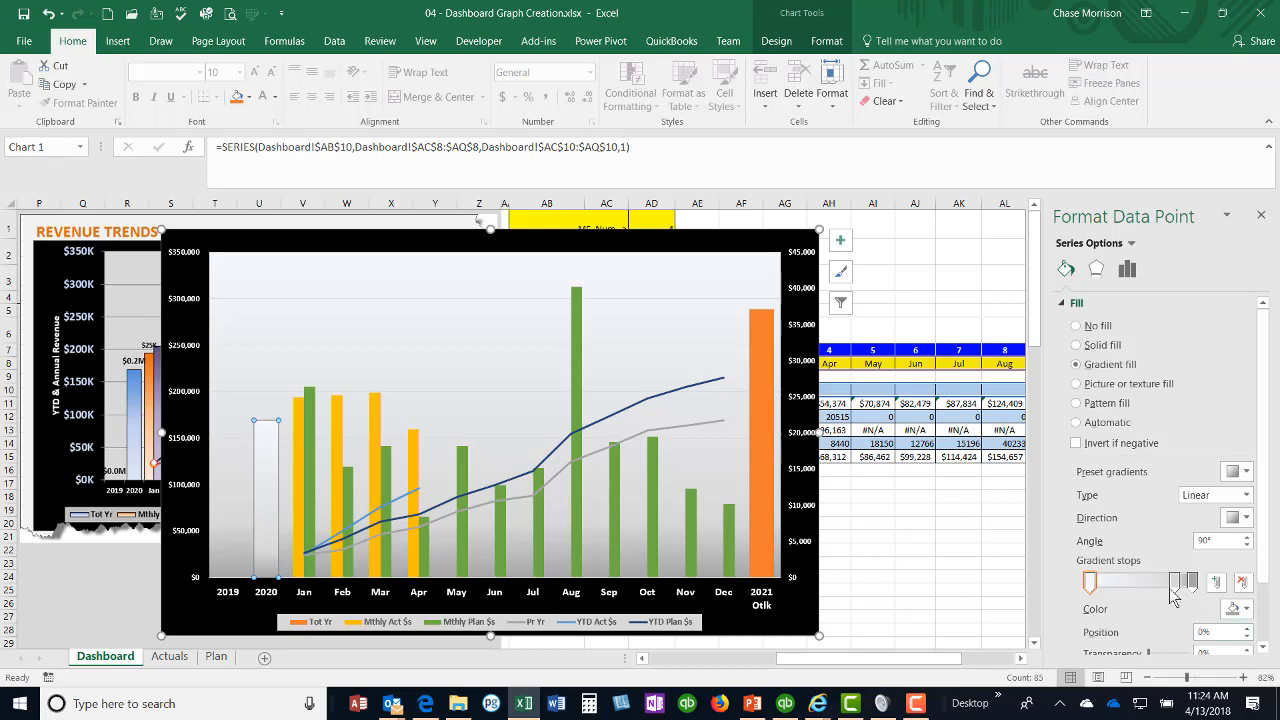
pyautogui.click(1090, 584)
pyautogui.click(1247, 610)
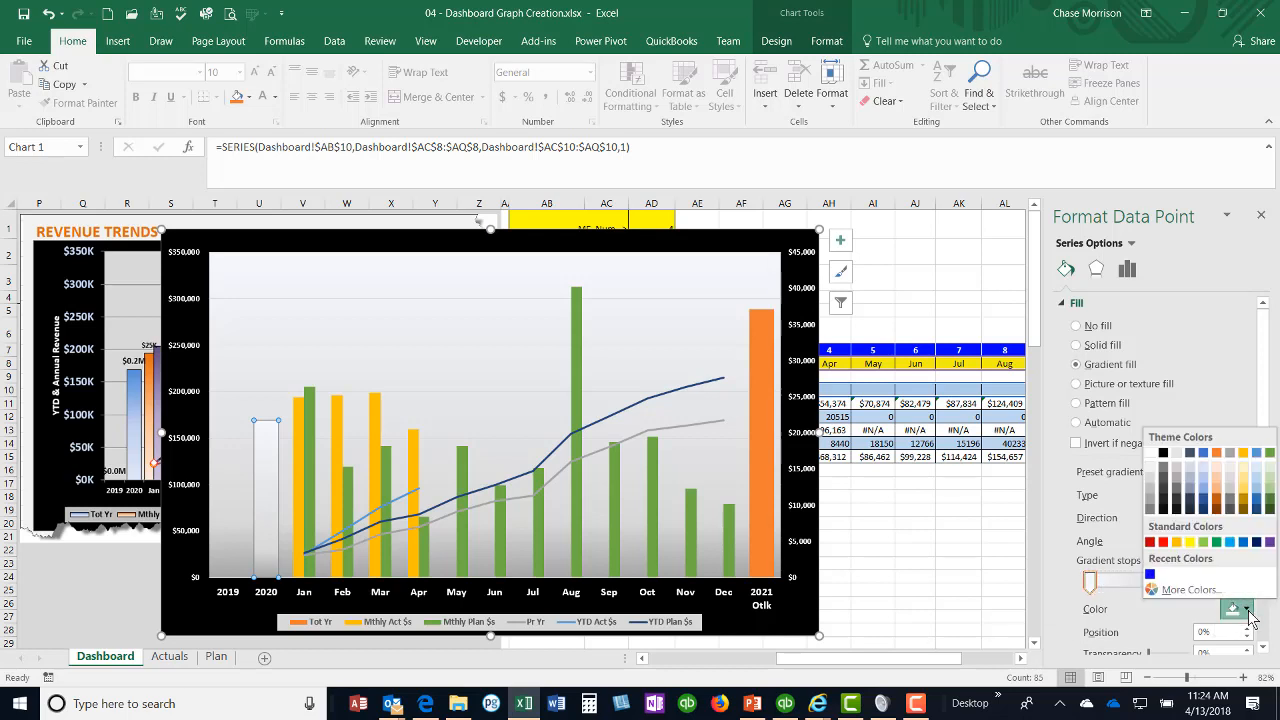
pyautogui.click(1205, 497)
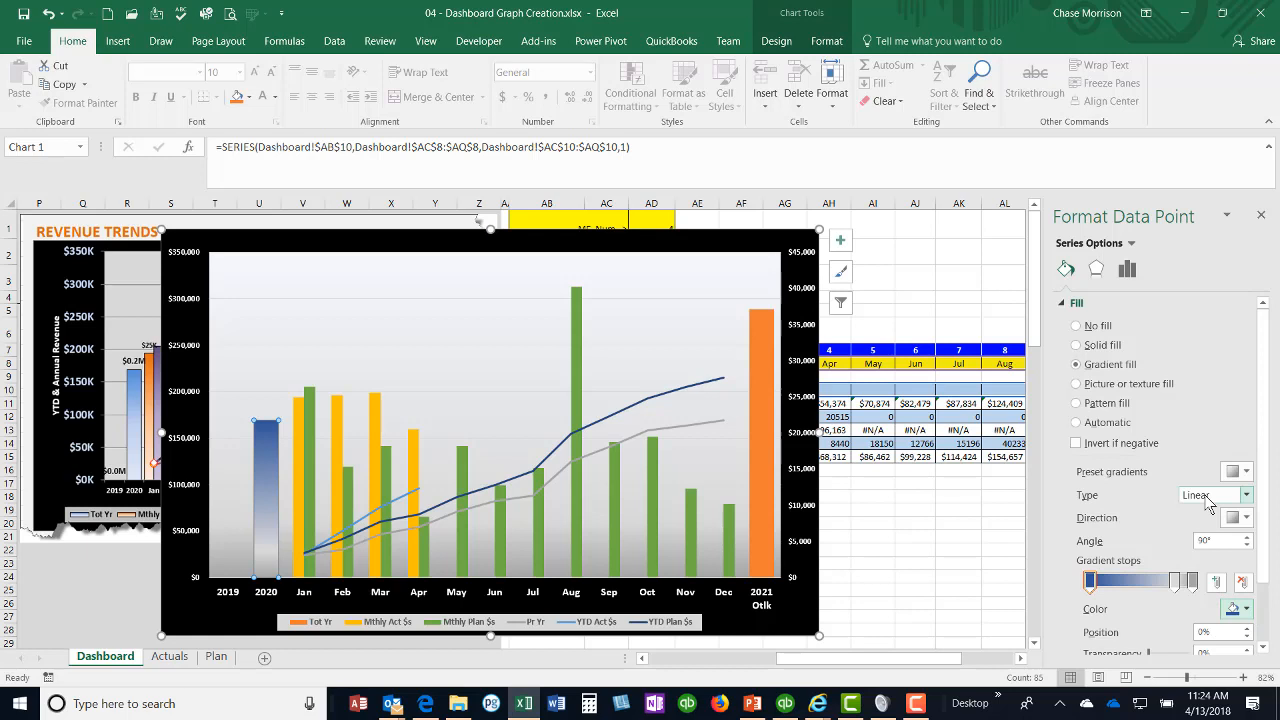
# Step: Set the 2020 column's gradient stop at 83% to medium blue and its stop at 100% to a lighter blue
pyautogui.click(1174, 580)
pyautogui.click(1246, 609)
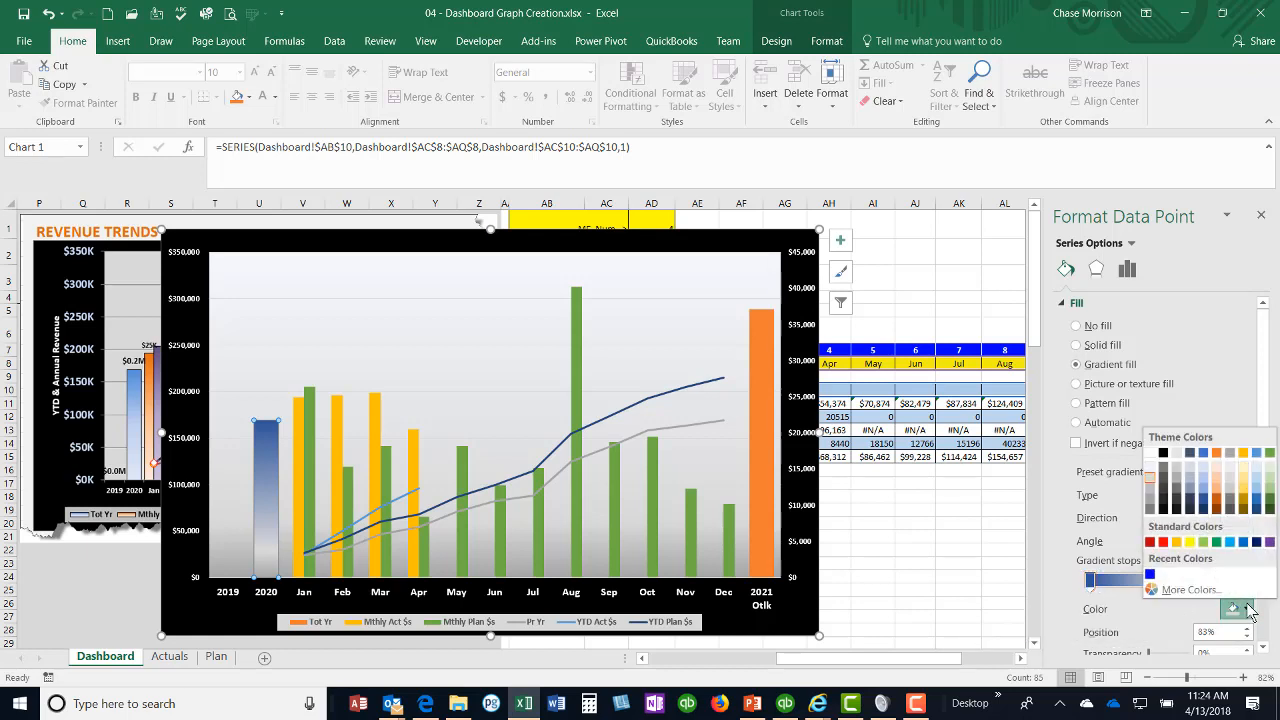
pyautogui.click(1203, 496)
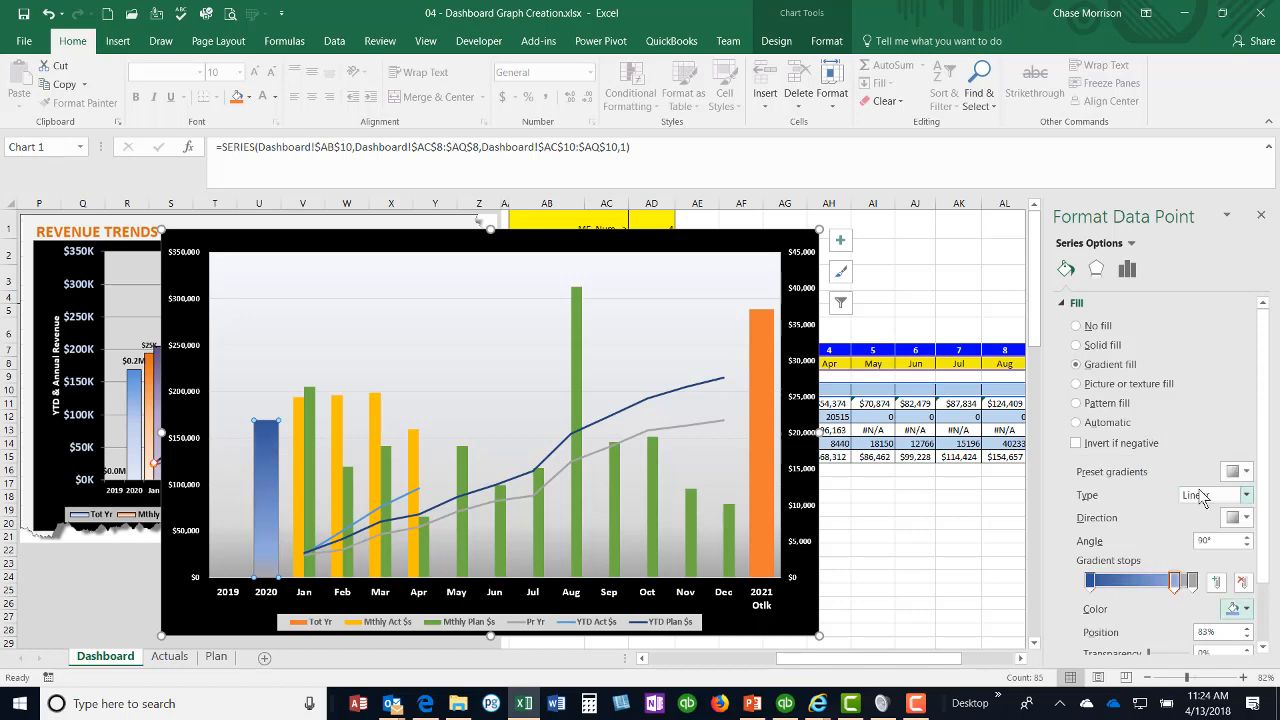
pyautogui.click(1245, 609)
pyautogui.click(1159, 632)
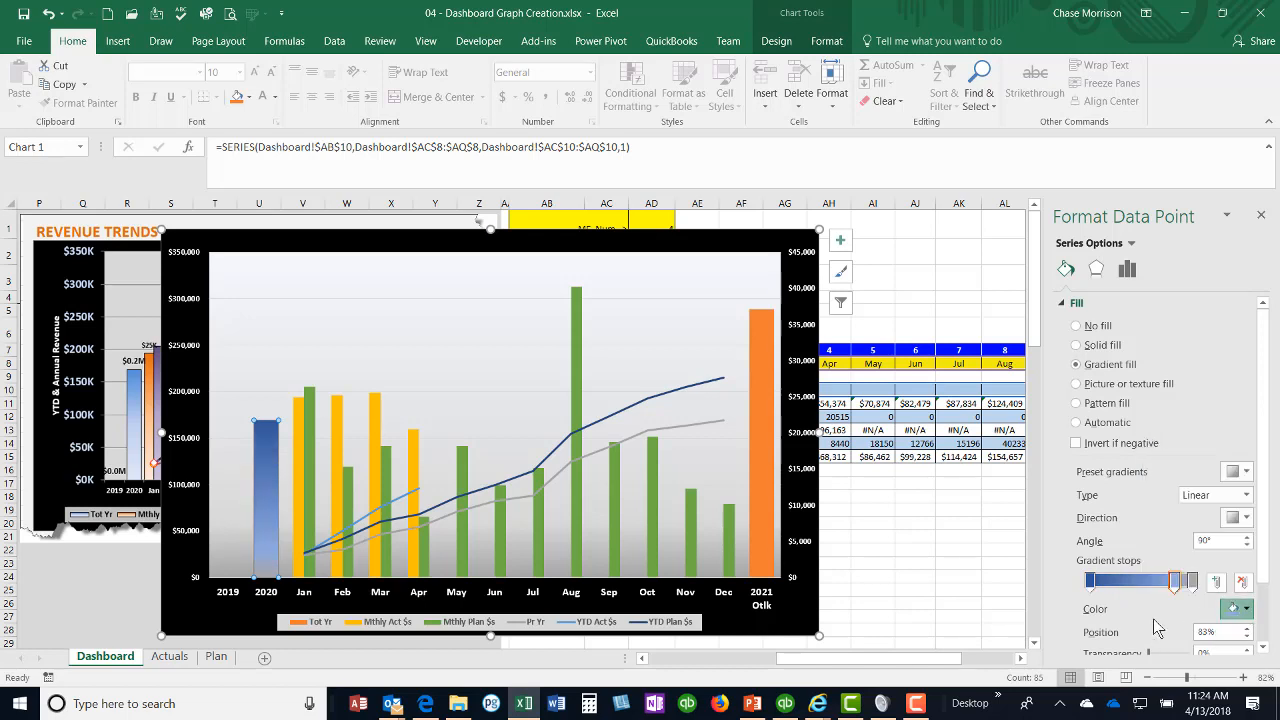
pyautogui.click(1193, 582)
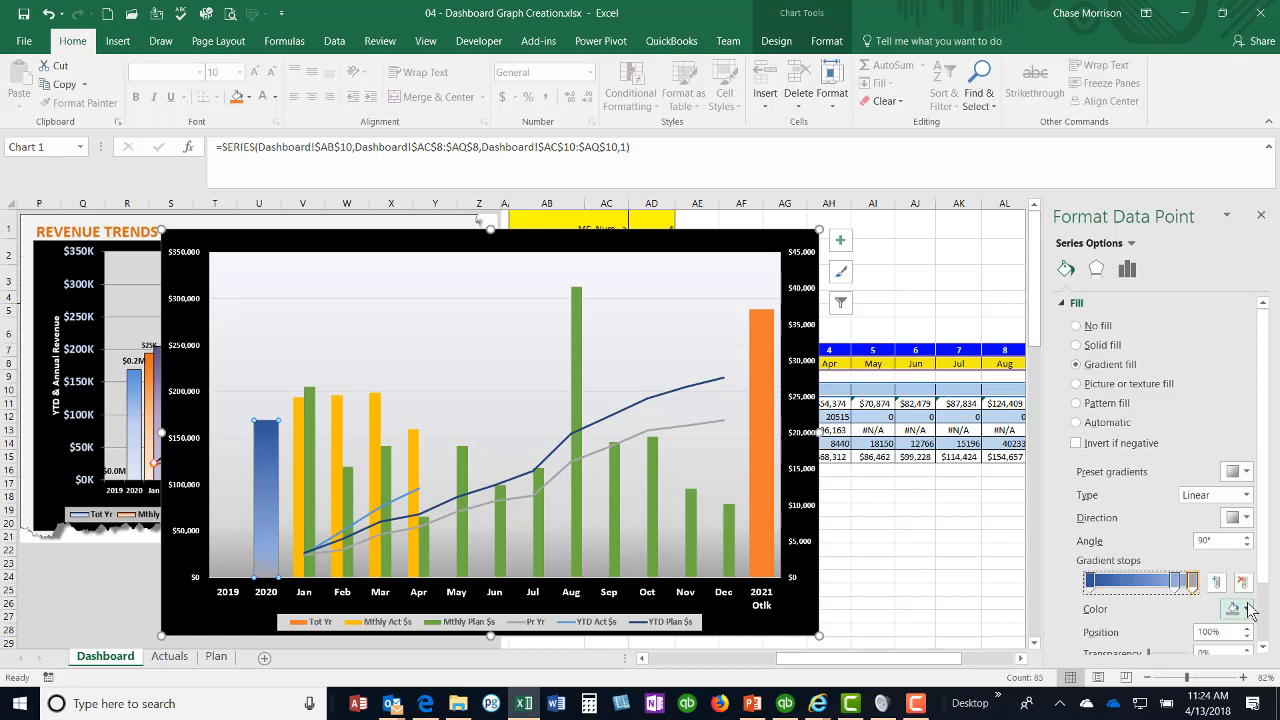
pyautogui.click(1238, 609)
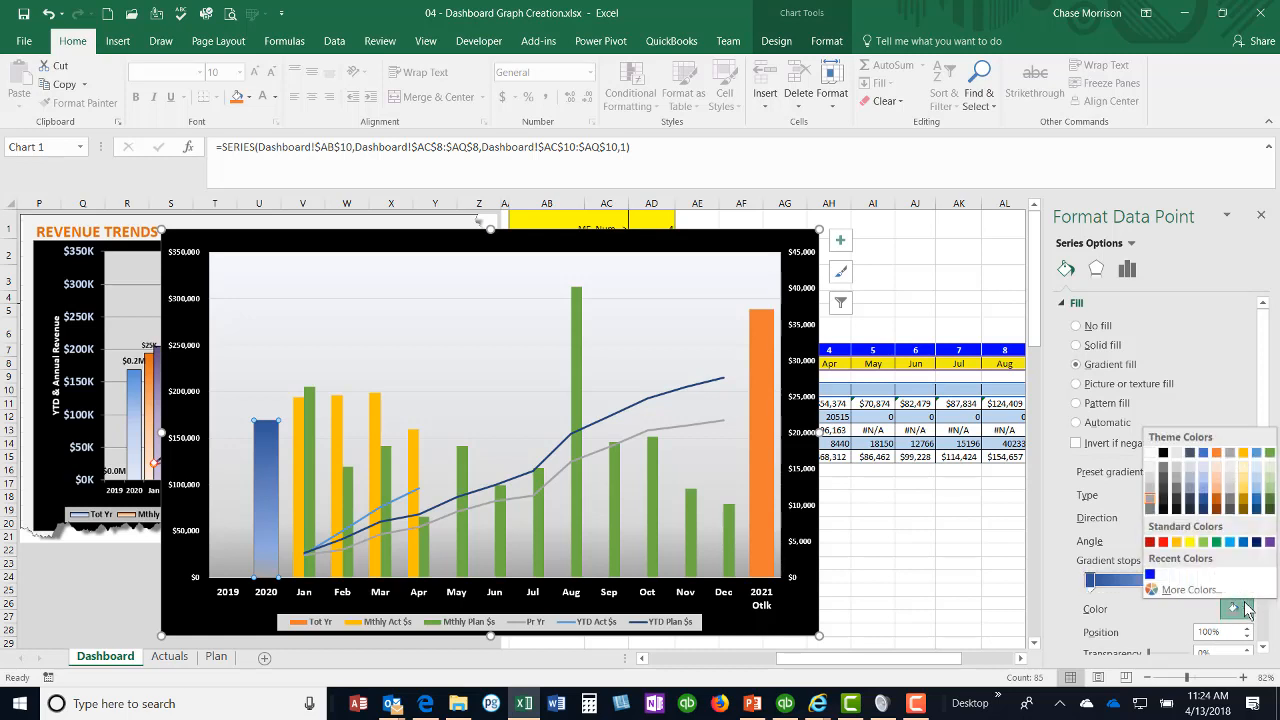
pyautogui.click(1208, 484)
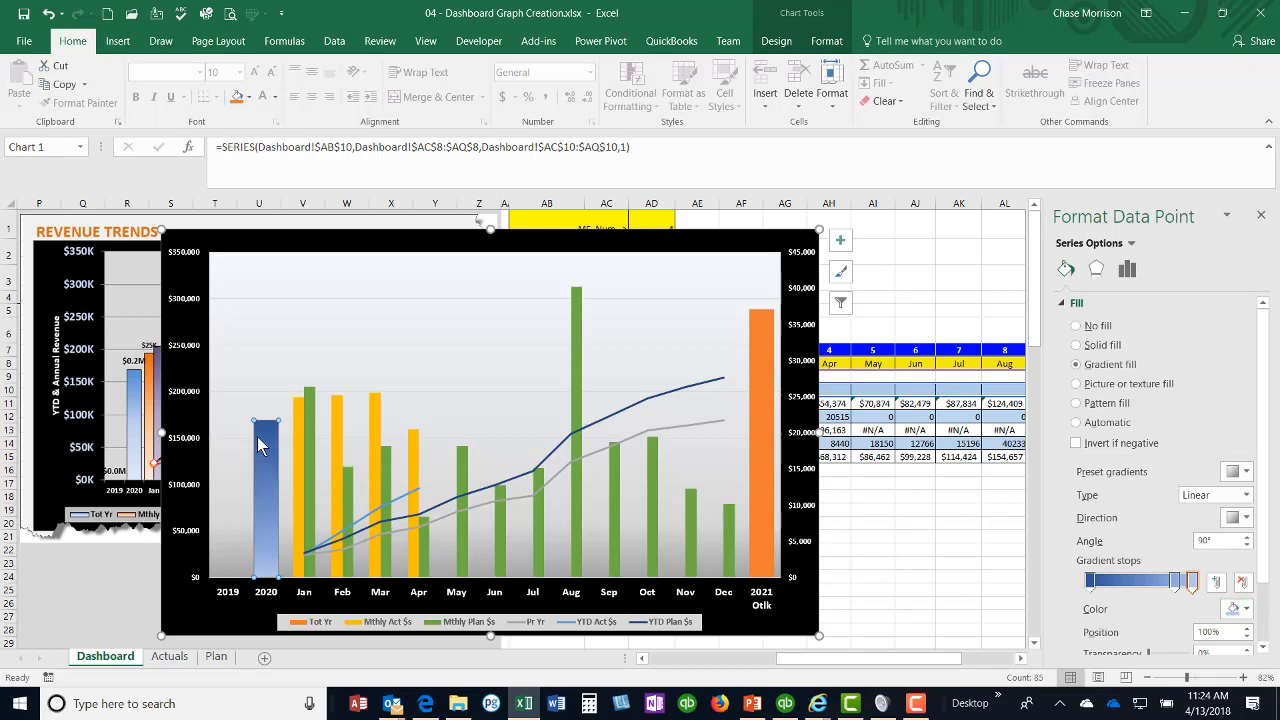
# Step: Give the 2021 Otlk column the same blue gradient fill and a solid black border
pyautogui.click(766, 375)
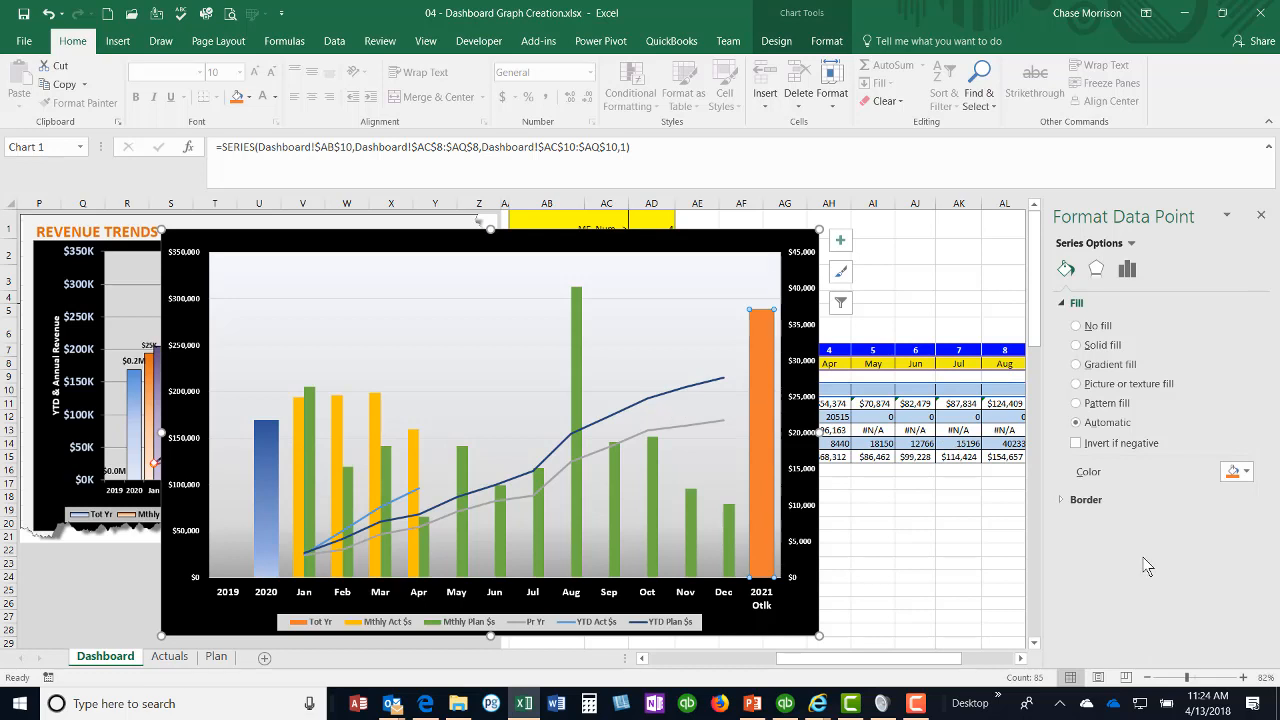
pyautogui.click(1097, 365)
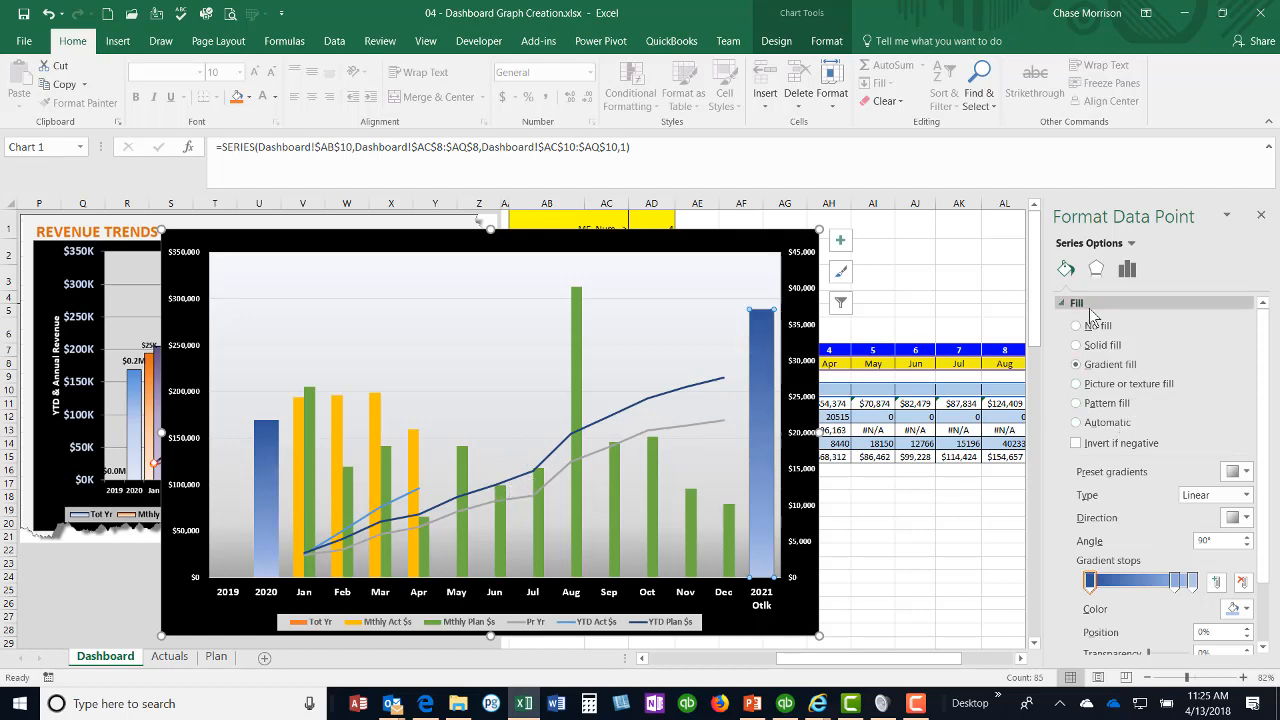
pyautogui.scroll(-1, 1118, 460)
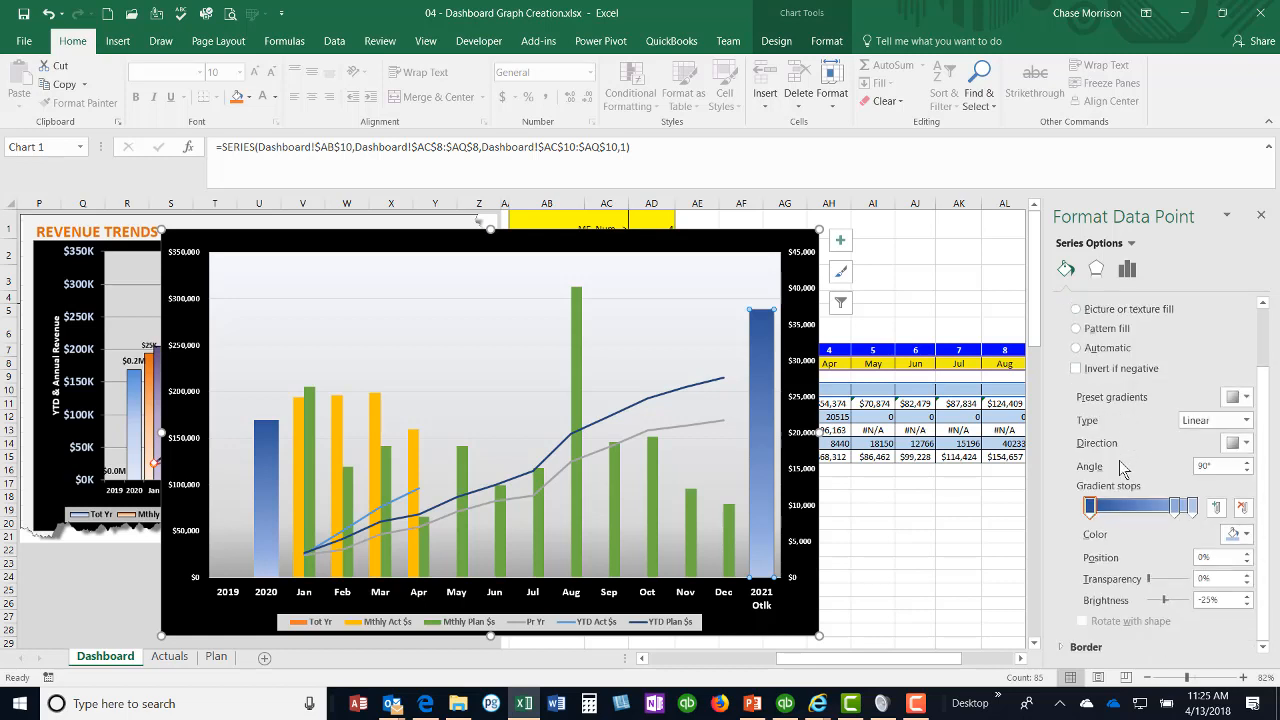
pyautogui.click(1063, 647)
pyautogui.scroll(-2, 1120, 605)
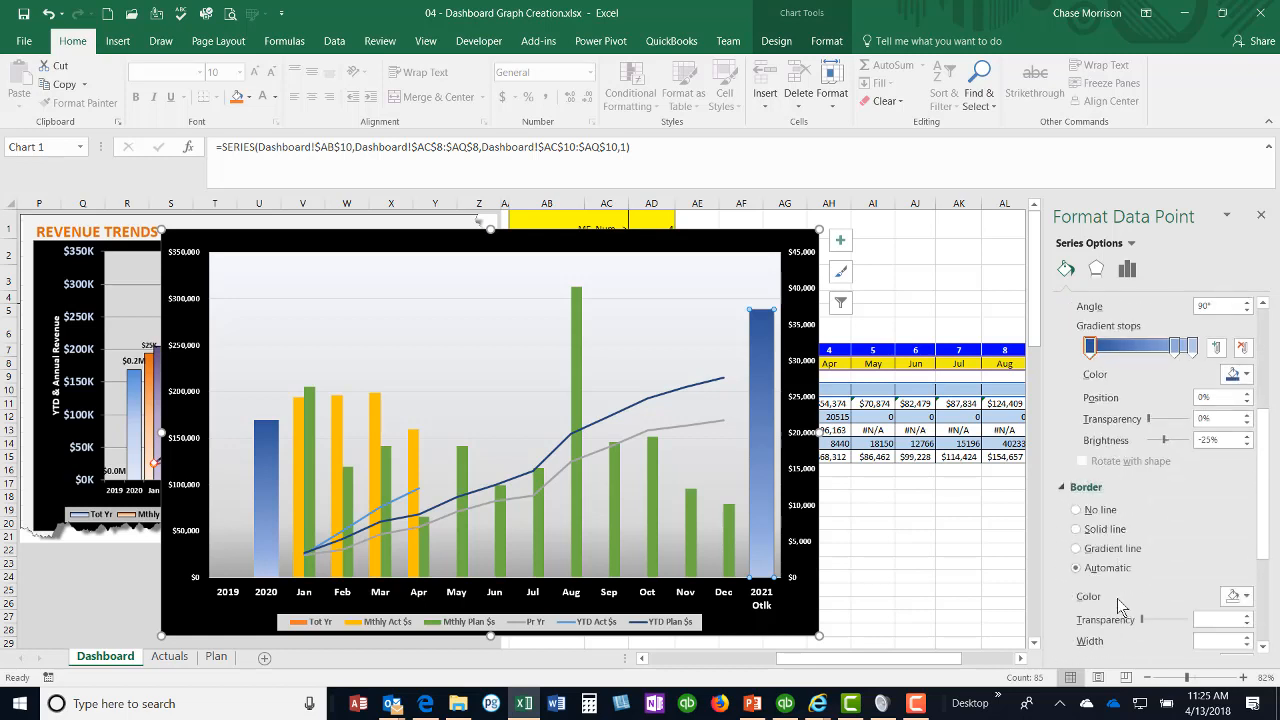
pyautogui.scroll(-1, 1120, 606)
pyautogui.click(1078, 450)
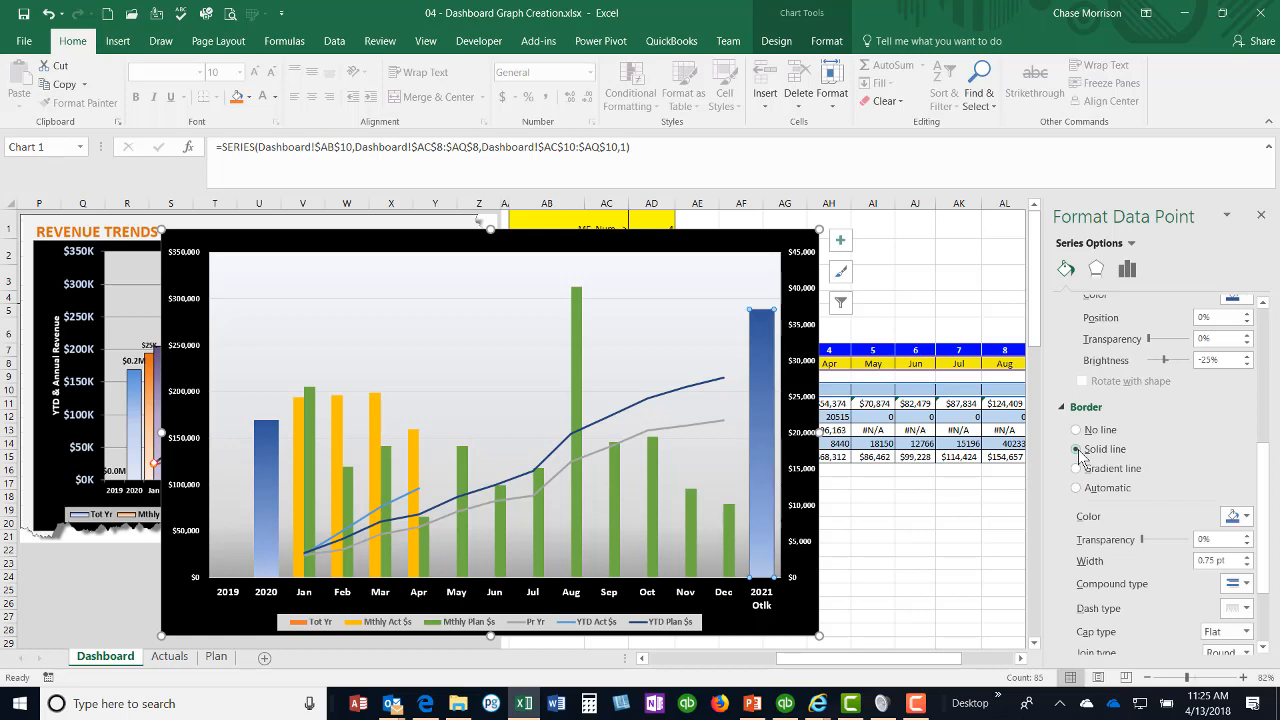
pyautogui.click(1245, 517)
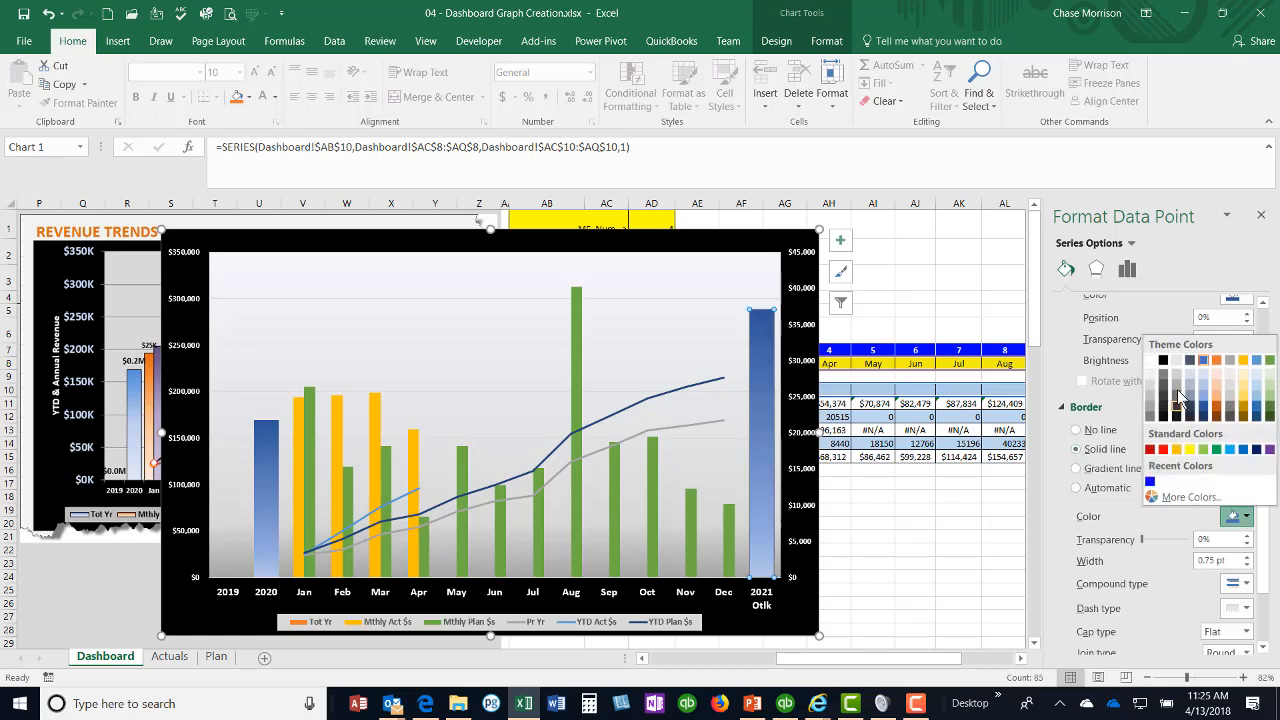
pyautogui.click(1163, 360)
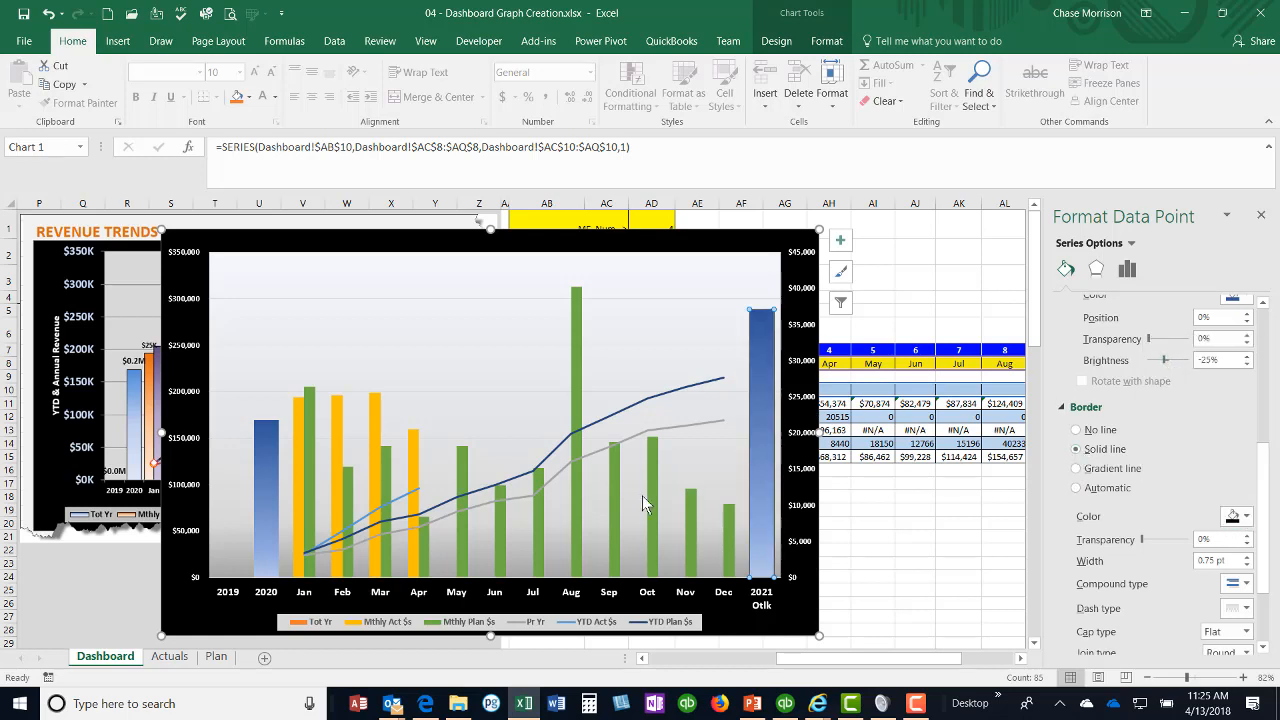
pyautogui.click(274, 495)
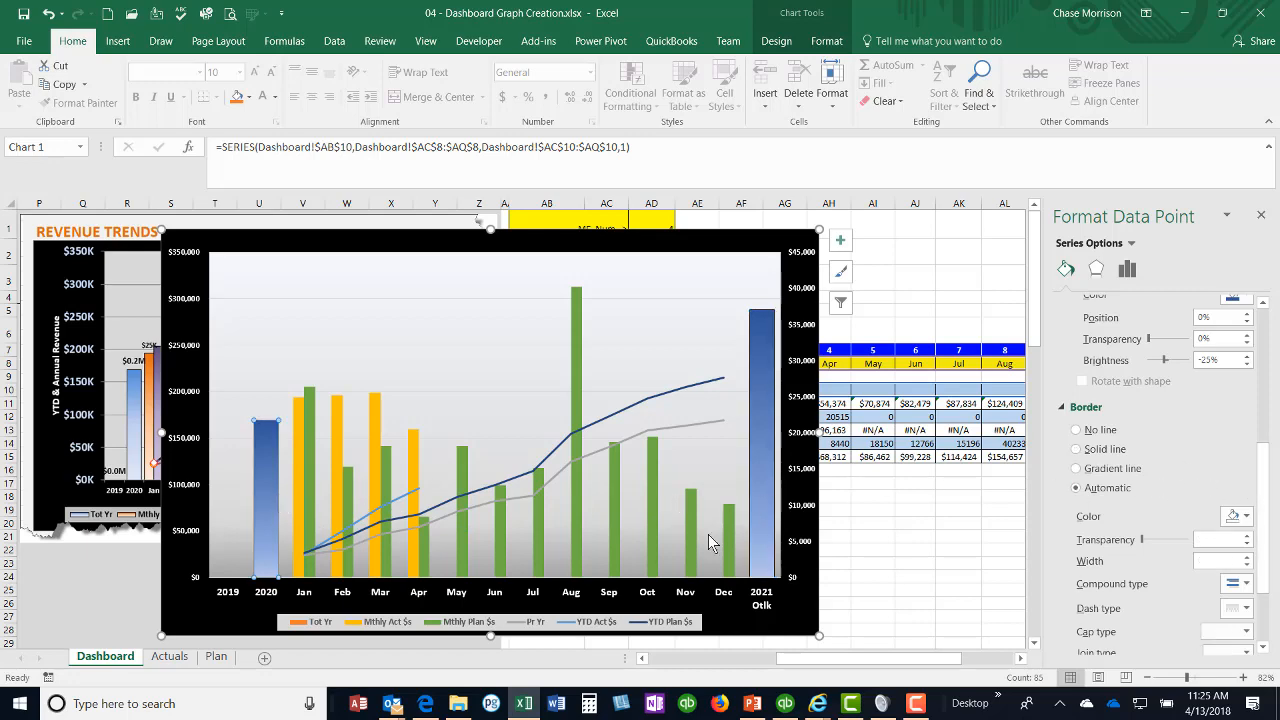
pyautogui.click(1077, 303)
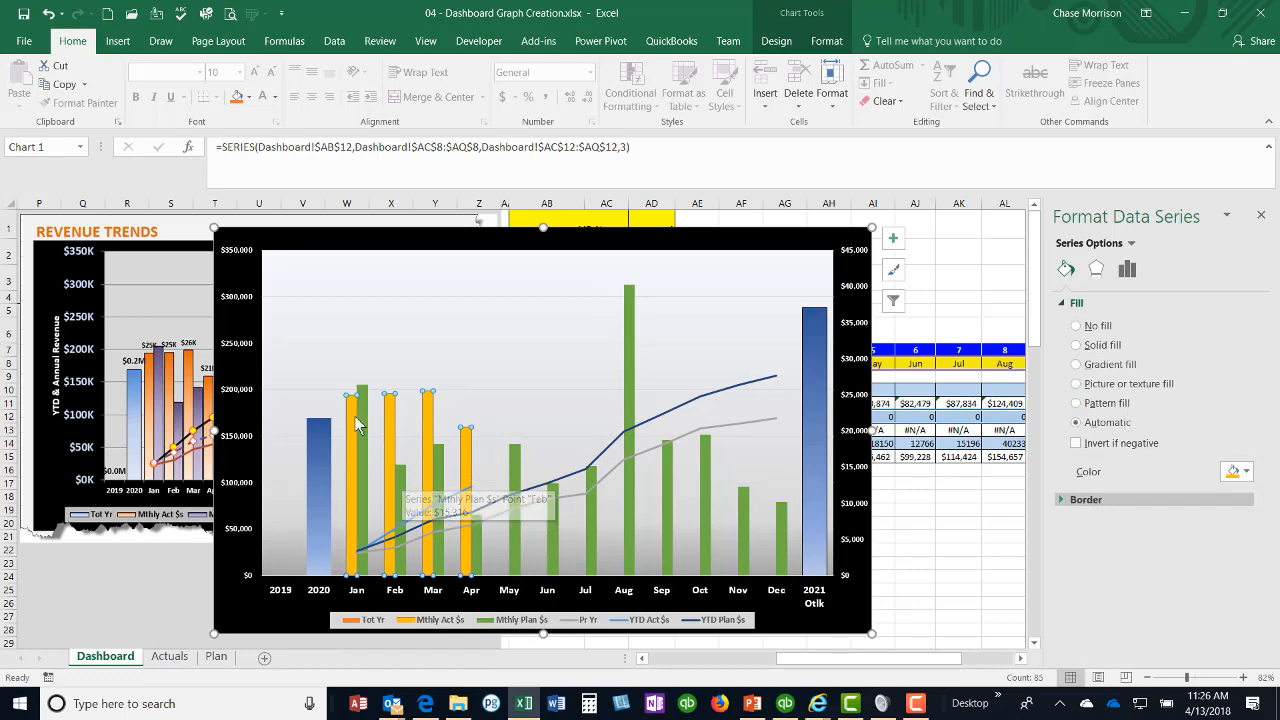
pyautogui.click(354, 419)
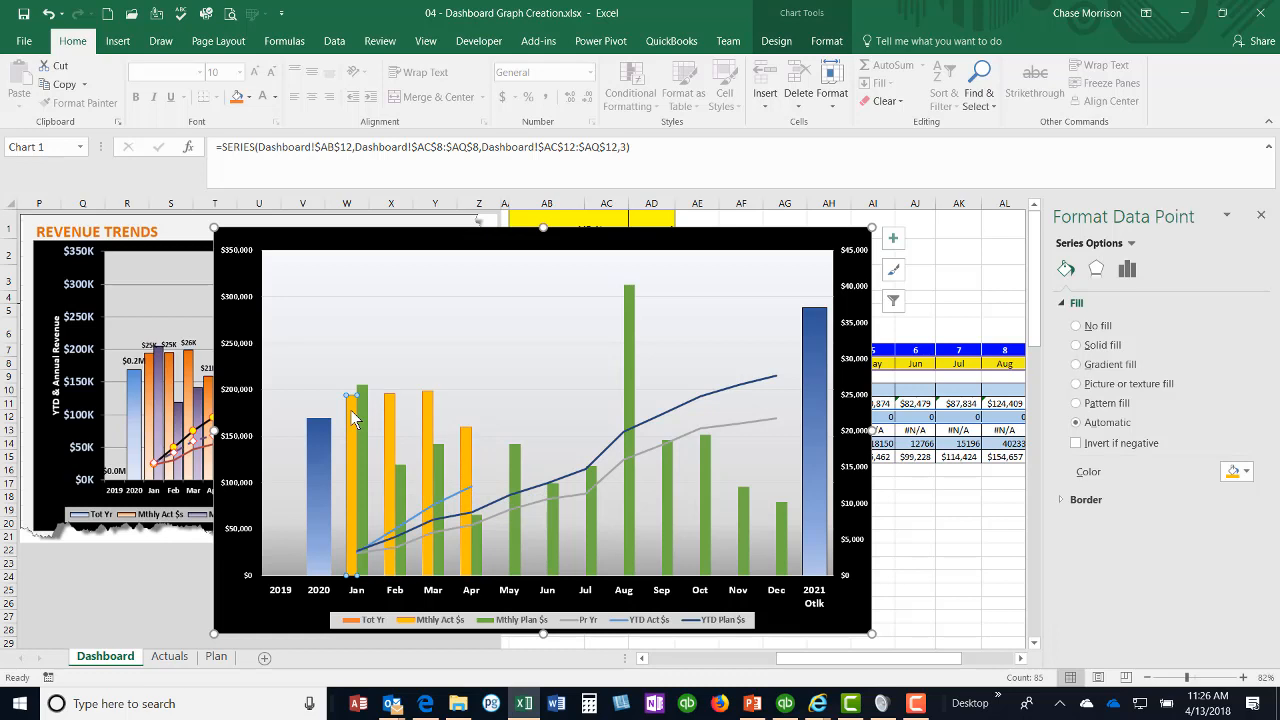
pyautogui.click(500, 314)
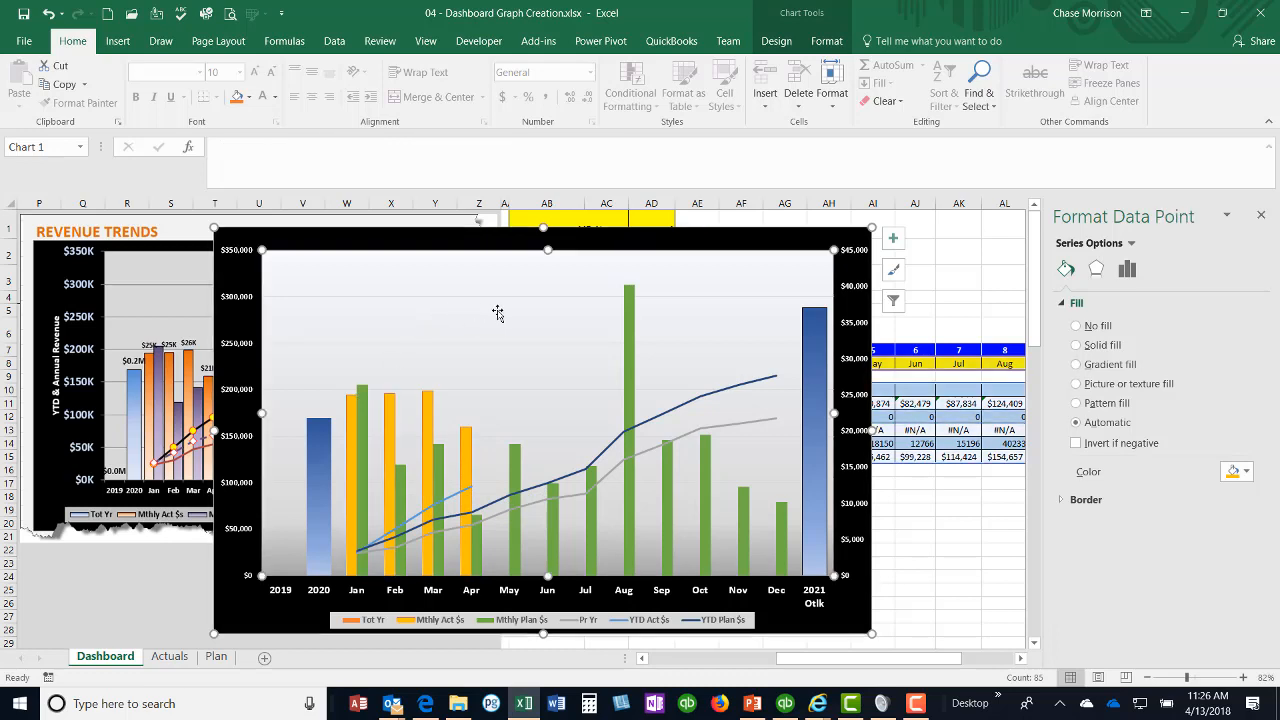
pyautogui.click(630, 344)
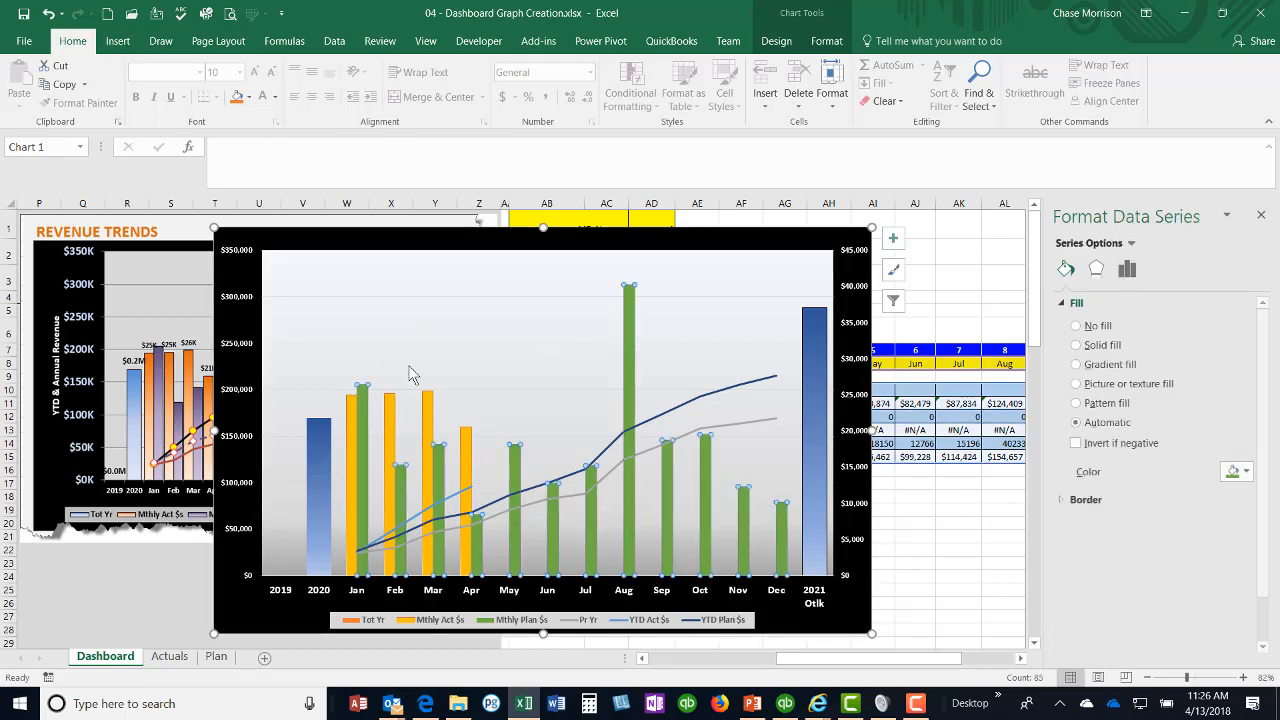
# Step: Give the Mthly Act $s columns an orange gradient fill and move its middle gradient stop to 56%
pyautogui.click(350, 430)
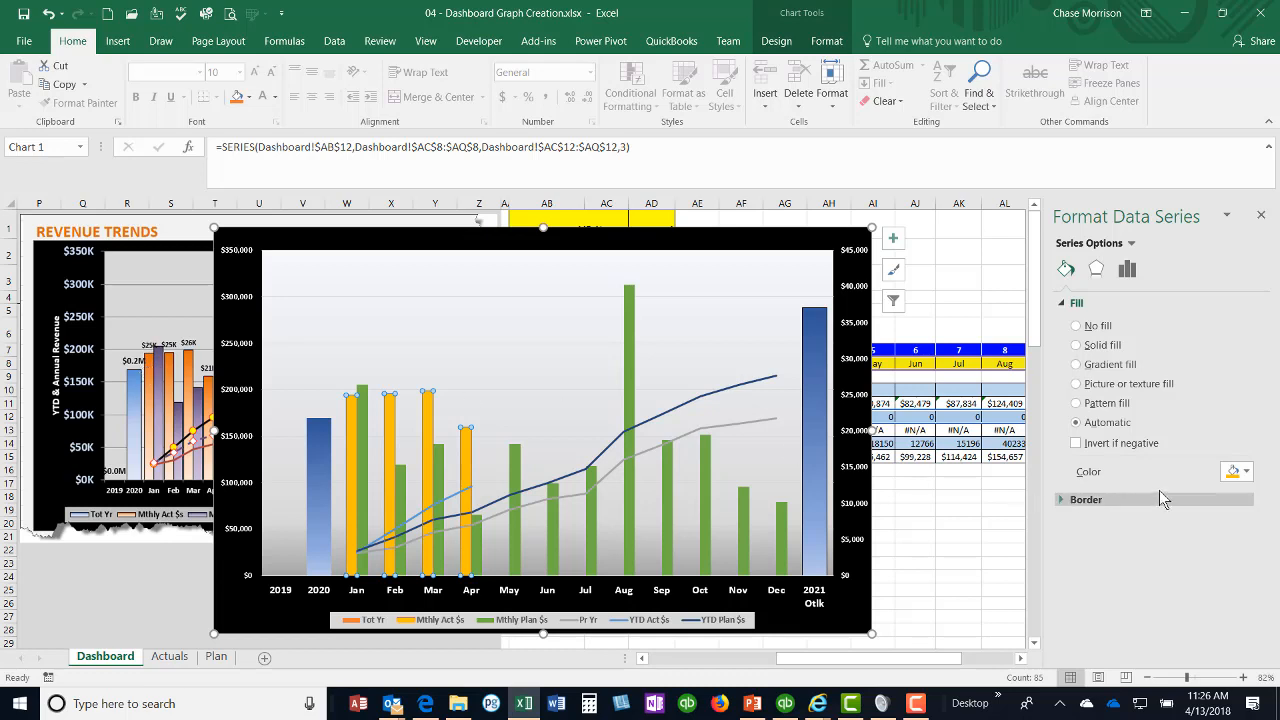
pyautogui.click(1076, 364)
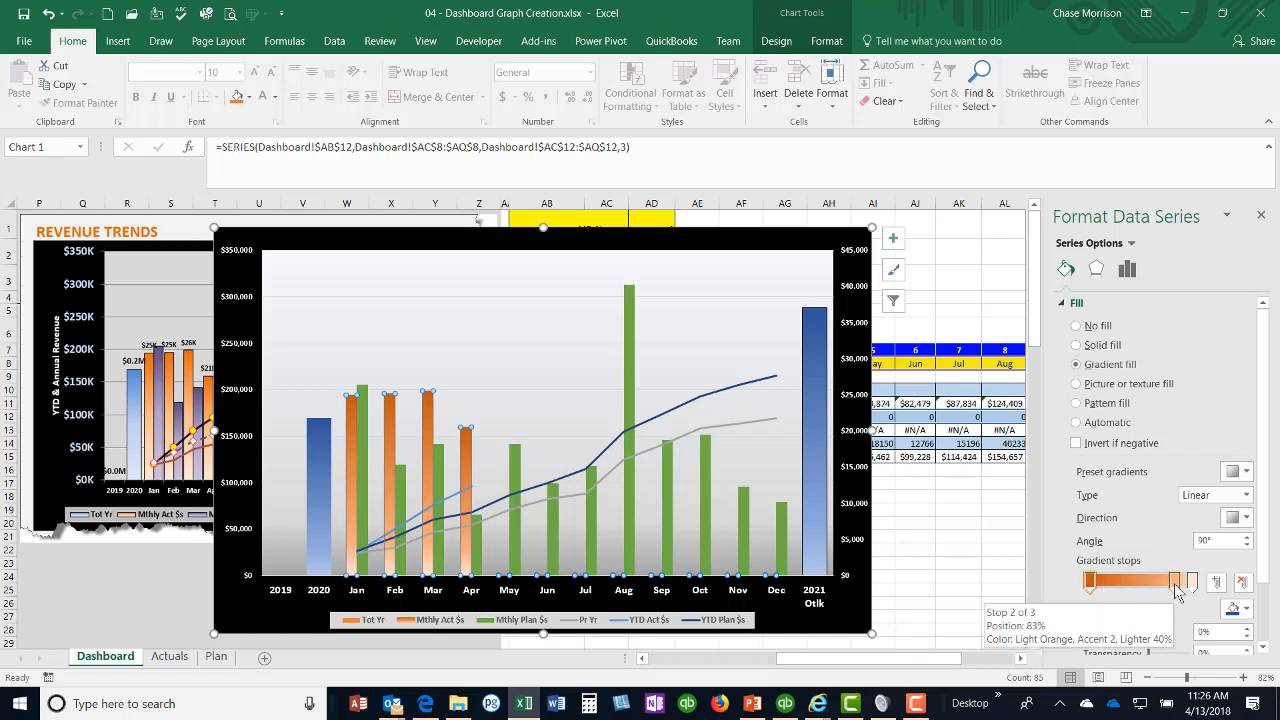
pyautogui.moveTo(1177, 591); pyautogui.dragTo(1151, 592)
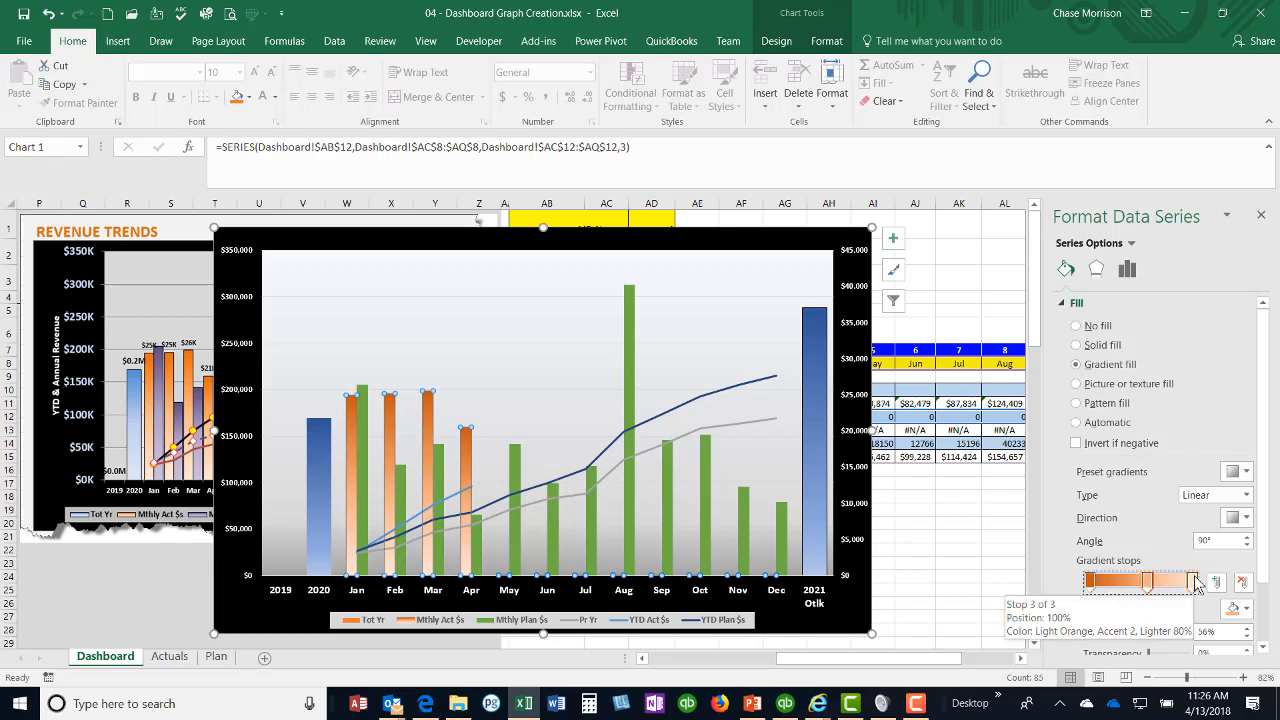
# Step: Apply a gradient fill to the Mthly Plan $s columns and set its first gradient stop to standard purple
pyautogui.click(362, 420)
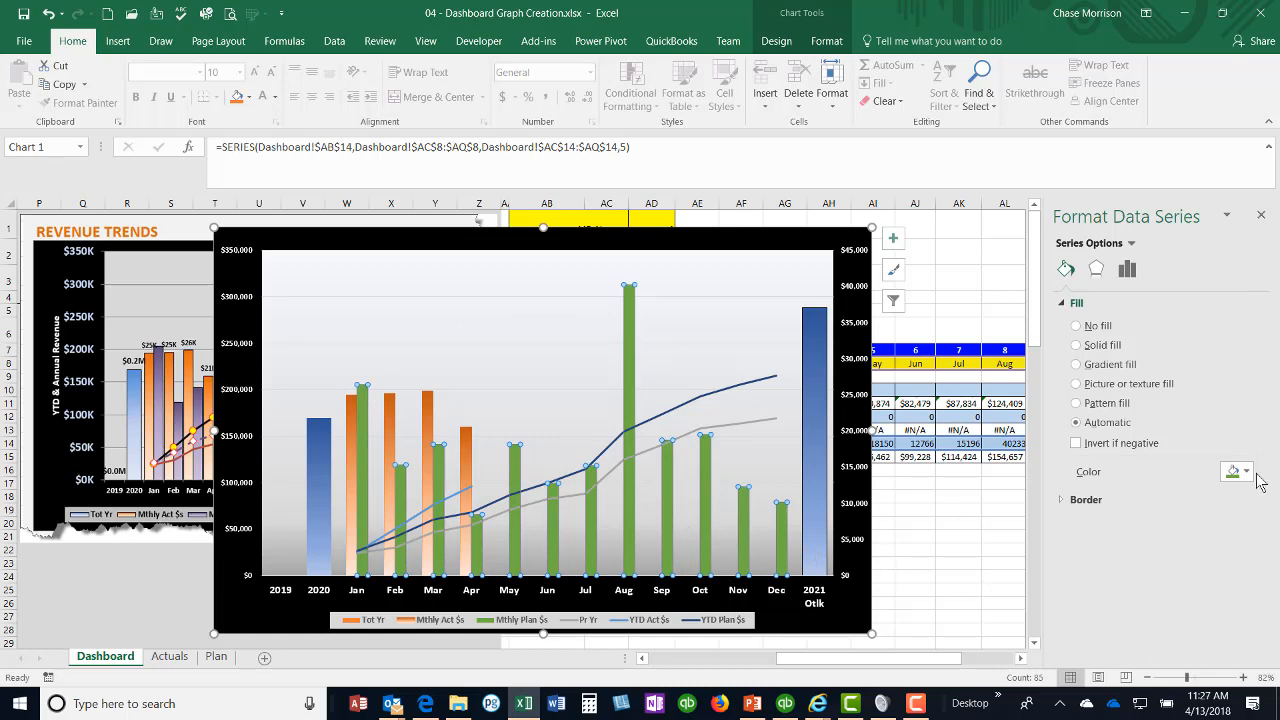
pyautogui.click(1107, 366)
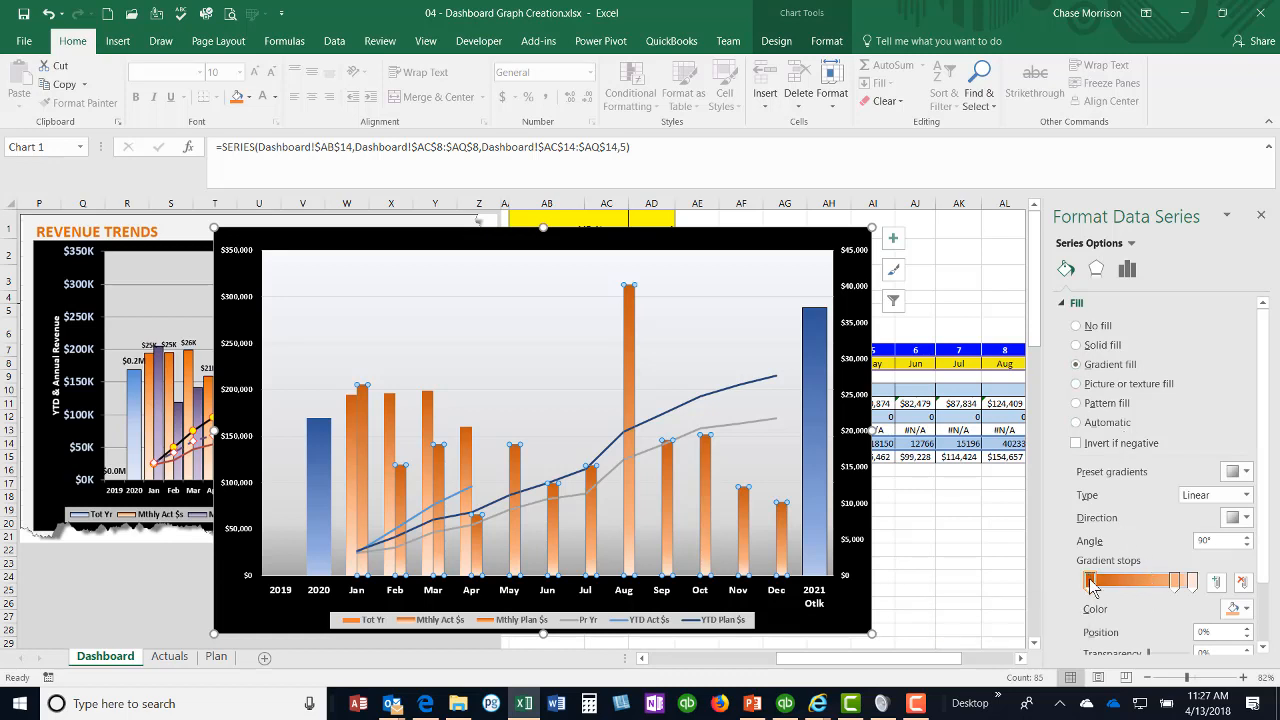
pyautogui.click(1247, 609)
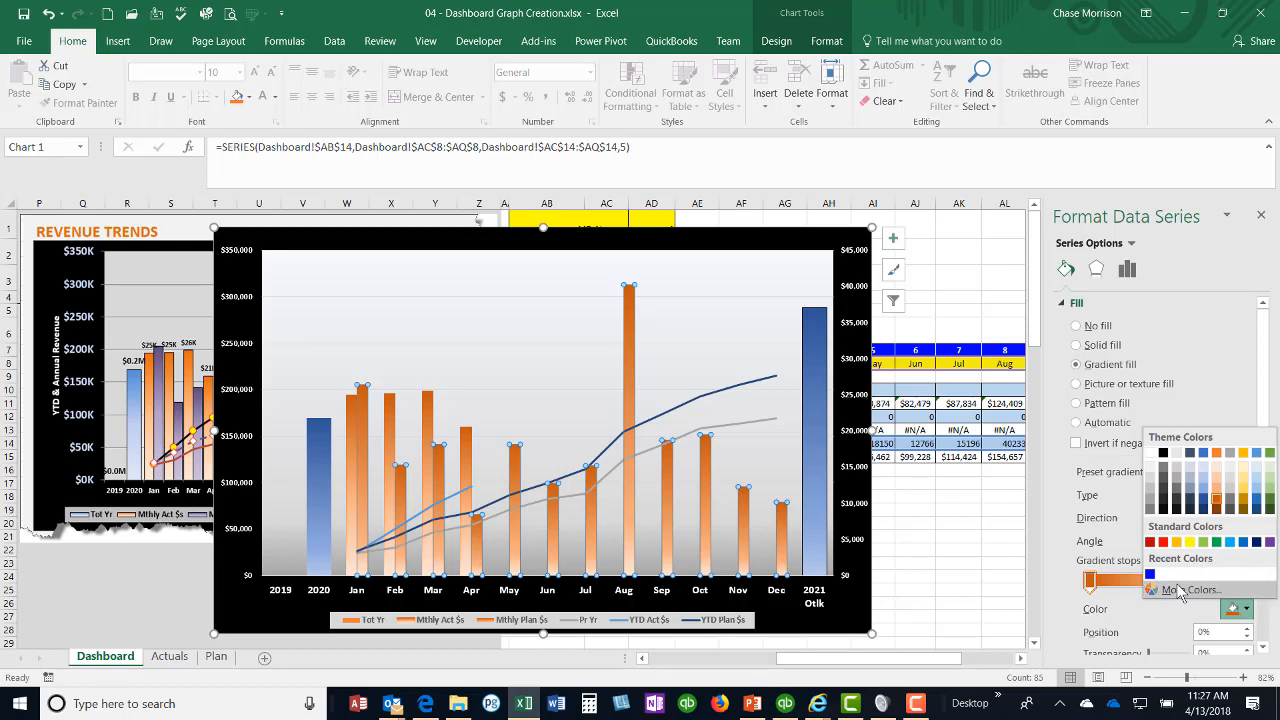
pyautogui.click(1269, 542)
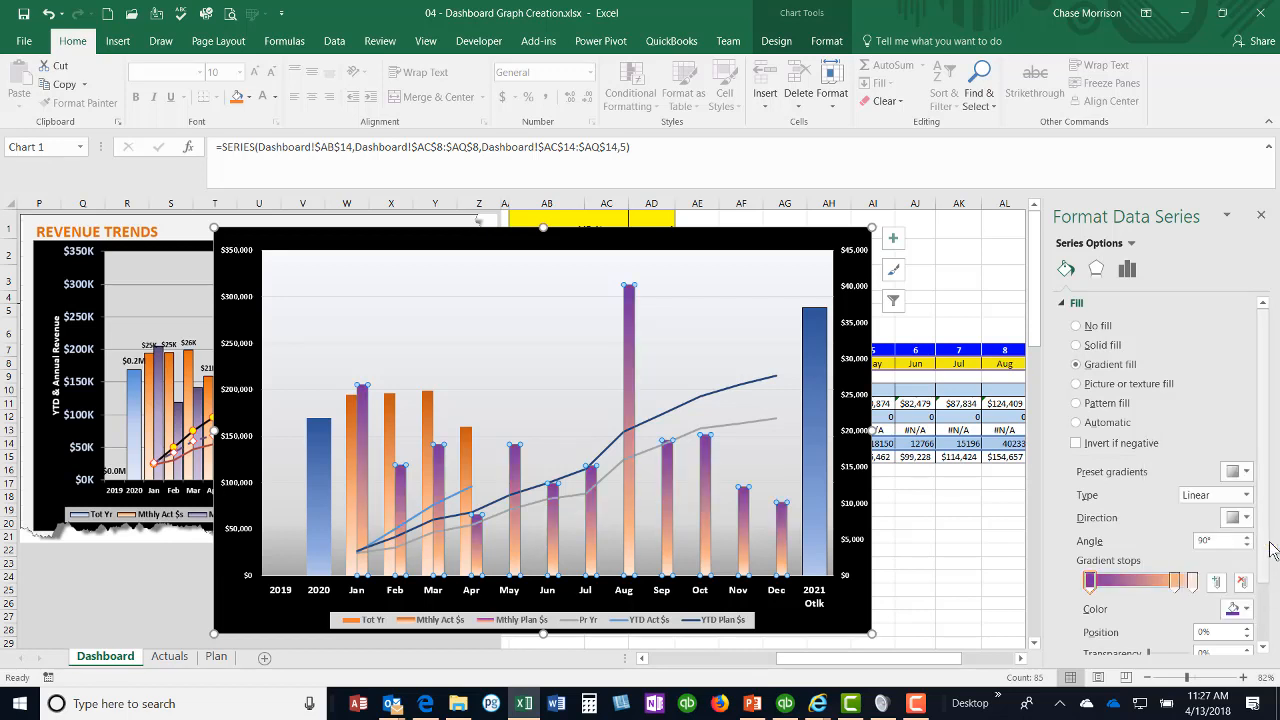
# Step: Set the Mthly Plan $s gradient stop at 83% to a medium purple, RGB 156, 91, 205
pyautogui.click(1175, 582)
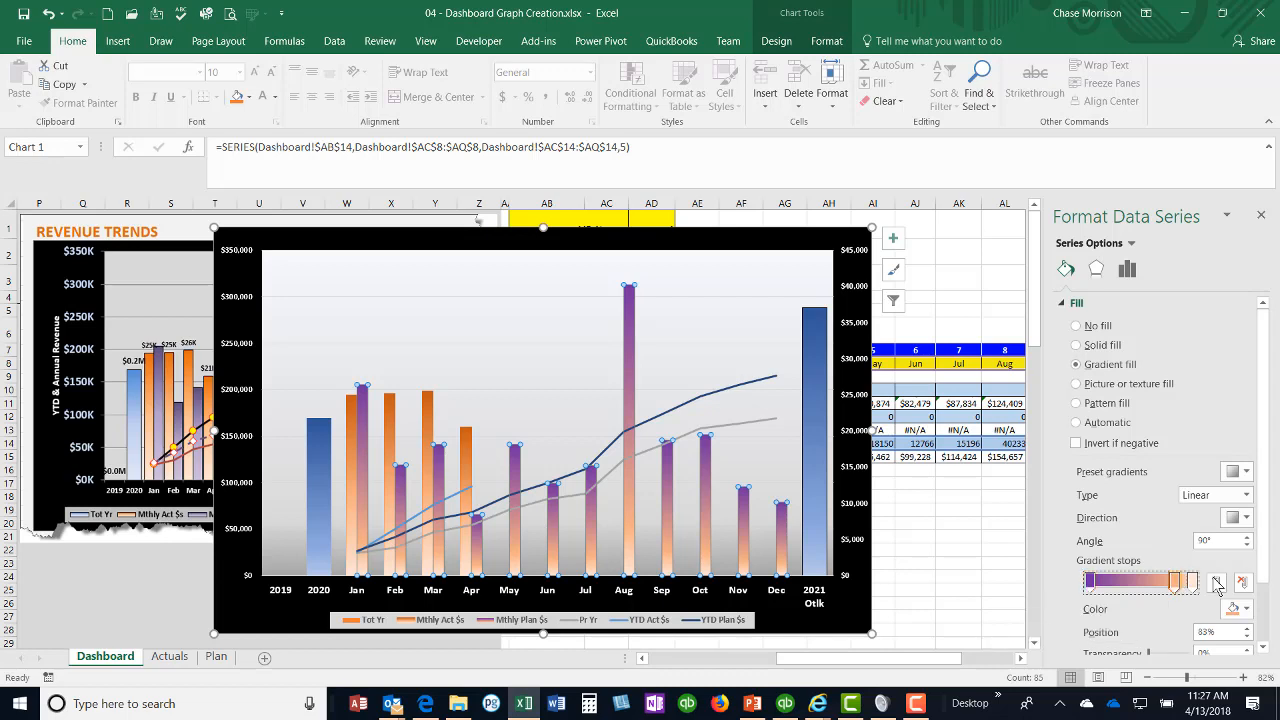
pyautogui.click(1245, 609)
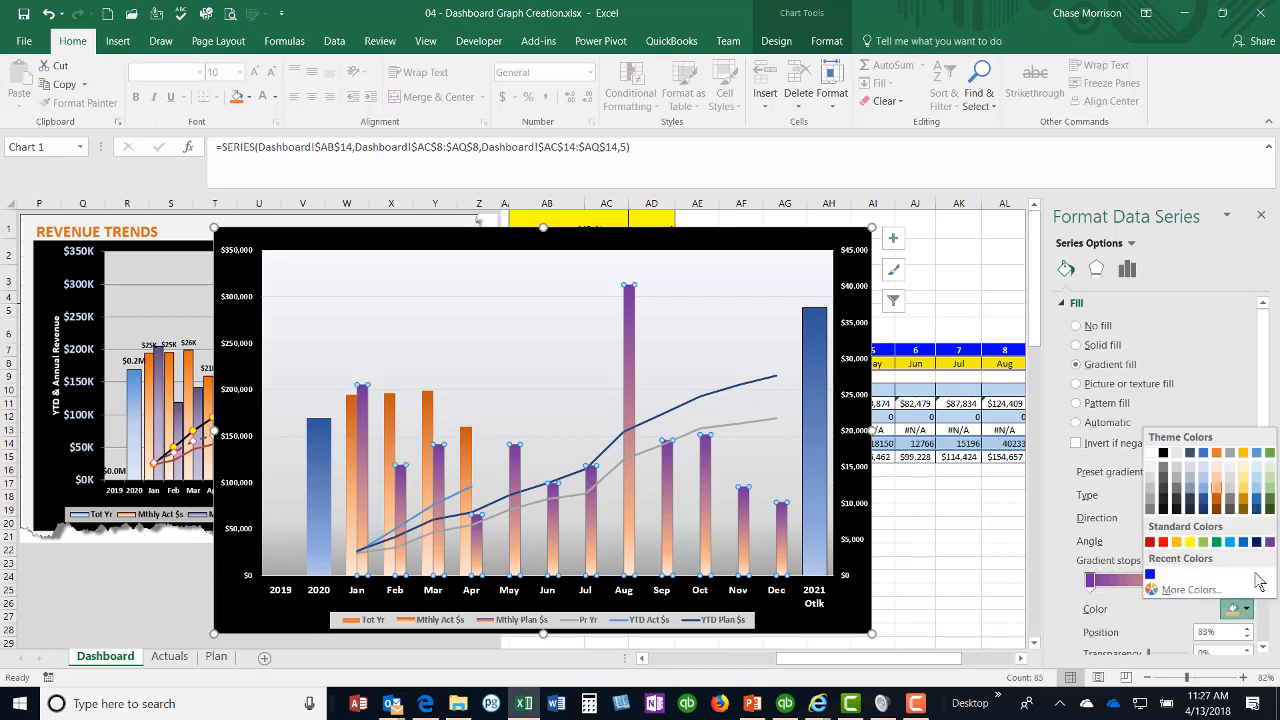
pyautogui.click(1269, 542)
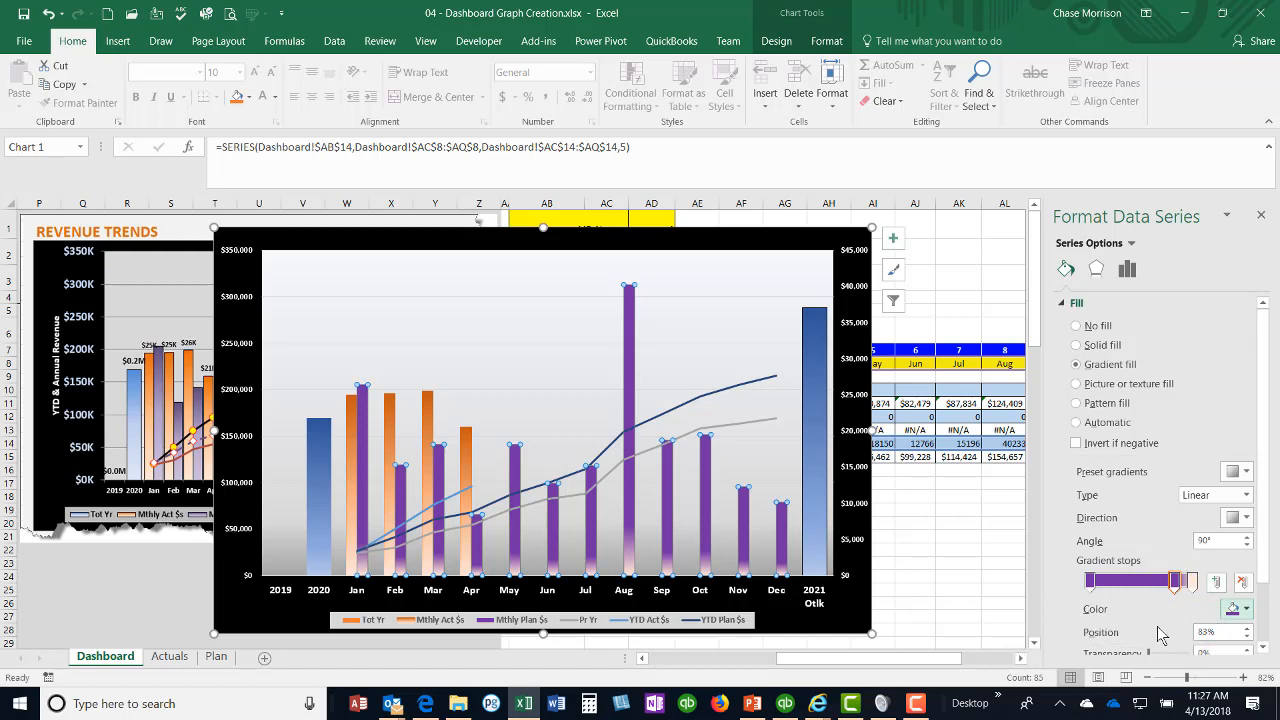
pyautogui.scroll(-1, 1160, 630)
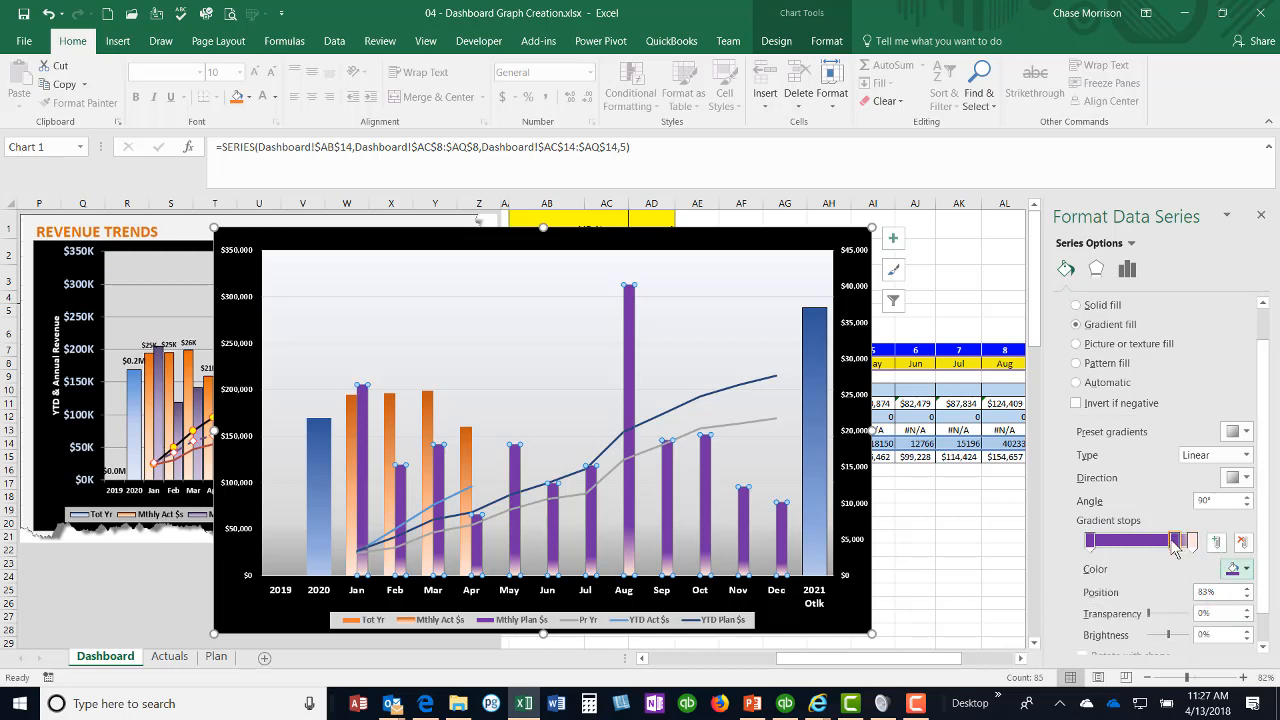
pyautogui.click(1246, 569)
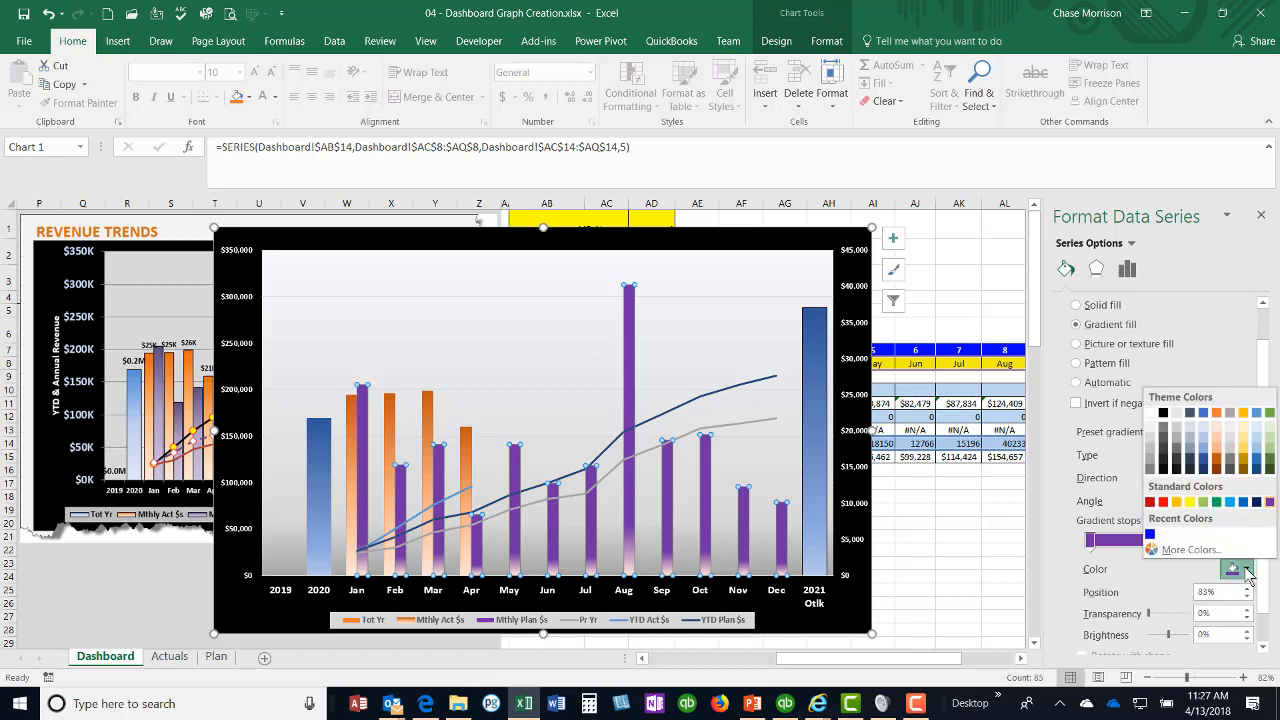
pyautogui.click(1190, 549)
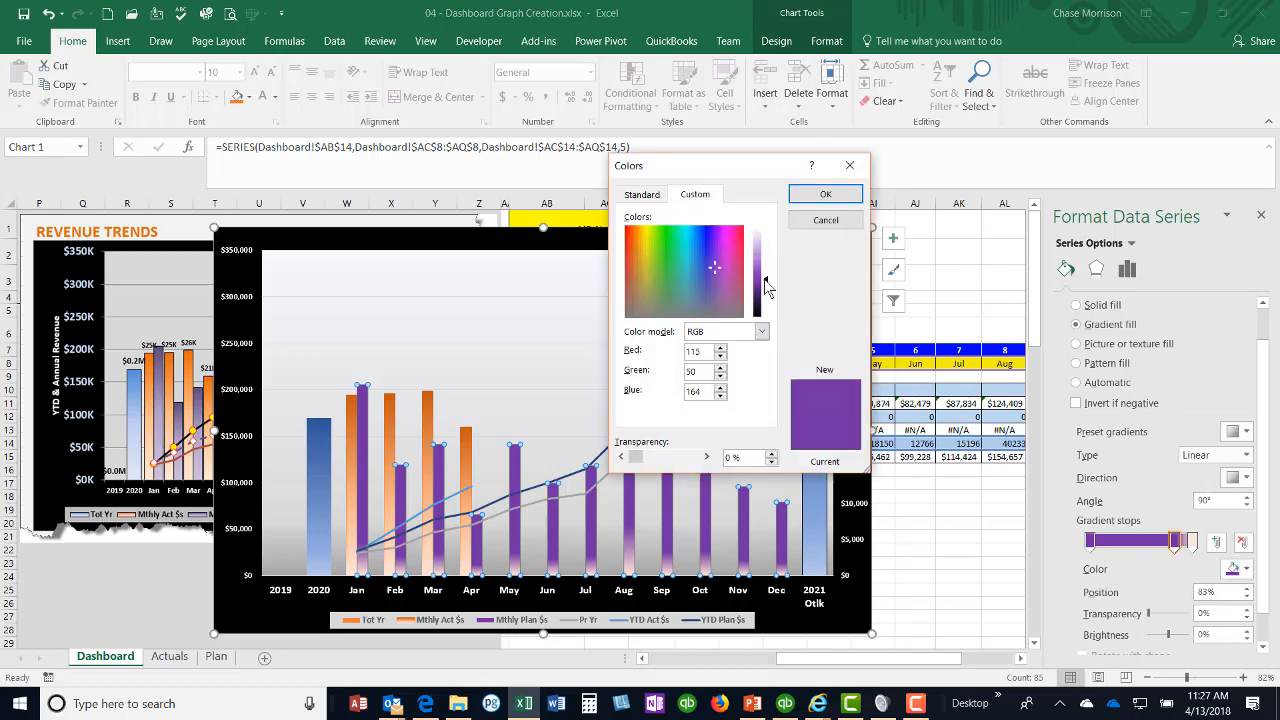
pyautogui.moveTo(764, 279); pyautogui.dragTo(768, 273)
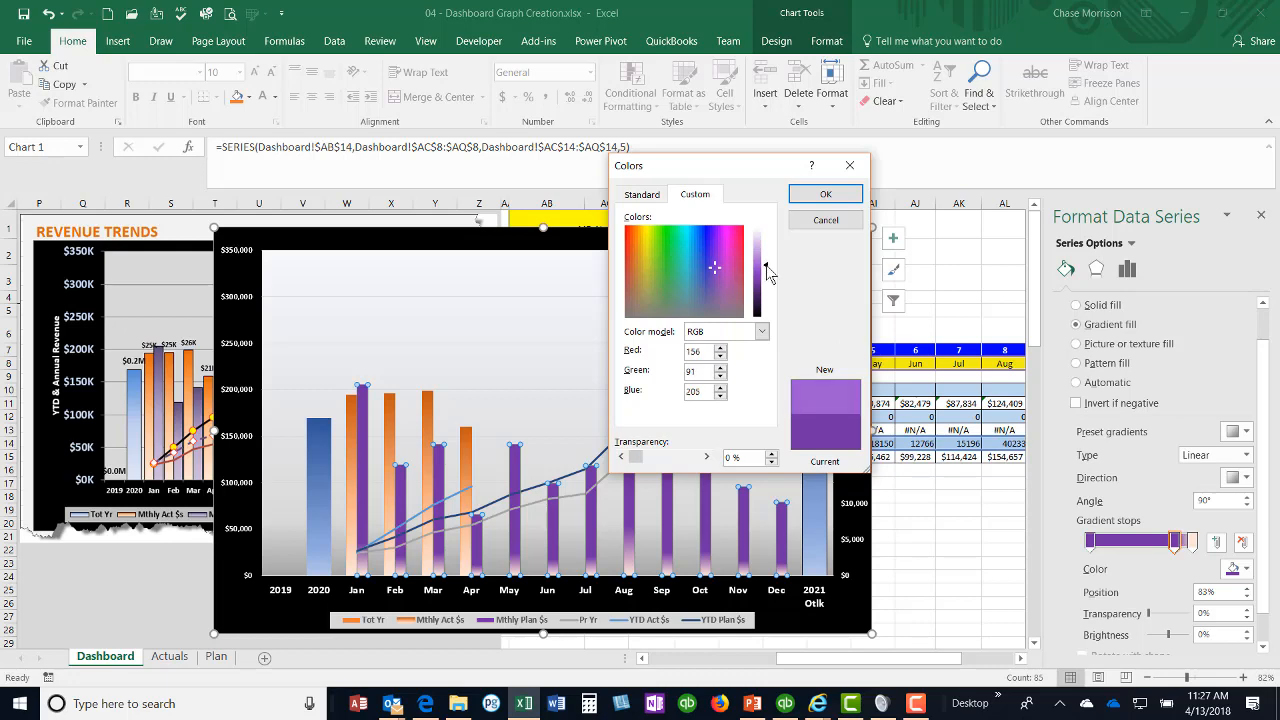
pyautogui.click(822, 195)
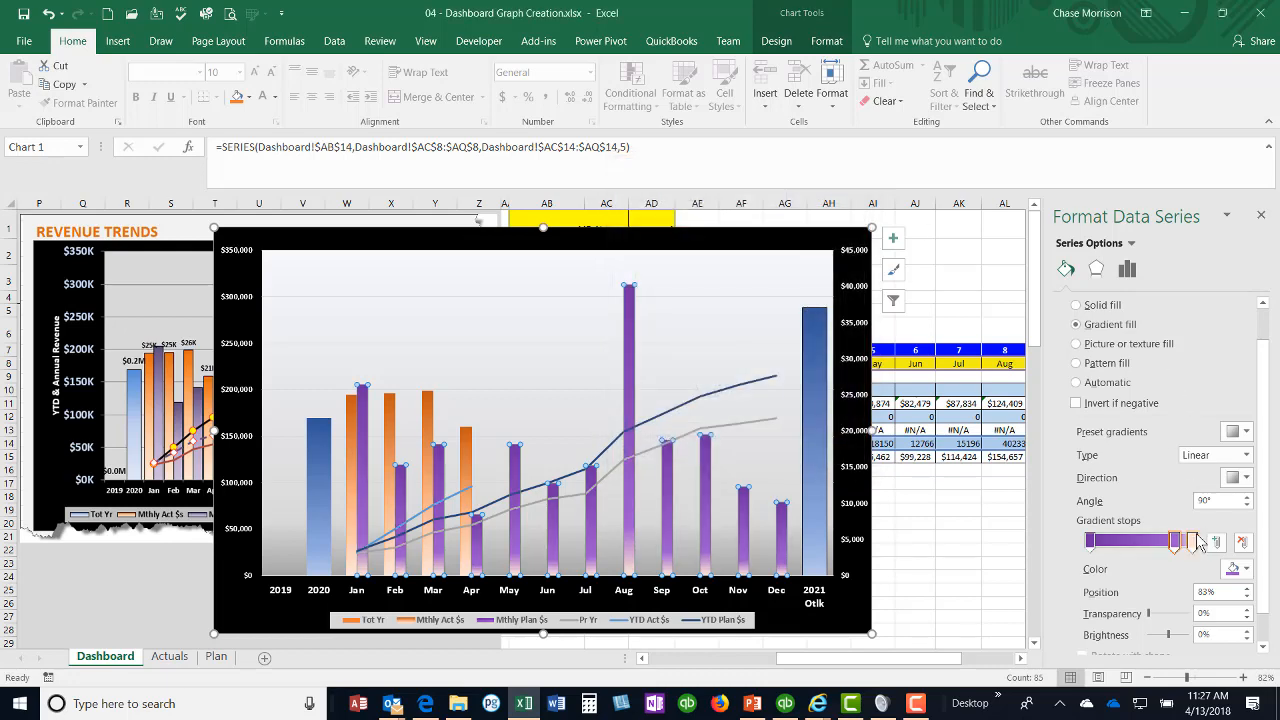
# Step: Set the Mthly Plan $s gradient stop at 100% to light purple, RGB 197, 158, 226, and move the middle stop to 54%
pyautogui.click(1193, 541)
pyautogui.click(1246, 569)
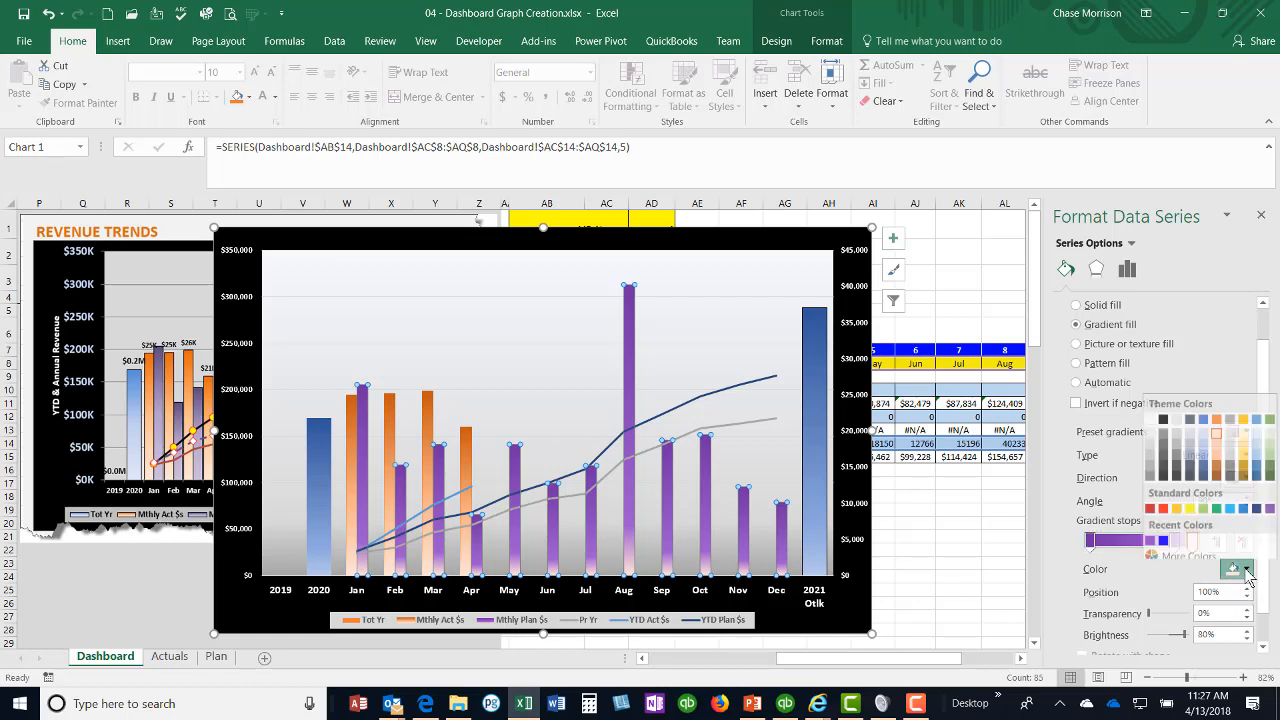
pyautogui.click(1270, 502)
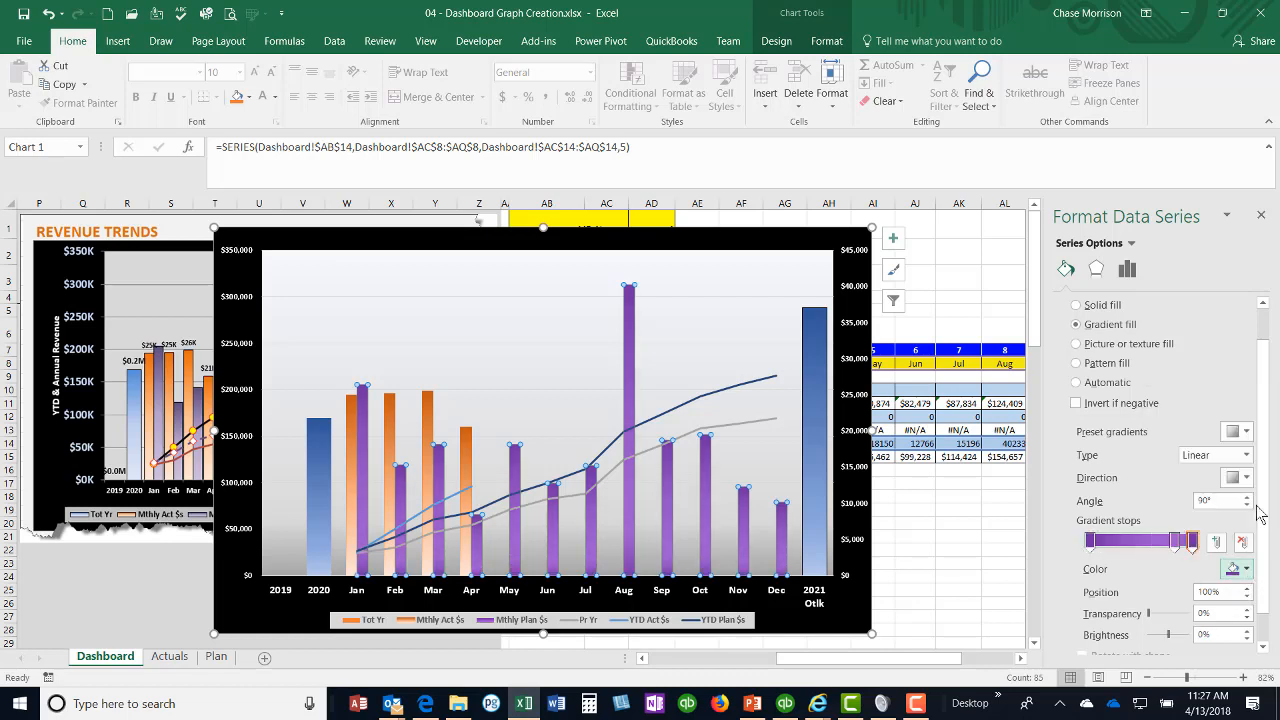
pyautogui.click(1247, 569)
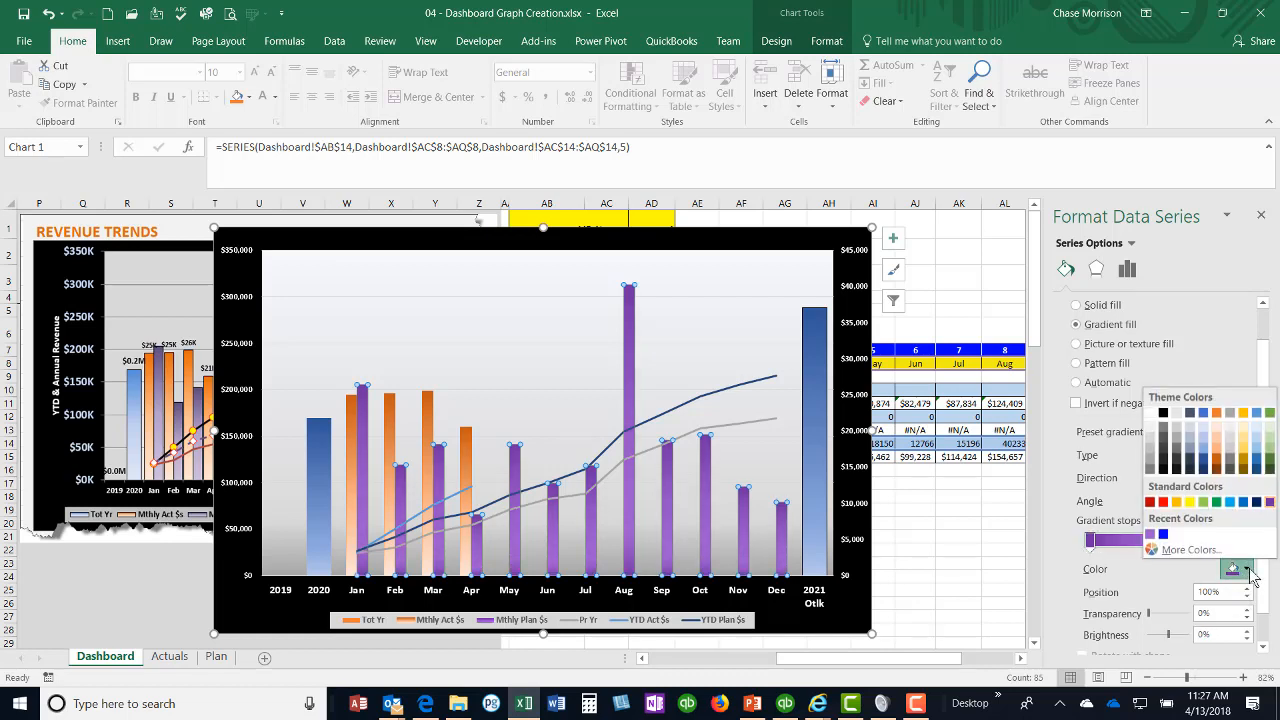
pyautogui.click(1198, 549)
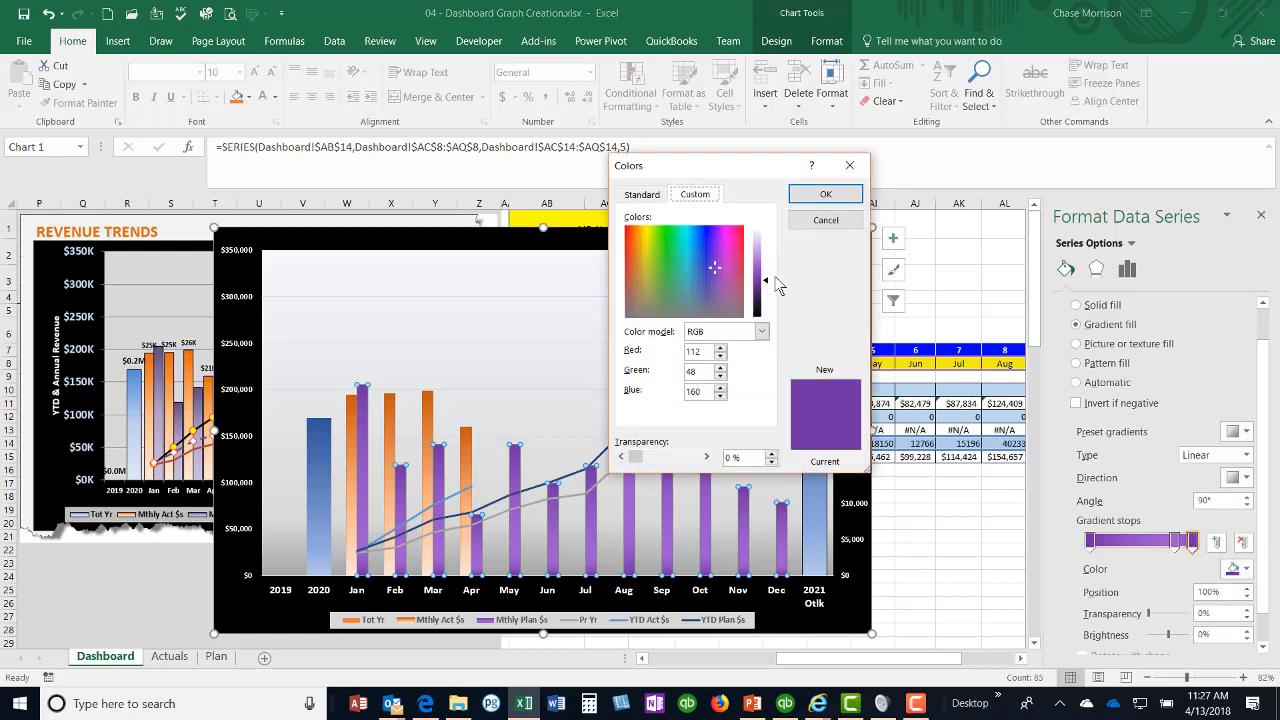
pyautogui.moveTo(766, 279); pyautogui.dragTo(769, 249)
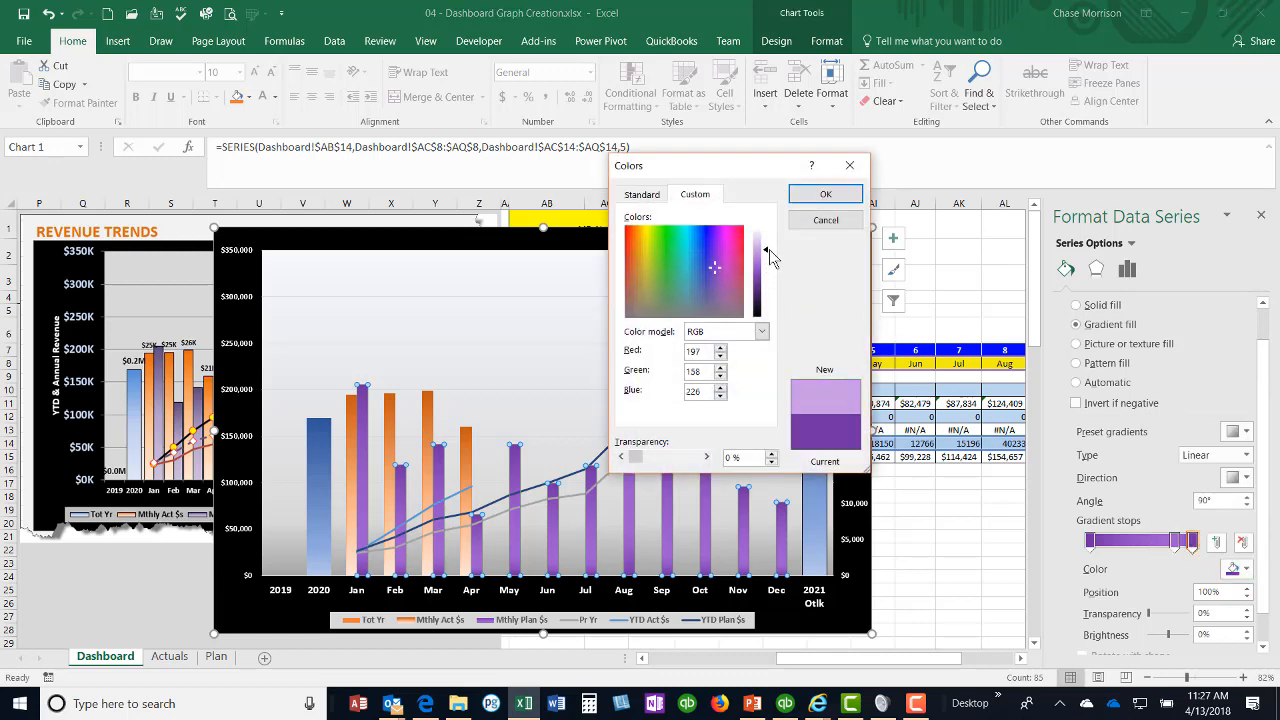
pyautogui.click(812, 195)
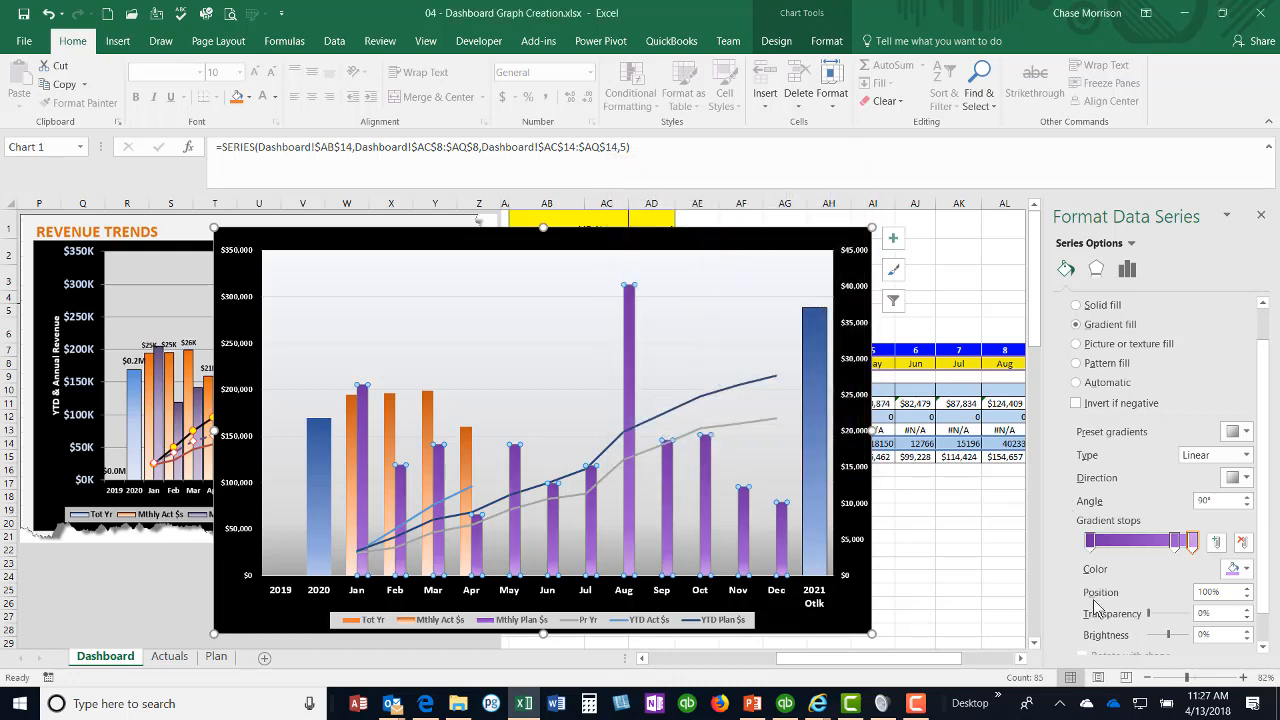
pyautogui.moveTo(1176, 543); pyautogui.dragTo(1143, 550)
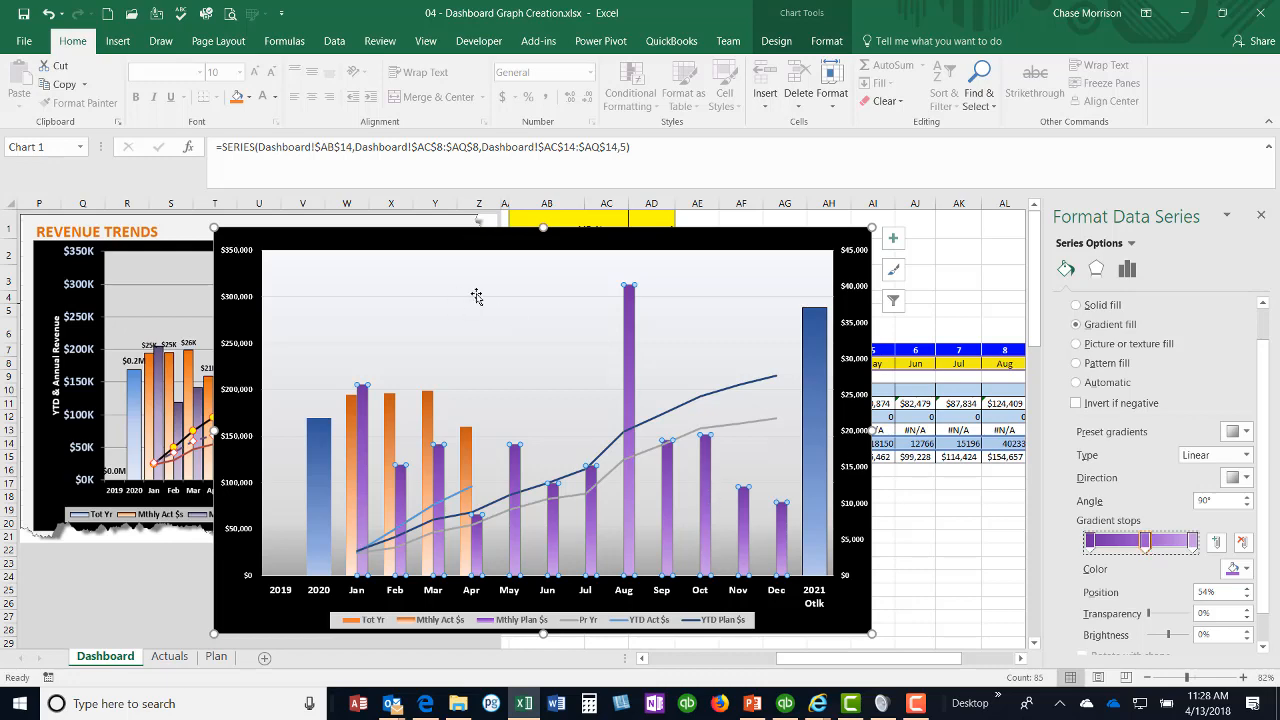
# Step: Move the new chart beside the sample Revenue Trends chart, with its edge at column Y
pyautogui.moveTo(305, 244); pyautogui.dragTo(412, 222)
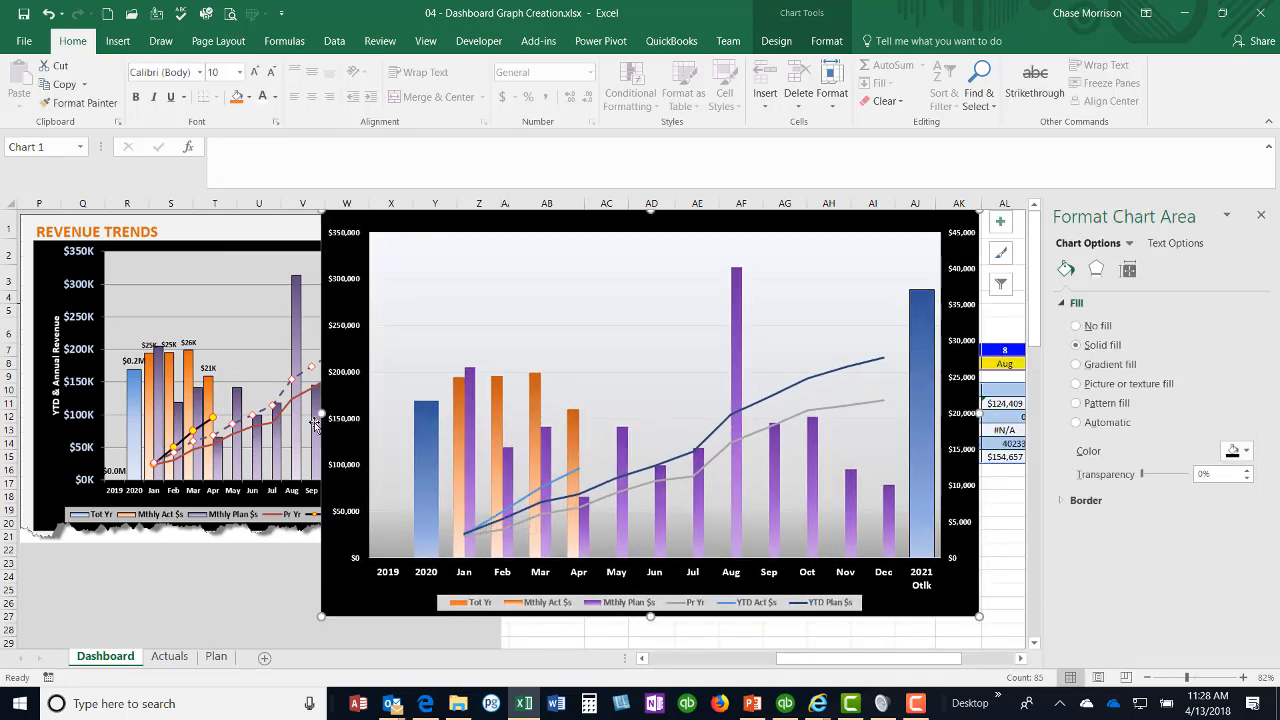
pyautogui.moveTo(445, 220); pyautogui.dragTo(541, 216)
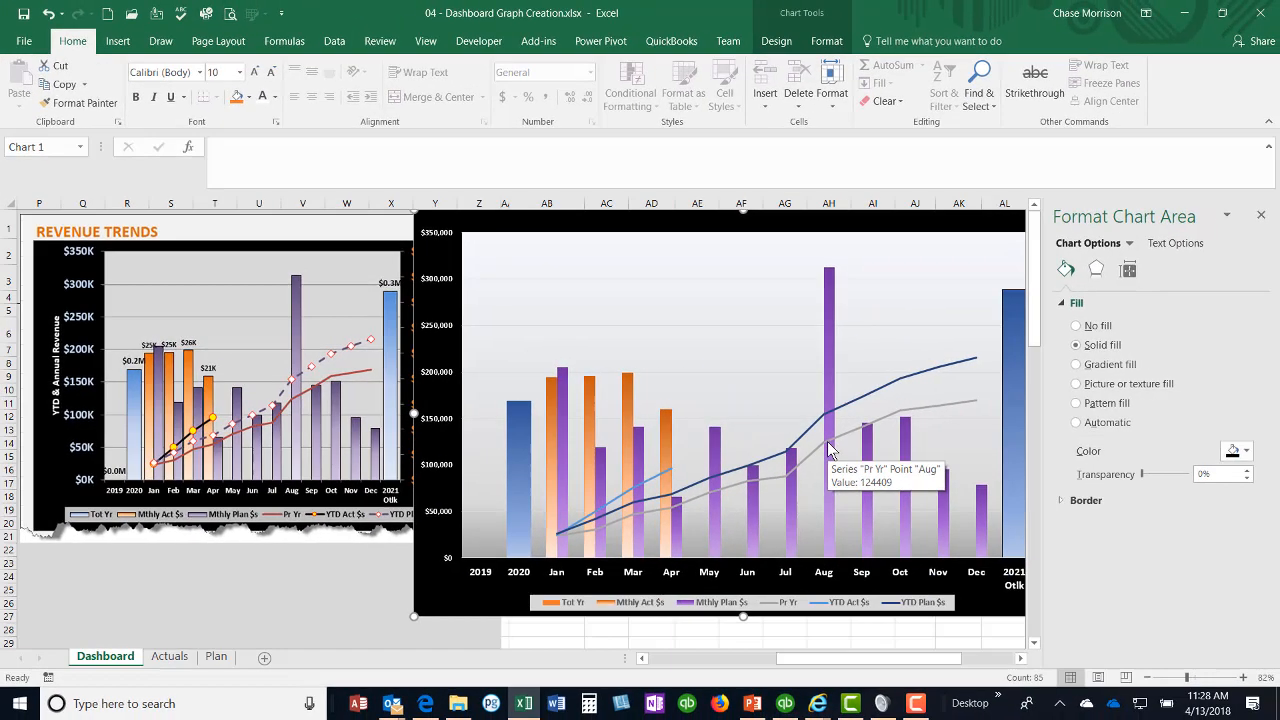
# Step: Format the Pr Yr series as a solid red line with a width of 4 pt
pyautogui.click(826, 430)
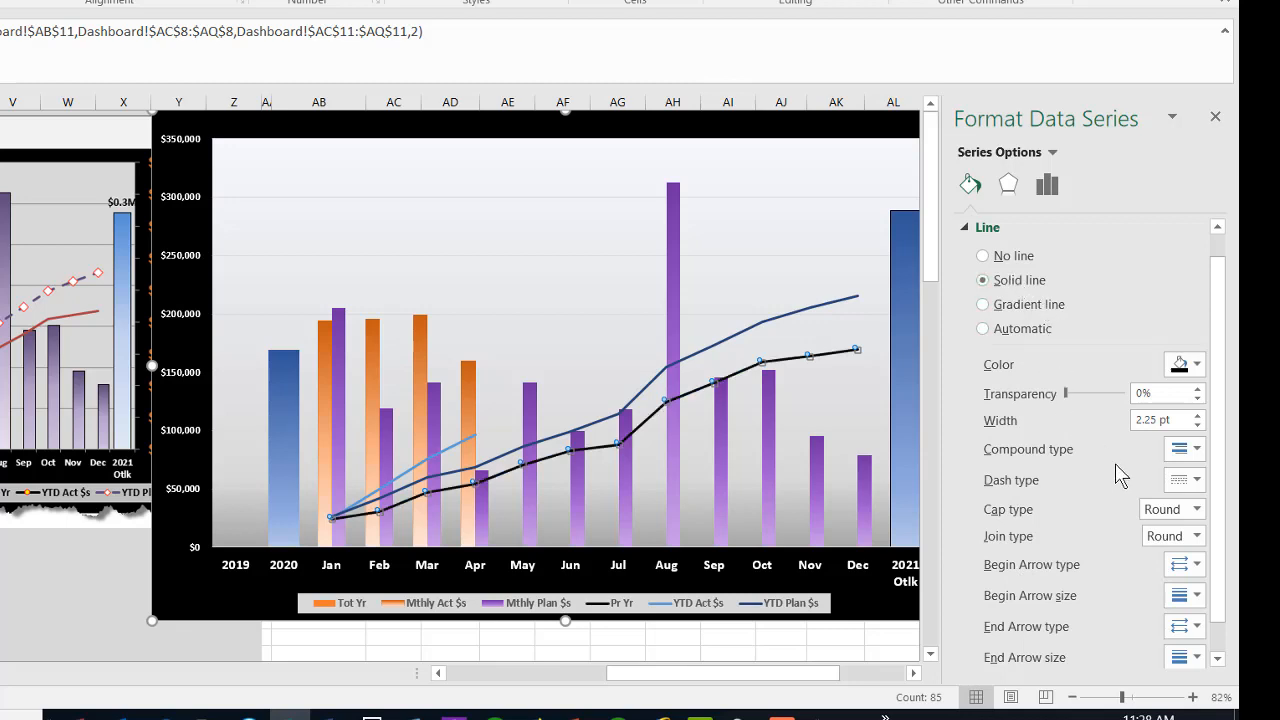
pyautogui.click(1198, 416)
pyautogui.click(1198, 416)
pyautogui.click(1198, 416)
pyautogui.click(1199, 416)
pyautogui.click(1199, 416)
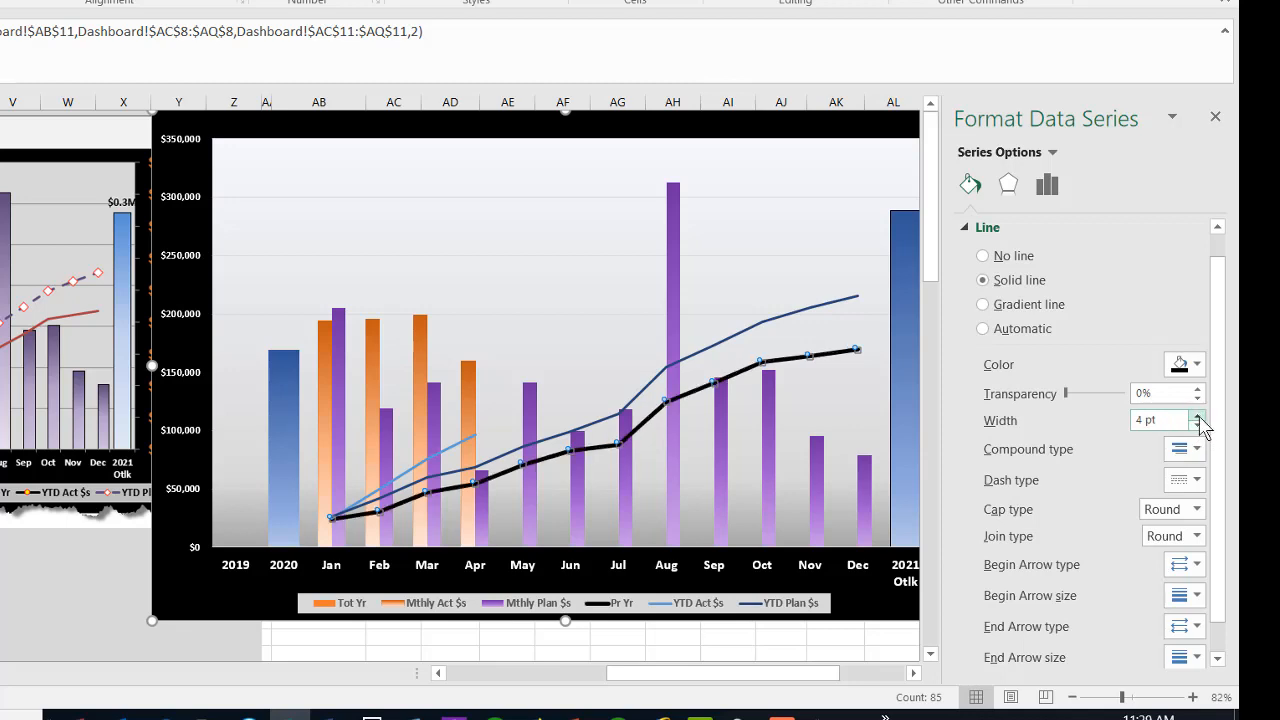
pyautogui.click(826, 407)
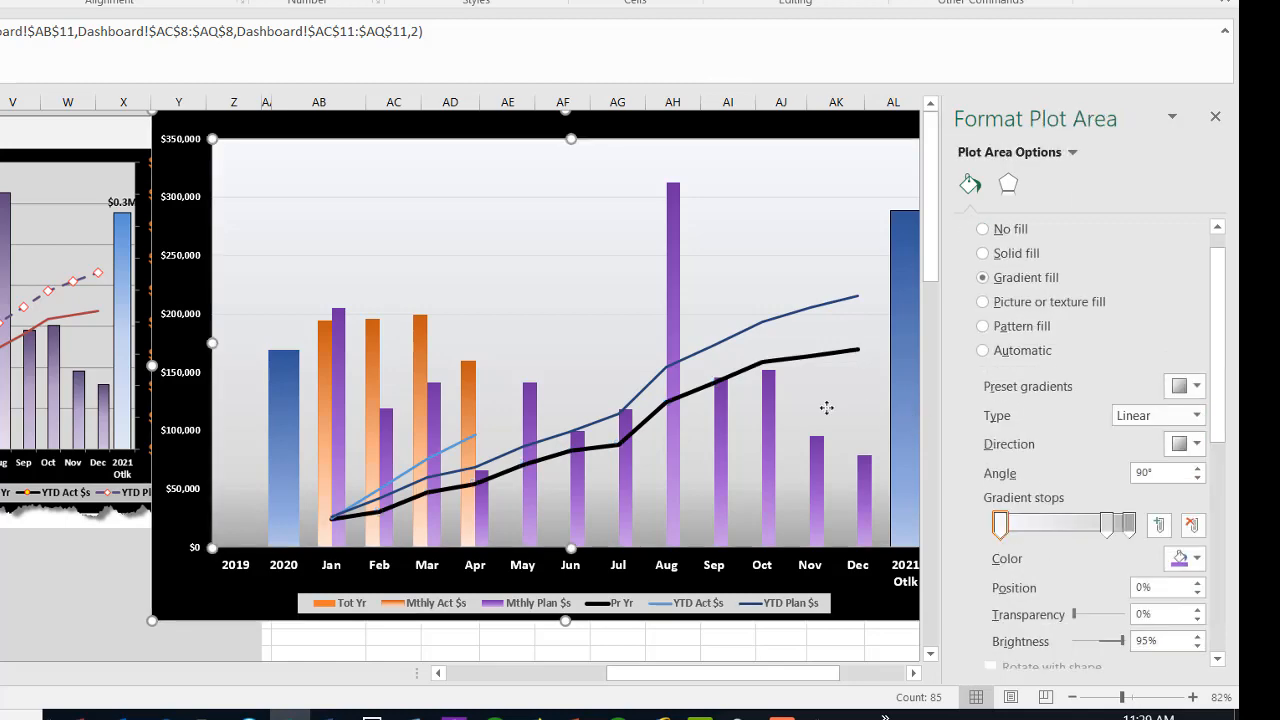
pyautogui.click(829, 357)
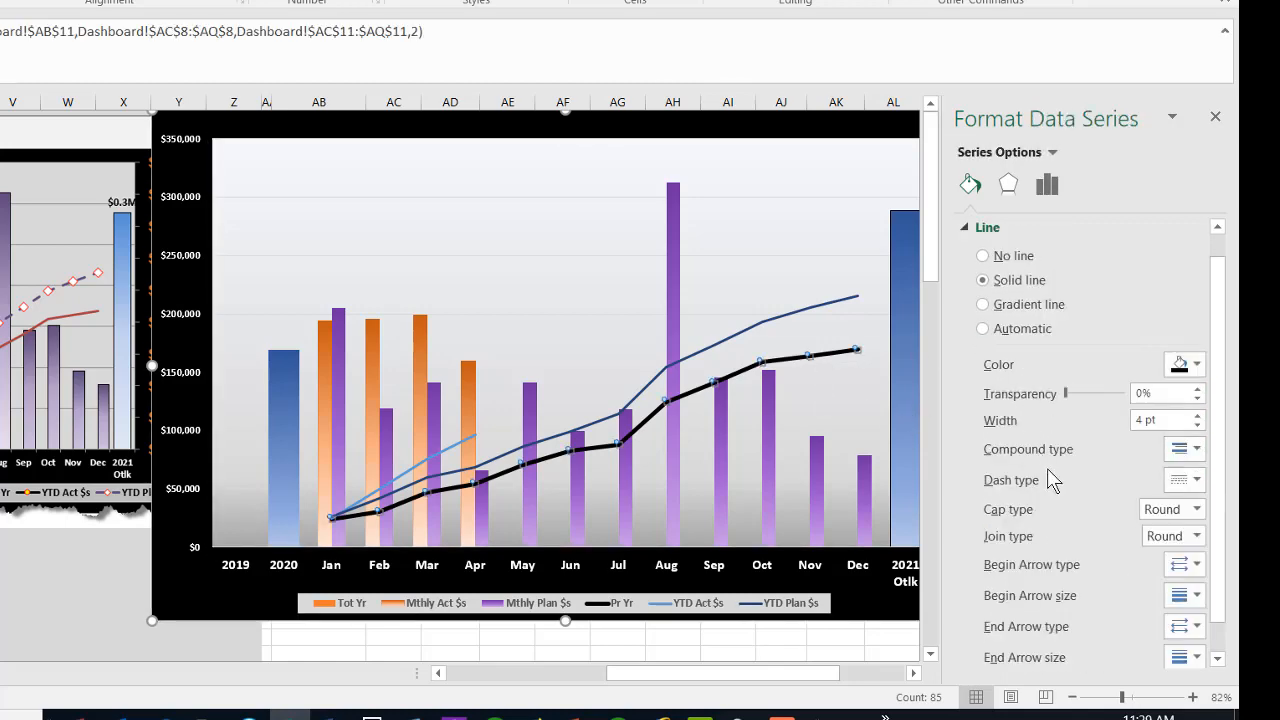
pyautogui.click(1076, 523)
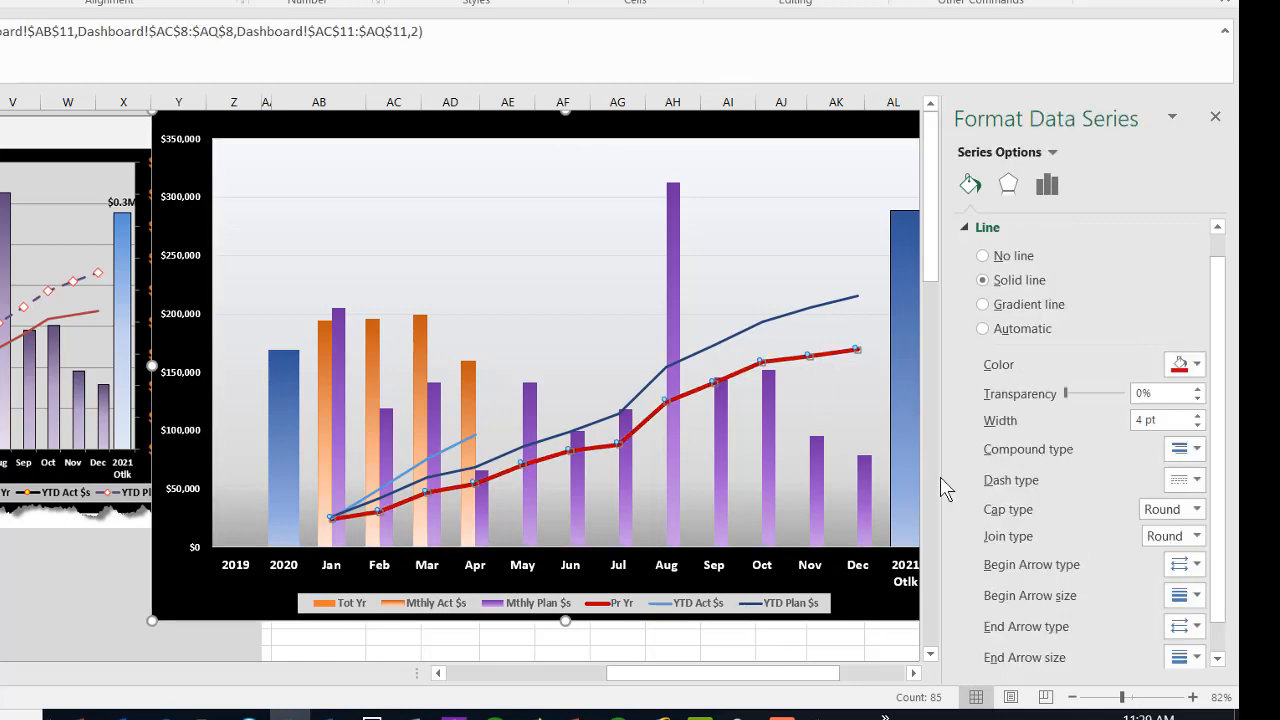
# Step: Format the YTD Plan $s series as a solid purple line, 4 pt wide, with a dashed dash type
pyautogui.click(764, 321)
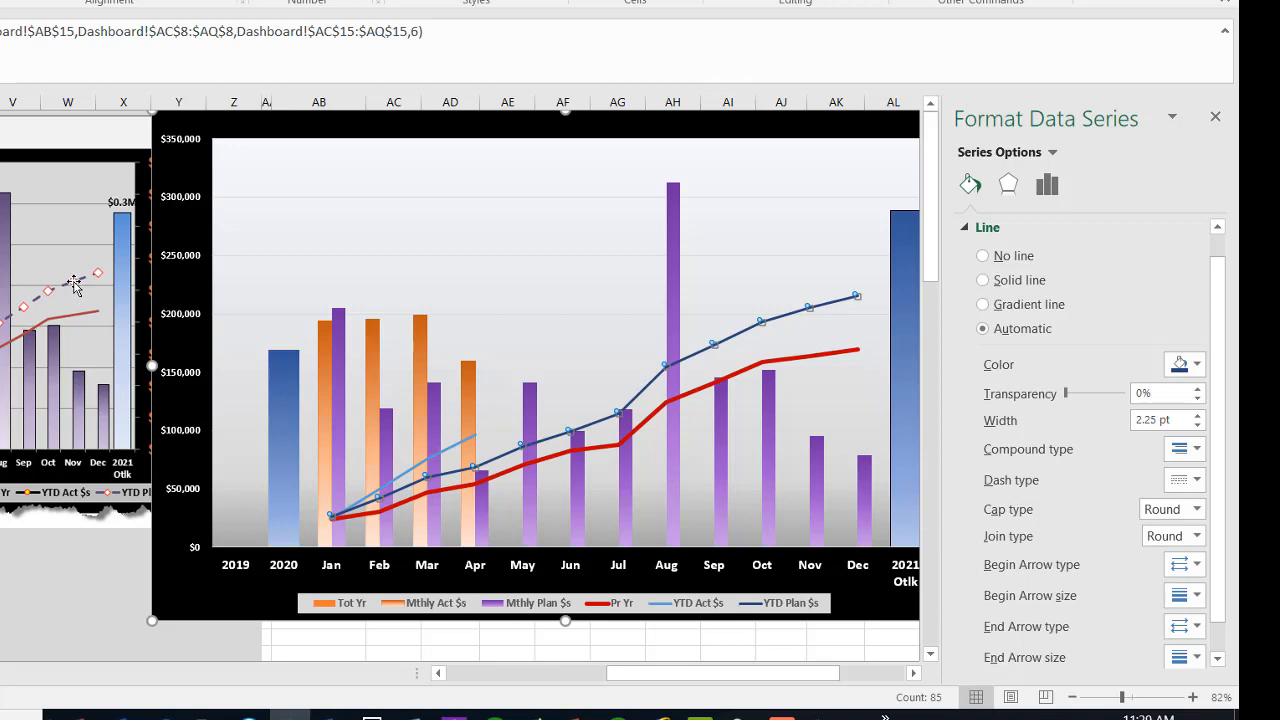
pyautogui.click(1019, 286)
pyautogui.click(1198, 366)
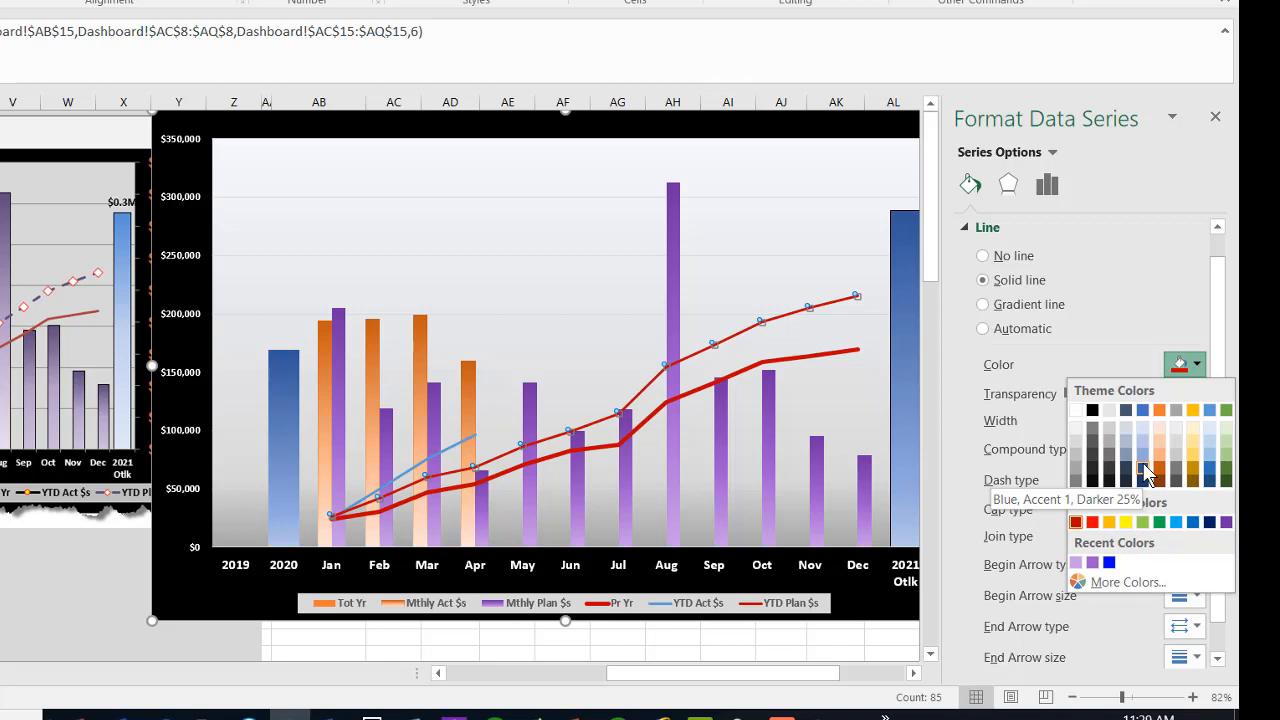
pyautogui.click(1225, 522)
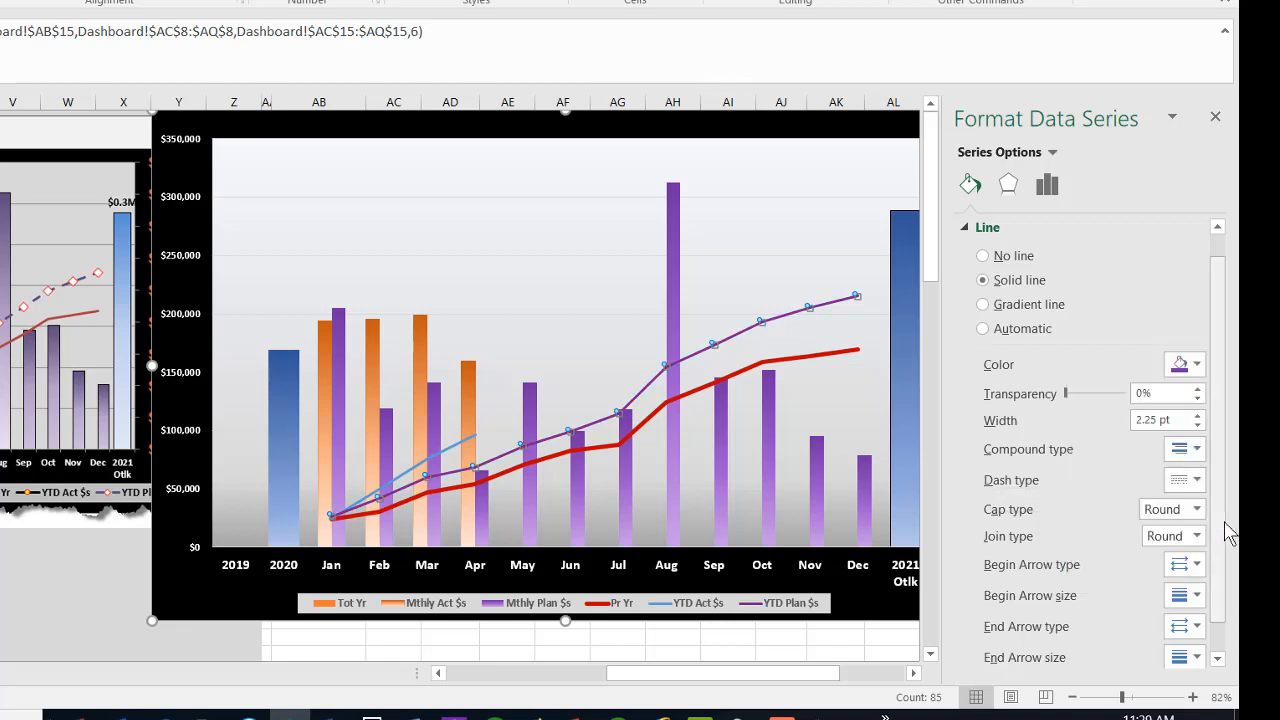
pyautogui.click(1198, 417)
pyautogui.click(1198, 417)
pyautogui.click(1198, 417)
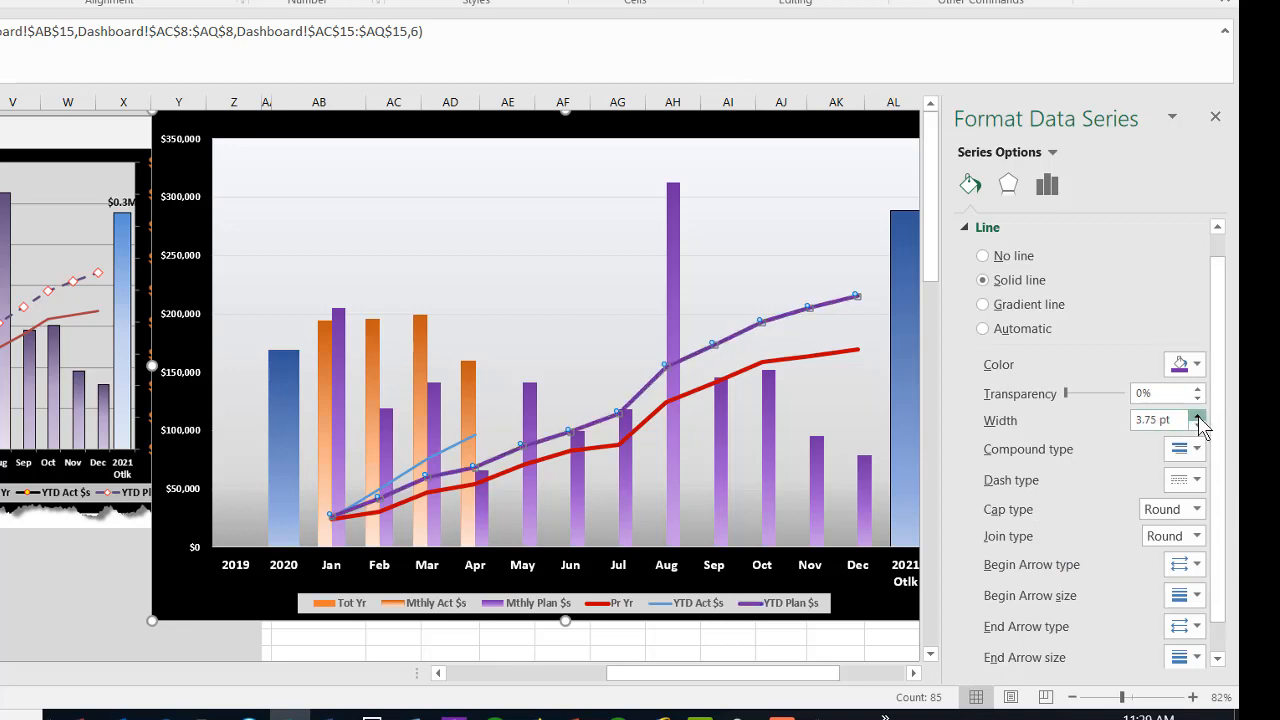
pyautogui.click(1198, 417)
pyautogui.click(1196, 481)
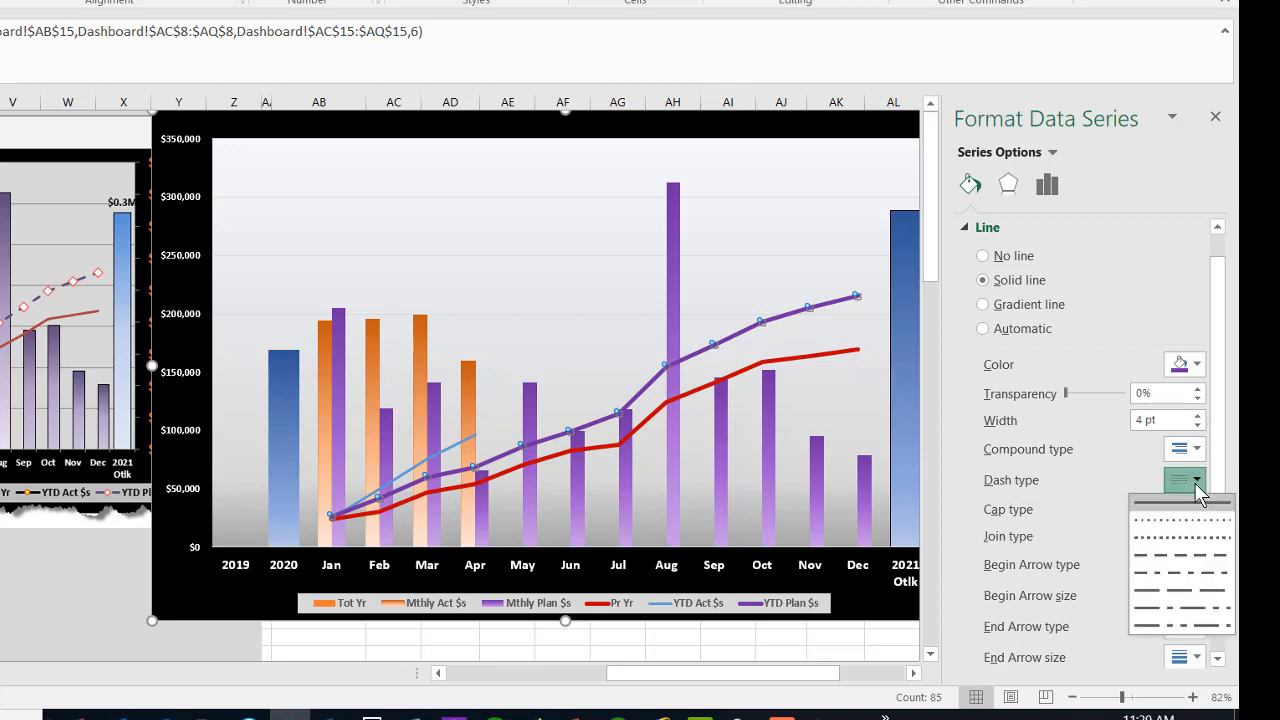
pyautogui.click(1181, 555)
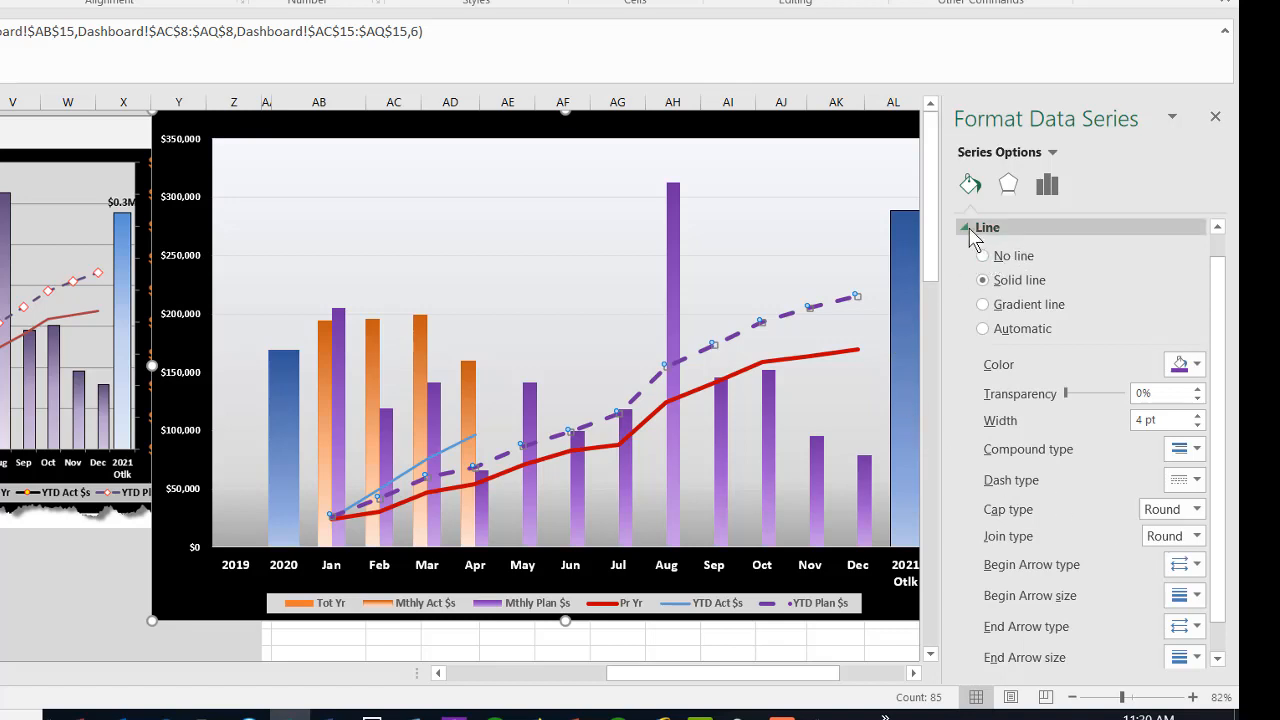
# Step: Give the YTD Plan $s markers a solid light gold fill and a solid red border
pyautogui.click(970, 229)
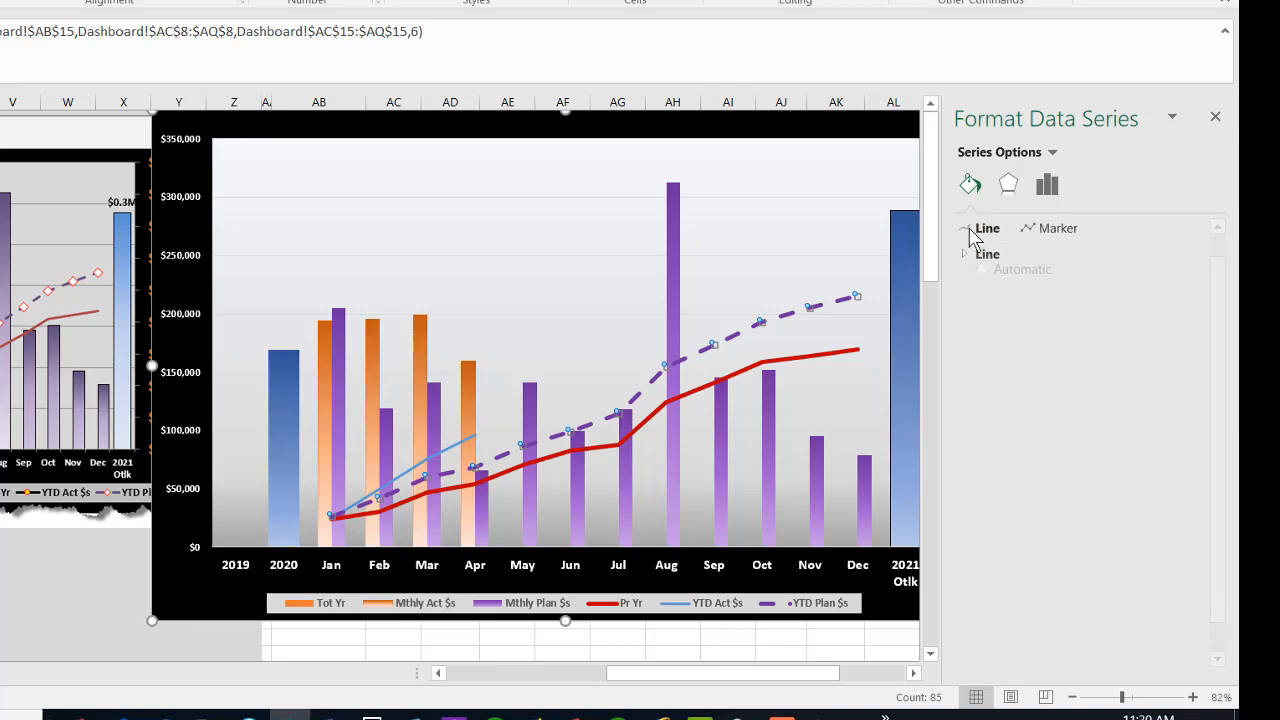
pyautogui.click(1058, 238)
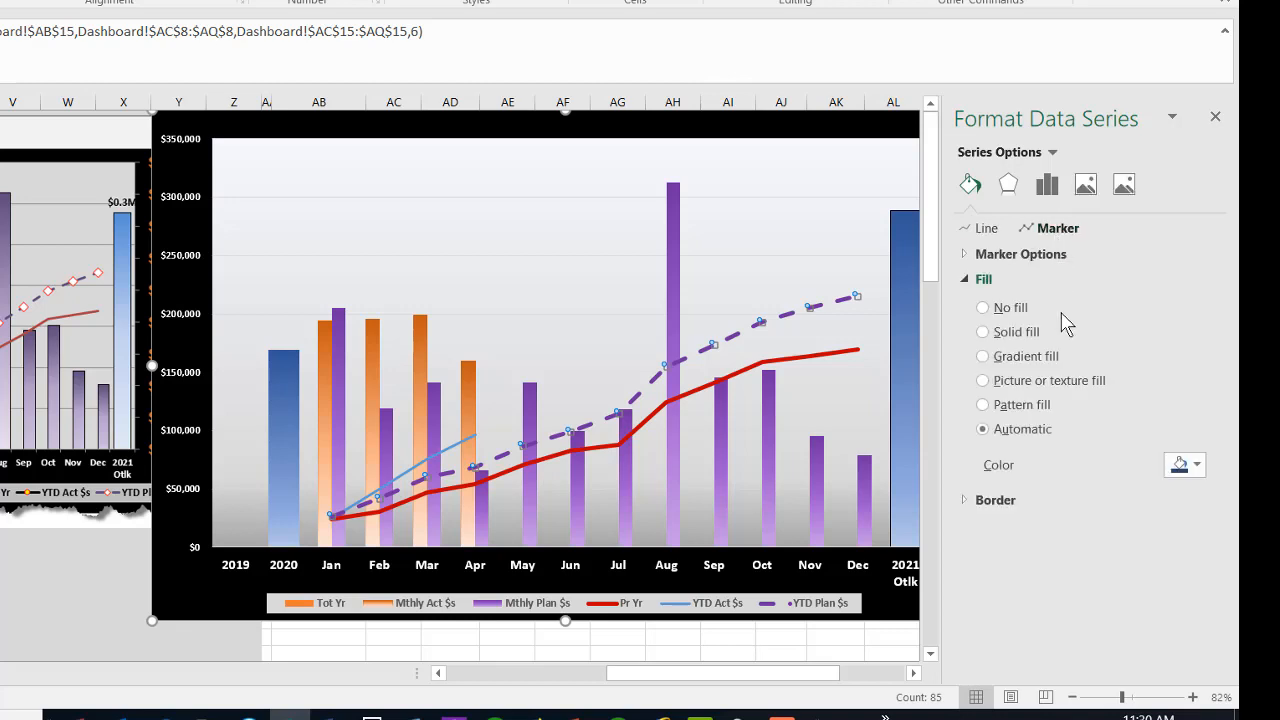
pyautogui.click(983, 333)
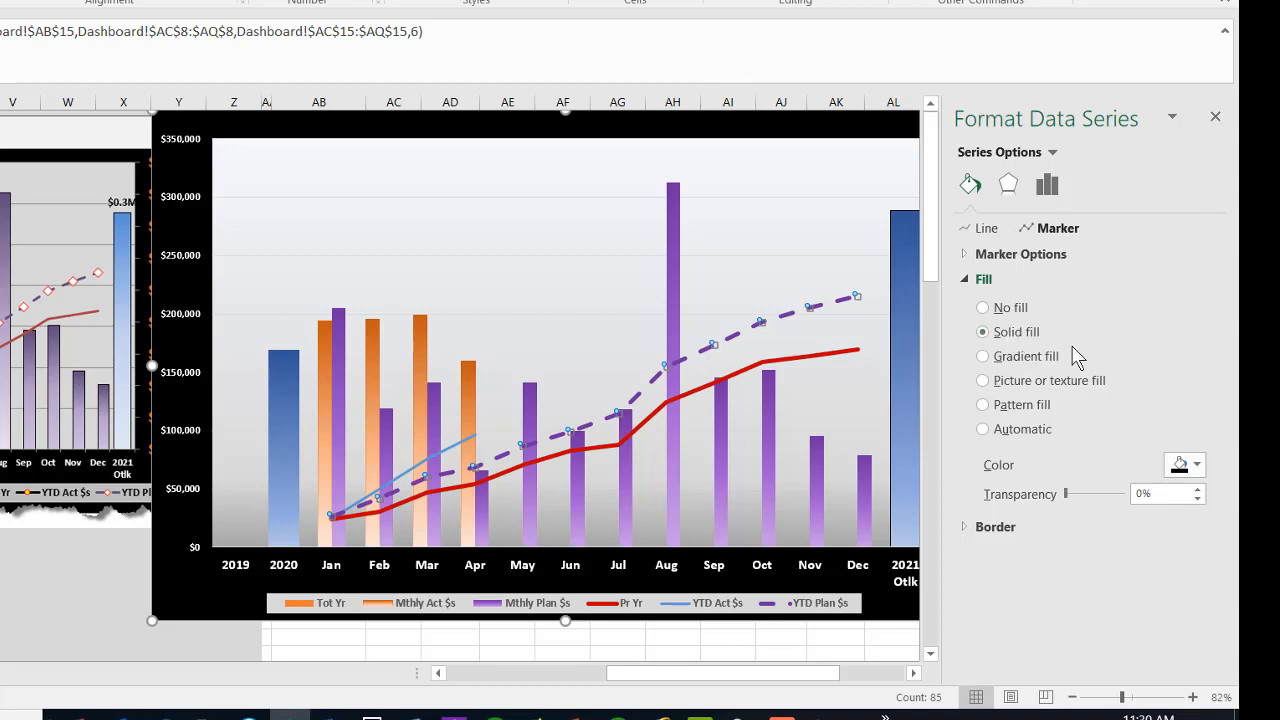
pyautogui.click(1195, 466)
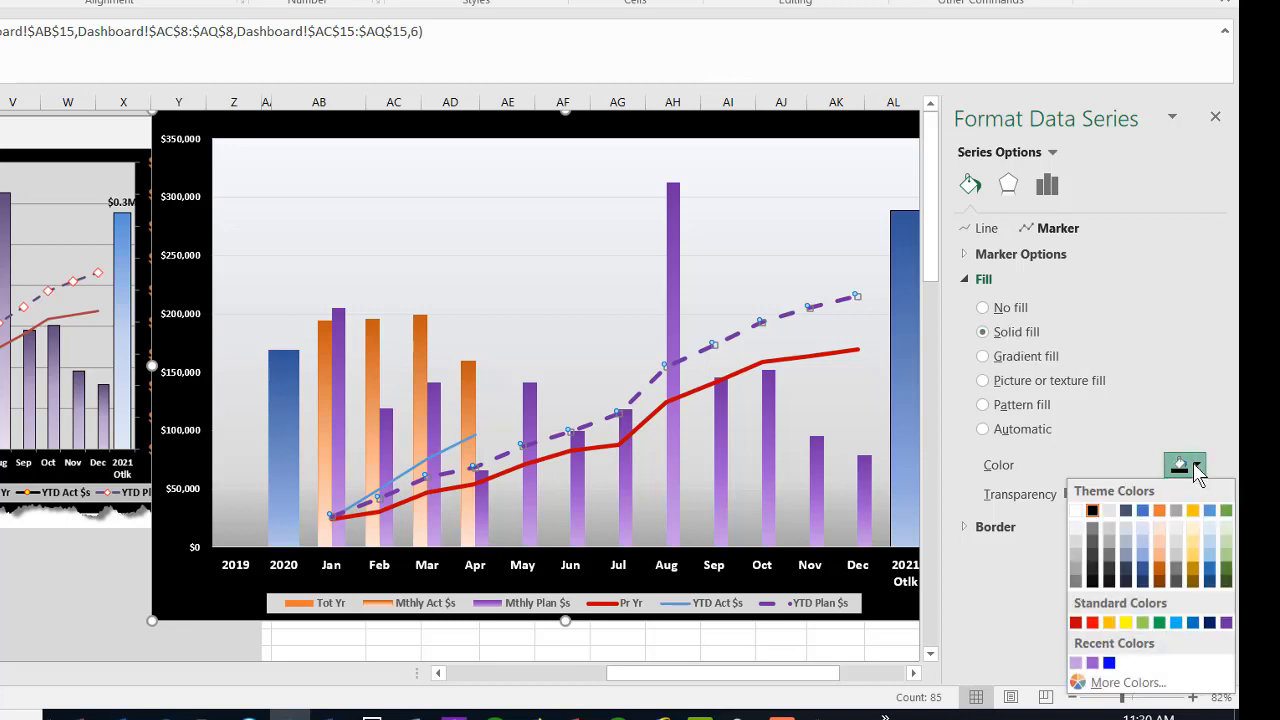
pyautogui.click(1194, 548)
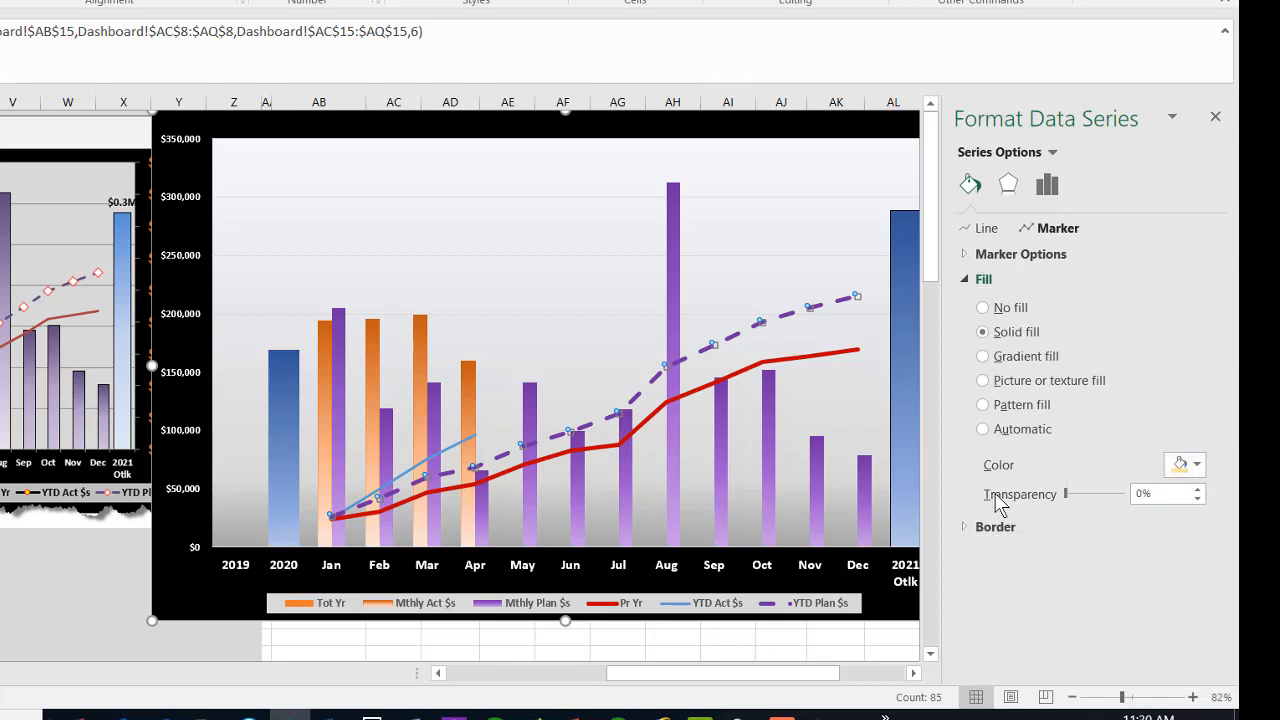
pyautogui.click(990, 526)
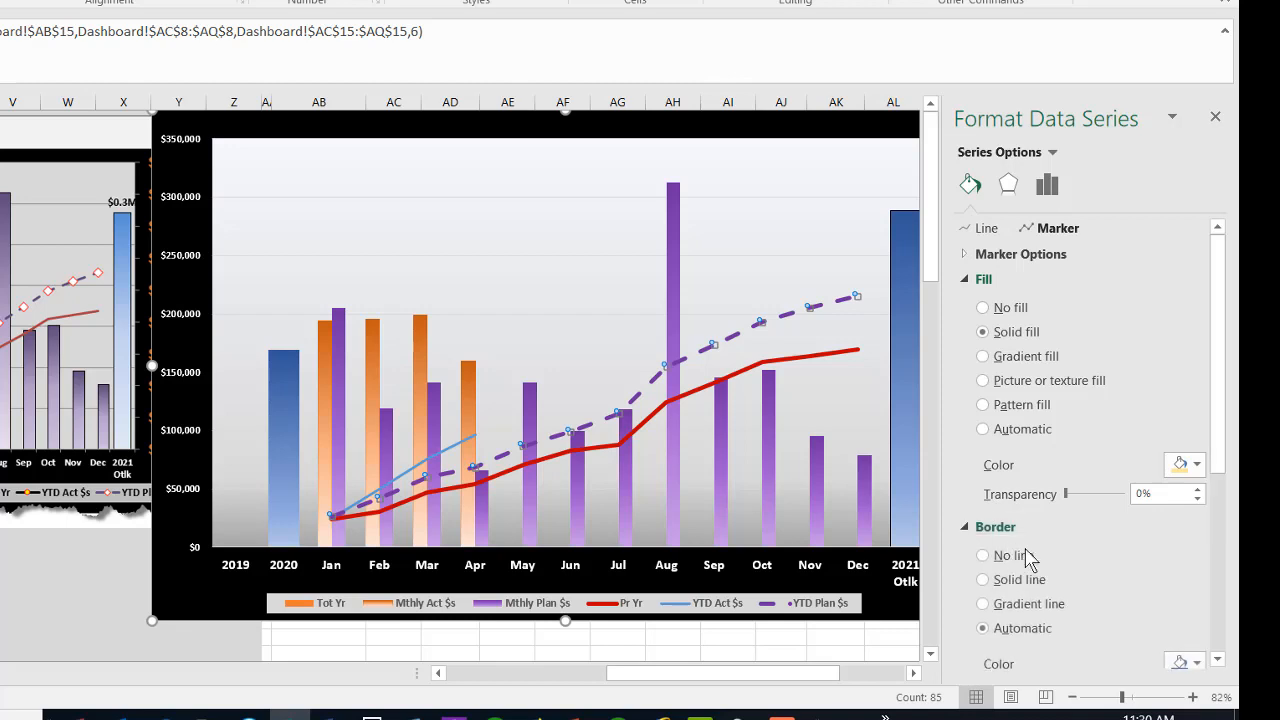
pyautogui.scroll(-1, 1074, 561)
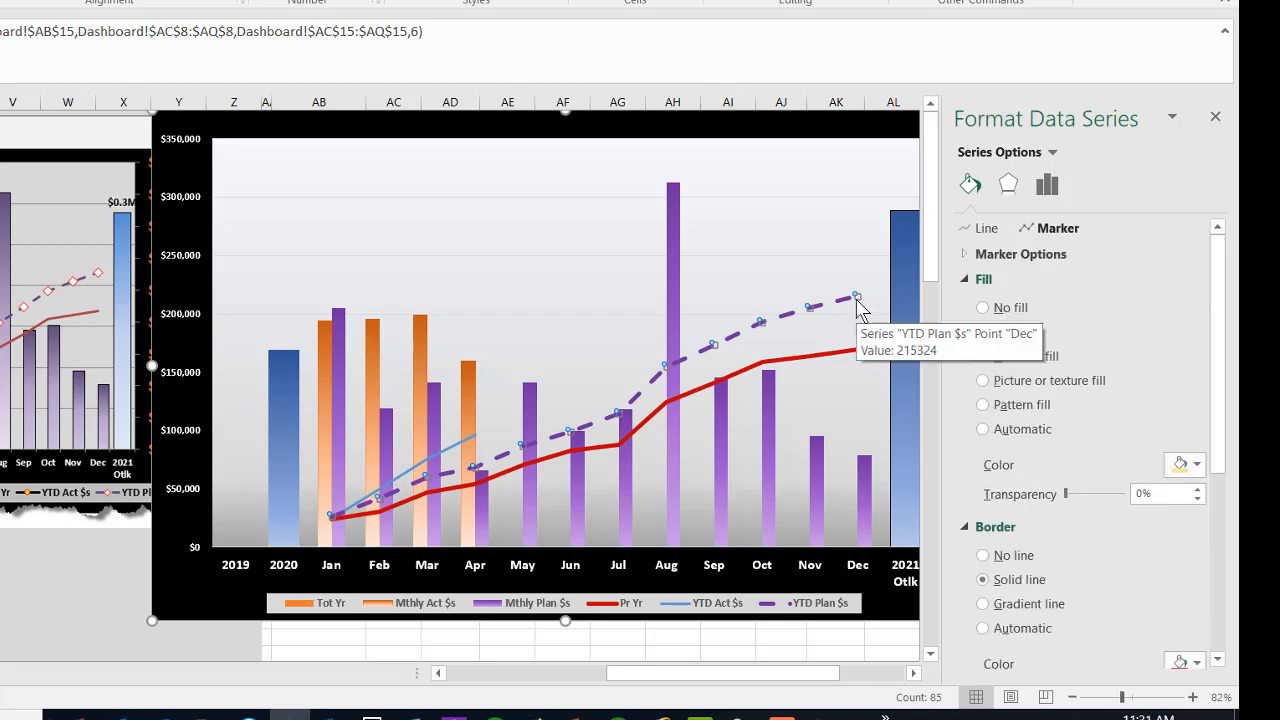
# Step: Set the YTD Plan $s series to built-in diamond markers with a size of 10
pyautogui.click(965, 254)
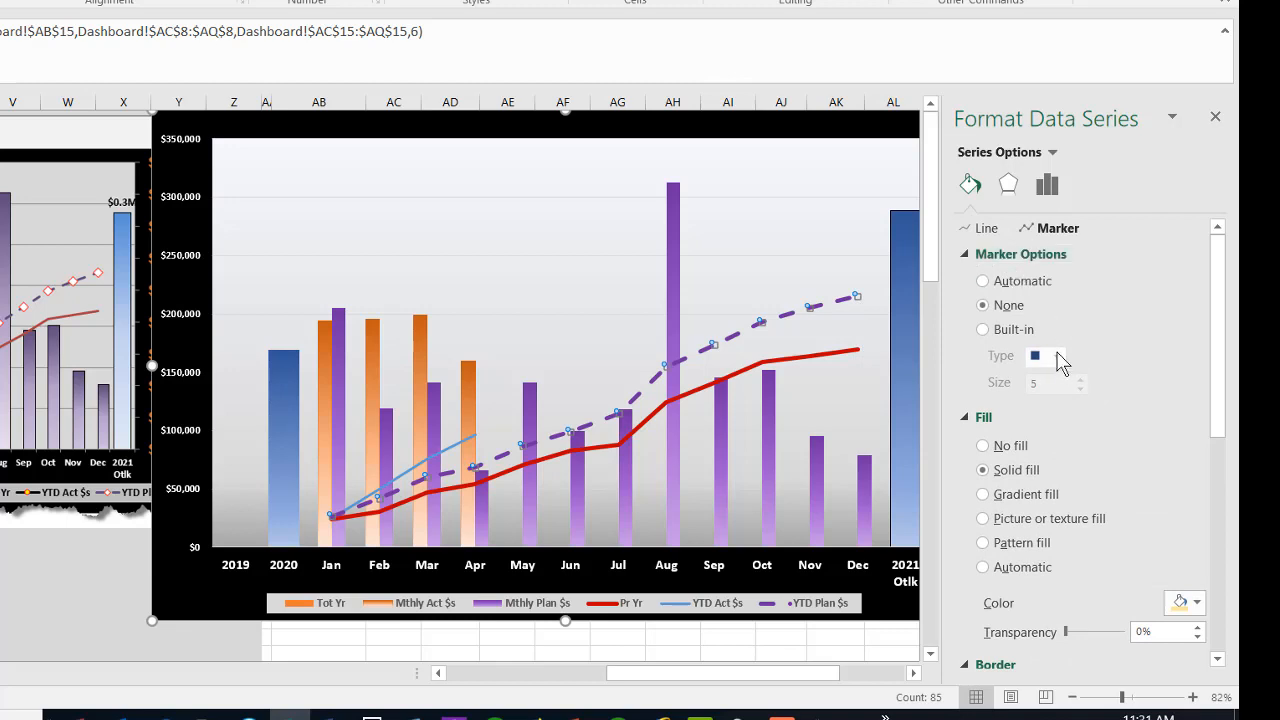
pyautogui.click(985, 331)
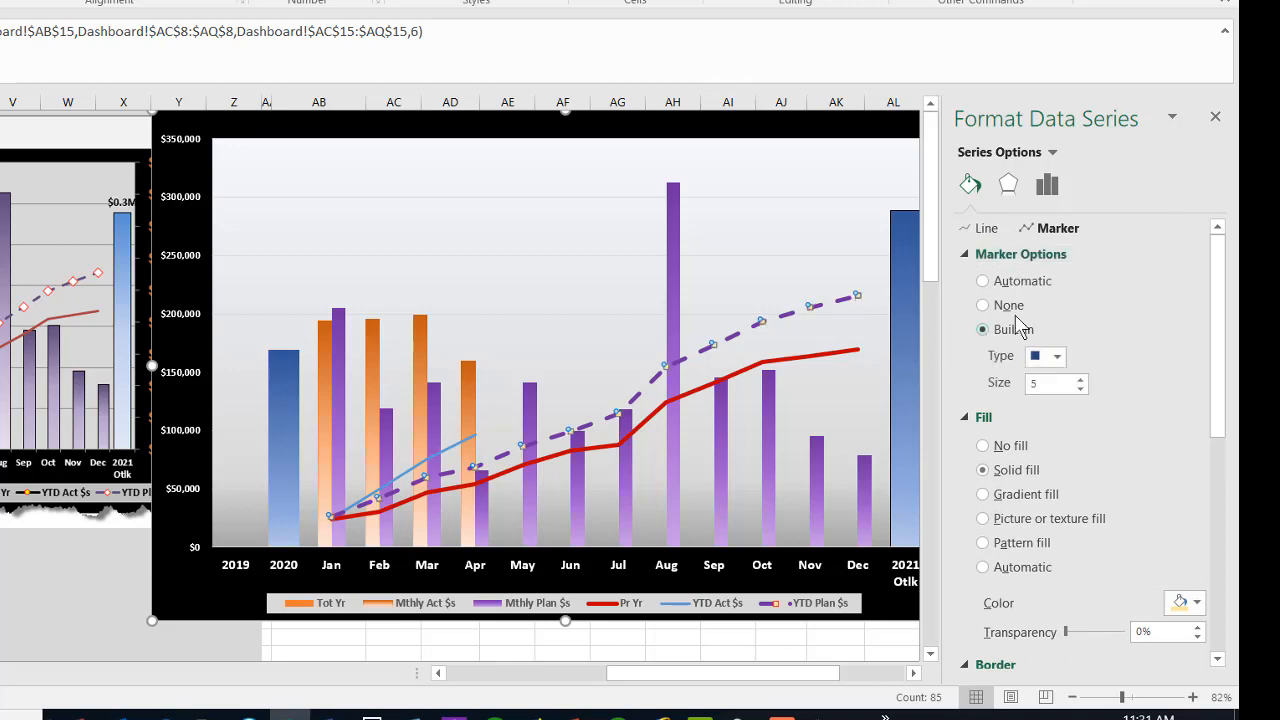
pyautogui.click(1058, 357)
pyautogui.click(1042, 399)
pyautogui.click(1080, 379)
pyautogui.click(1080, 379)
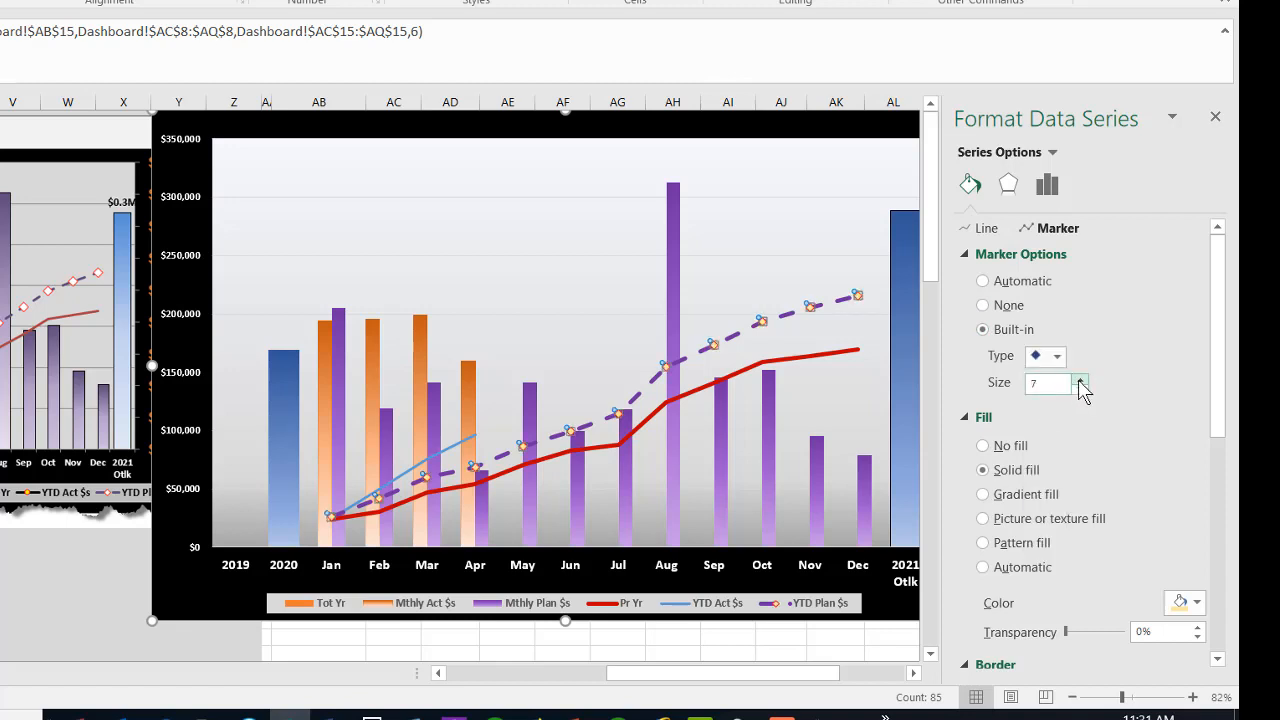
pyautogui.click(1080, 380)
pyautogui.click(1080, 380)
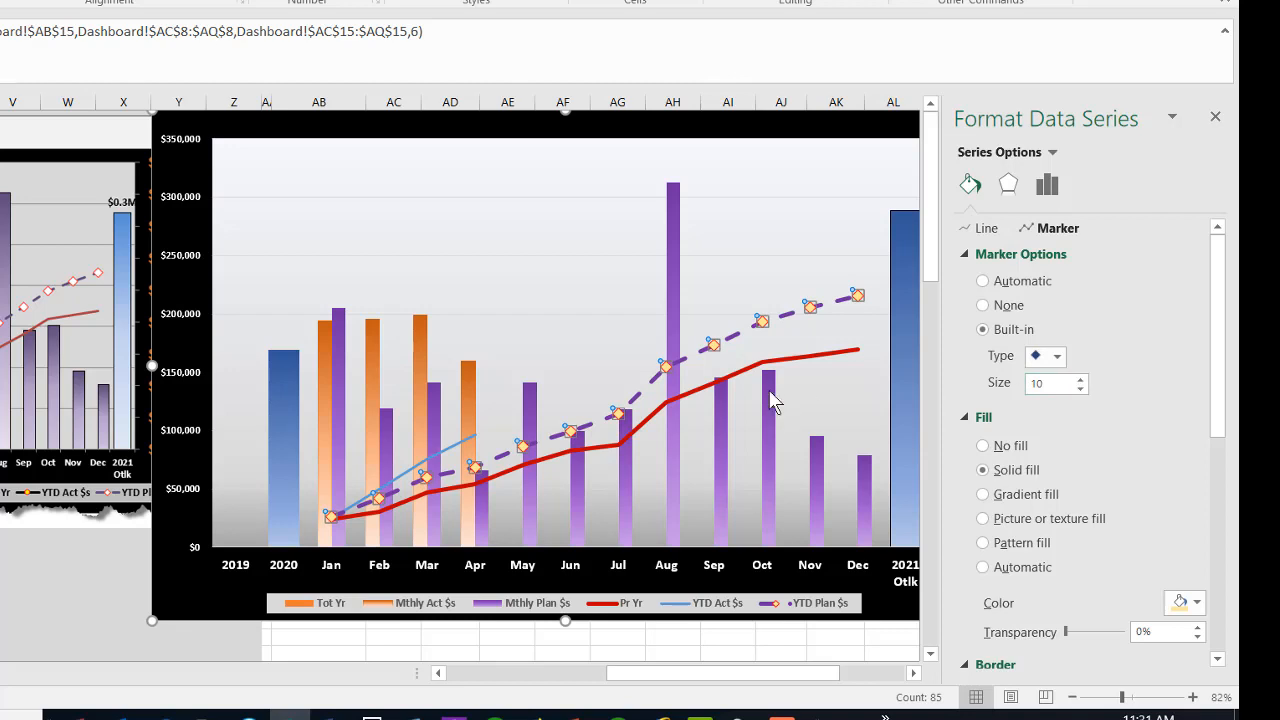
pyautogui.click(831, 337)
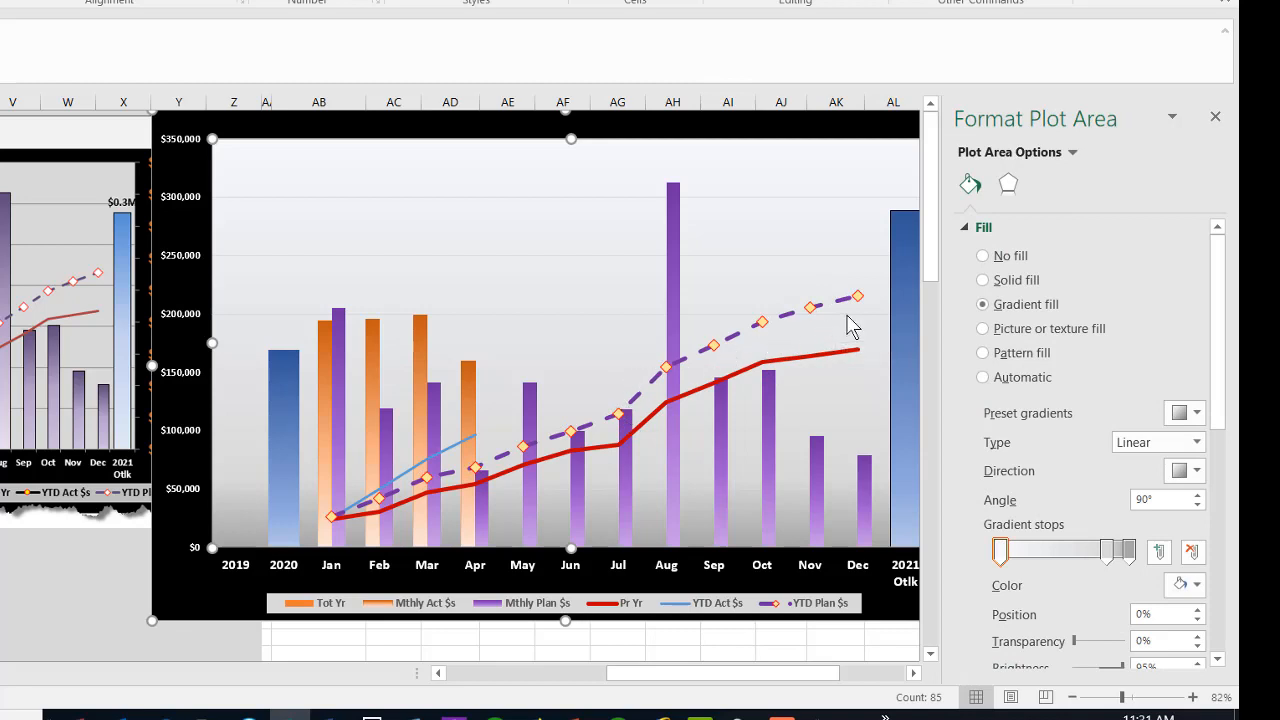
# Step: Format the YTD Act $s series as a solid black line with a width of 4 pt
pyautogui.click(465, 441)
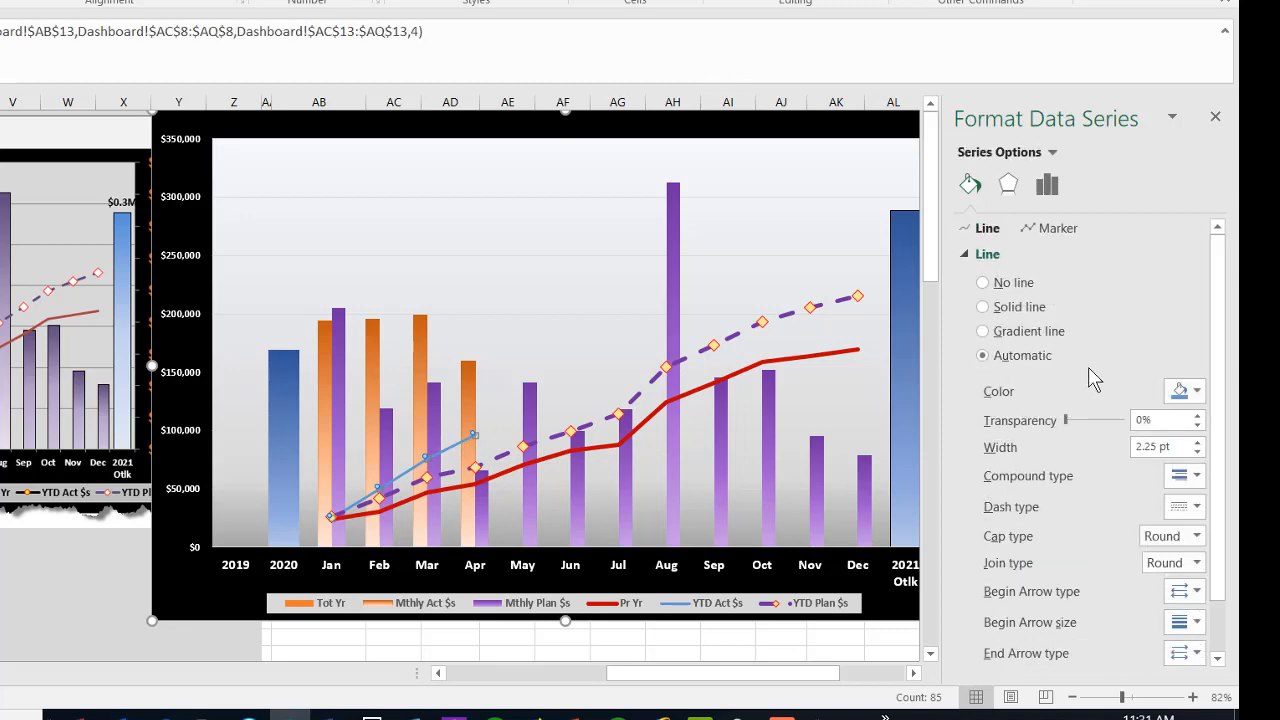
pyautogui.click(1034, 309)
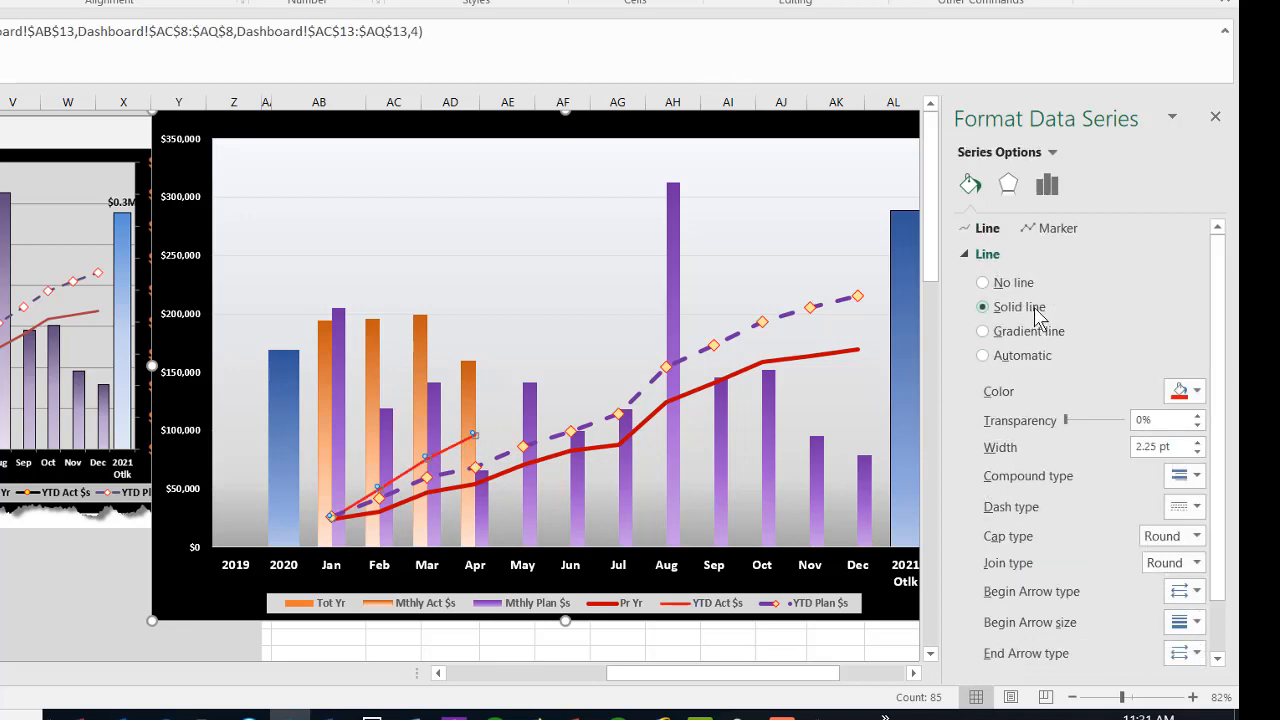
pyautogui.click(1197, 392)
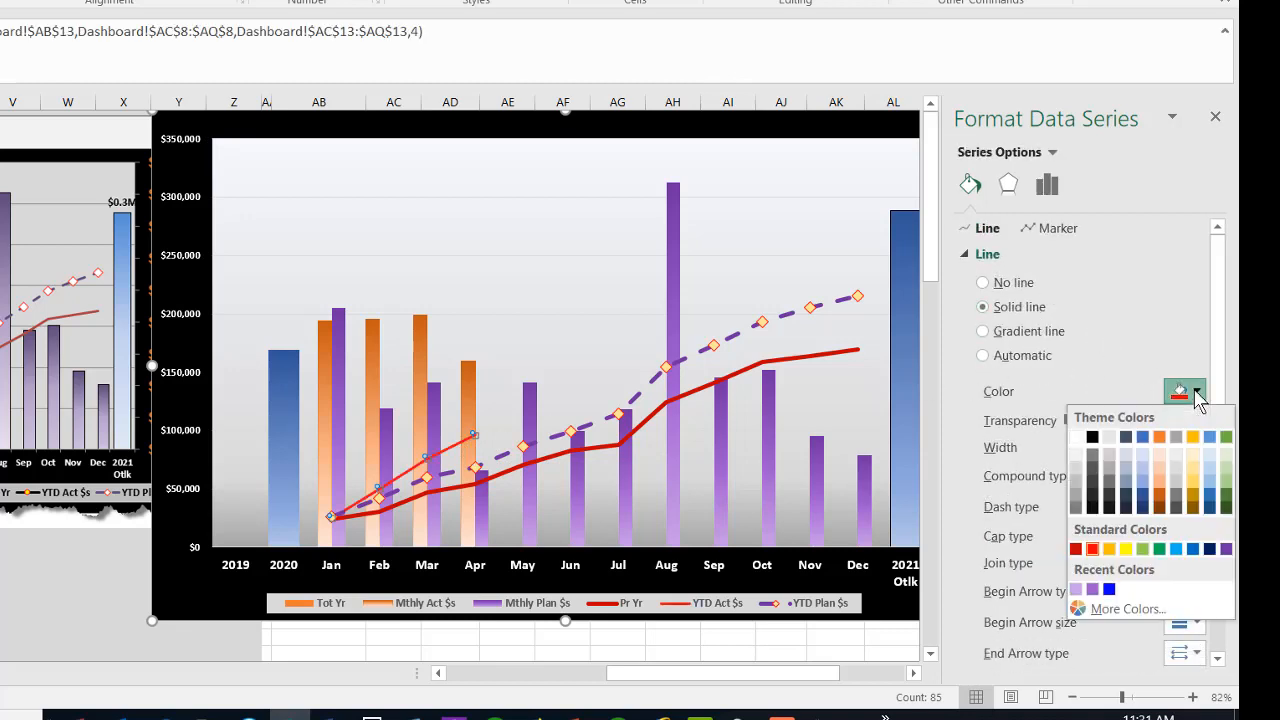
pyautogui.click(1093, 443)
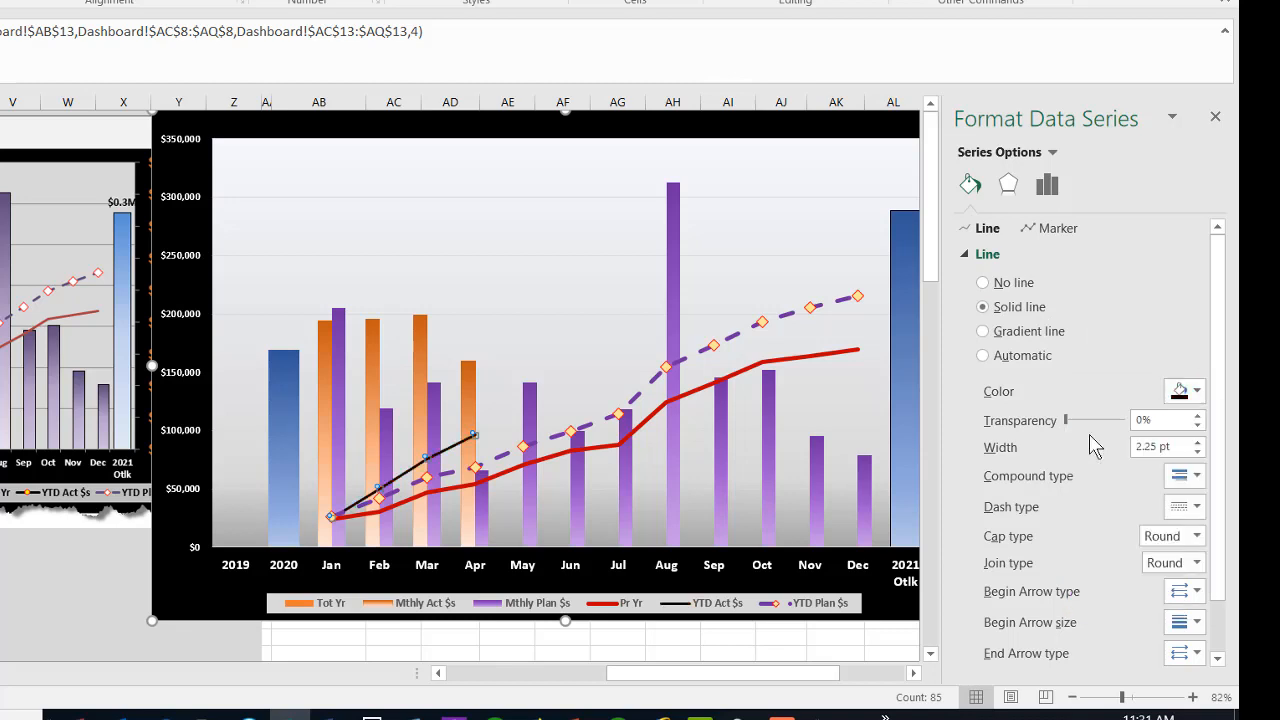
pyautogui.click(1199, 443)
pyautogui.click(1198, 442)
pyautogui.click(1198, 442)
pyautogui.click(1198, 442)
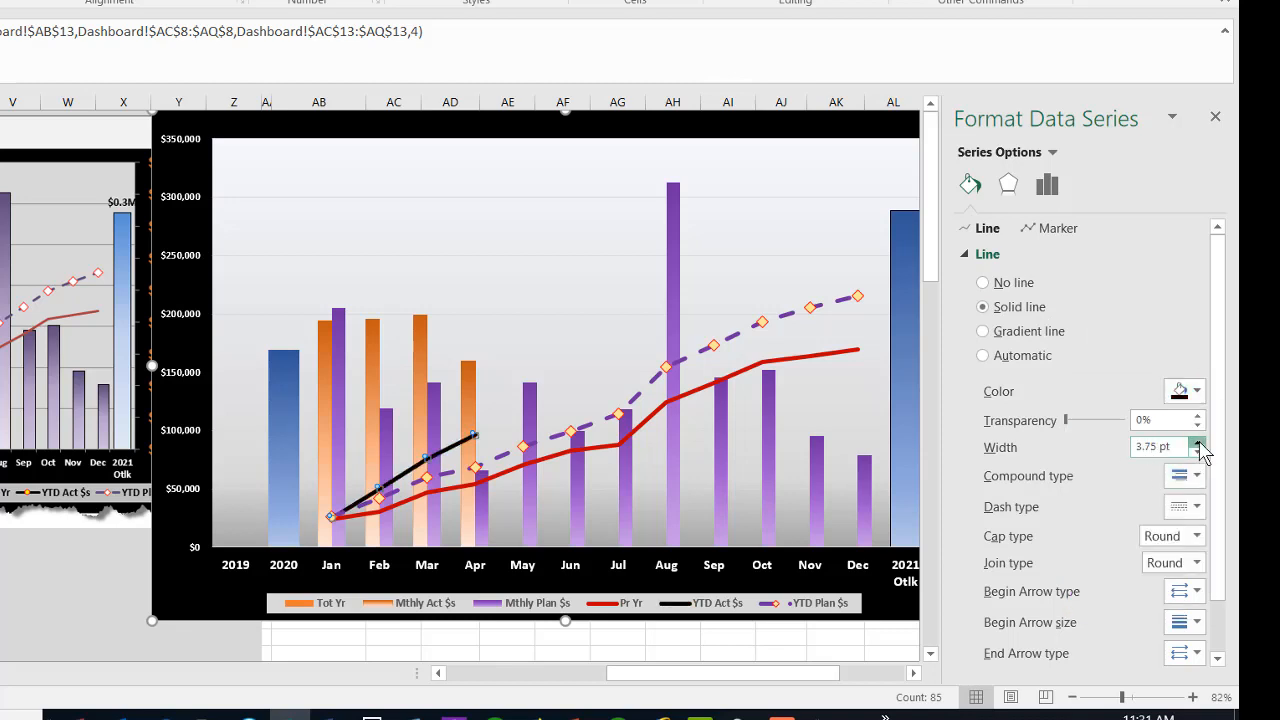
pyautogui.click(1198, 442)
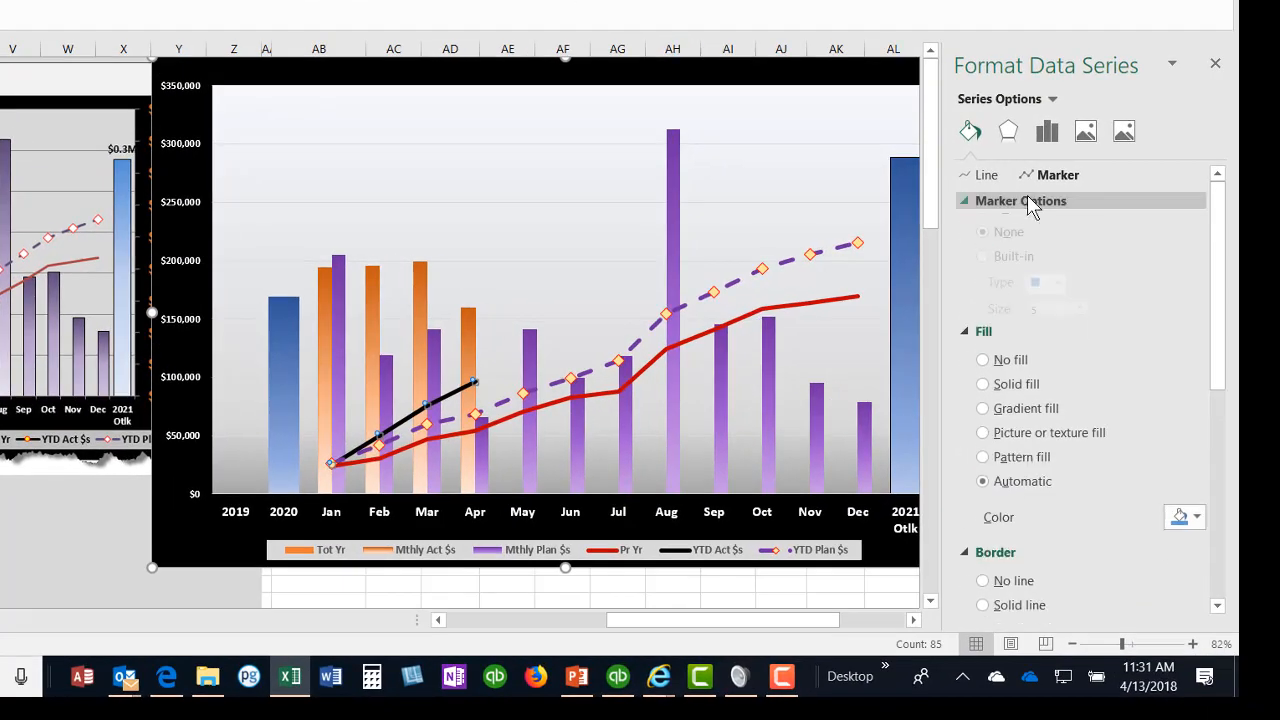
# Step: Set the YTD Act $s series to built-in circle markers with a size of 8
pyautogui.click(1032, 201)
pyautogui.click(1013, 277)
pyautogui.click(1058, 302)
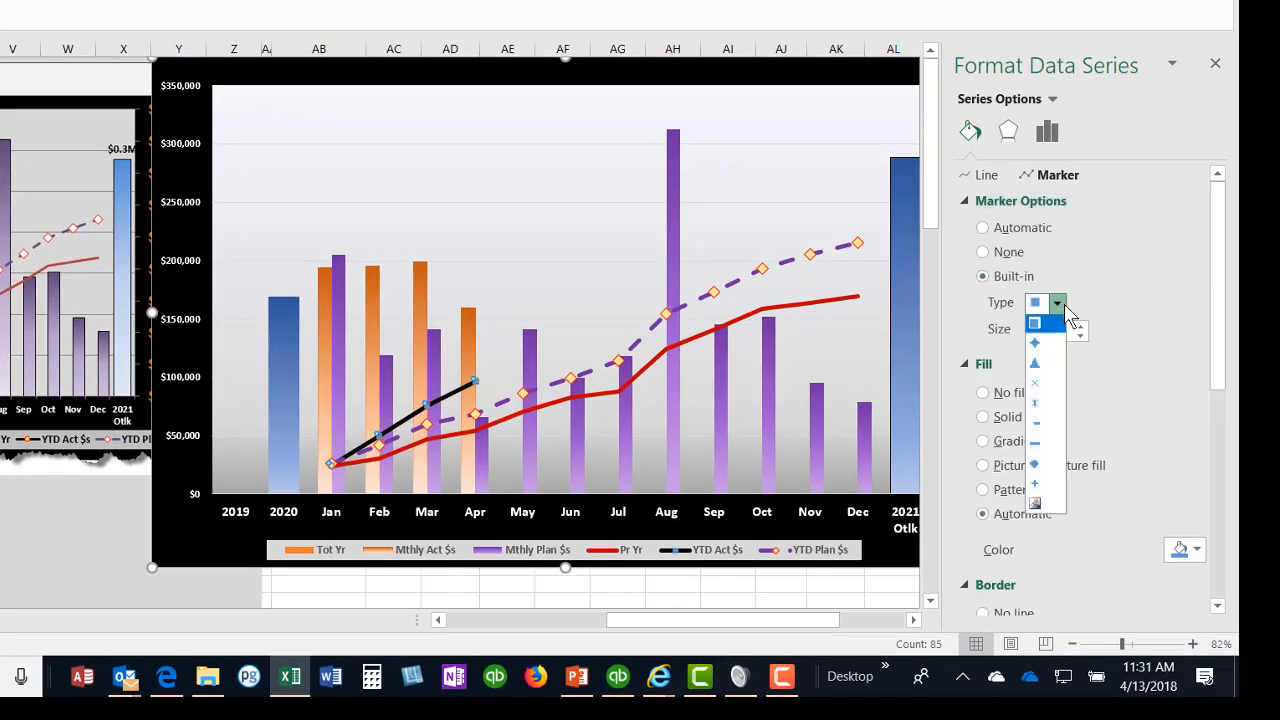
pyautogui.click(1057, 466)
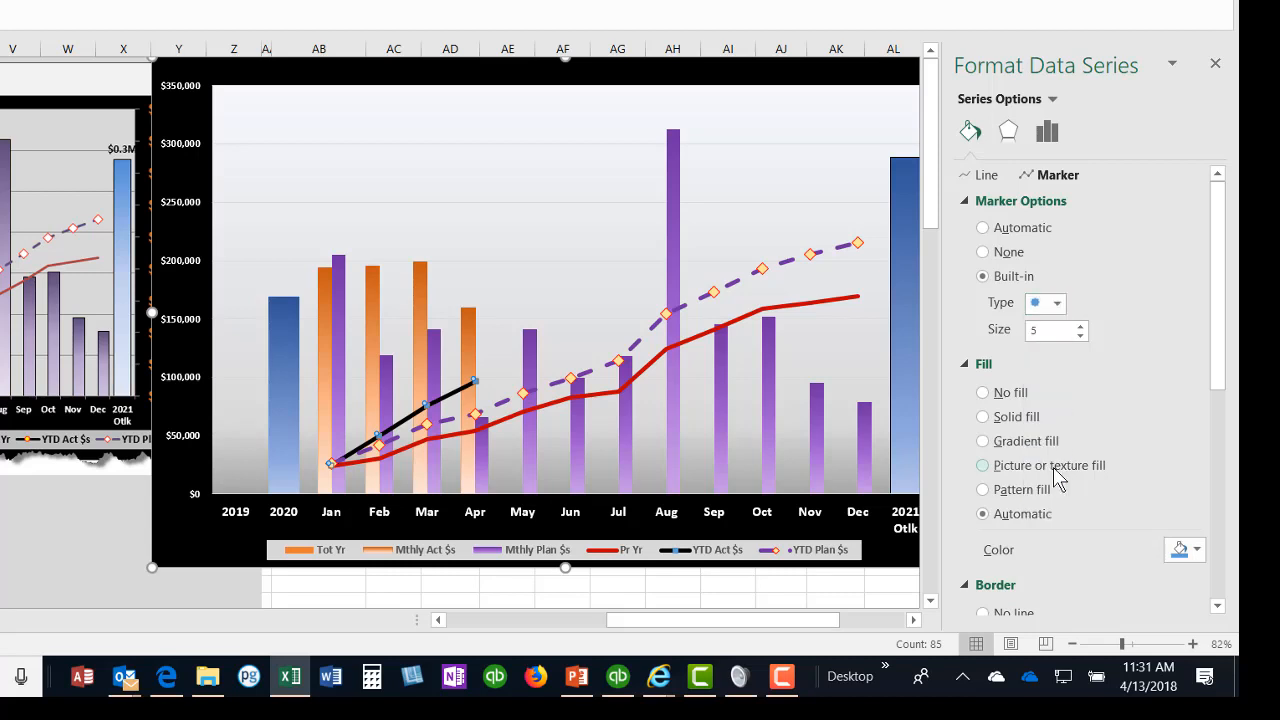
pyautogui.click(1080, 325)
pyautogui.click(1080, 325)
pyautogui.click(1080, 325)
pyautogui.click(1080, 325)
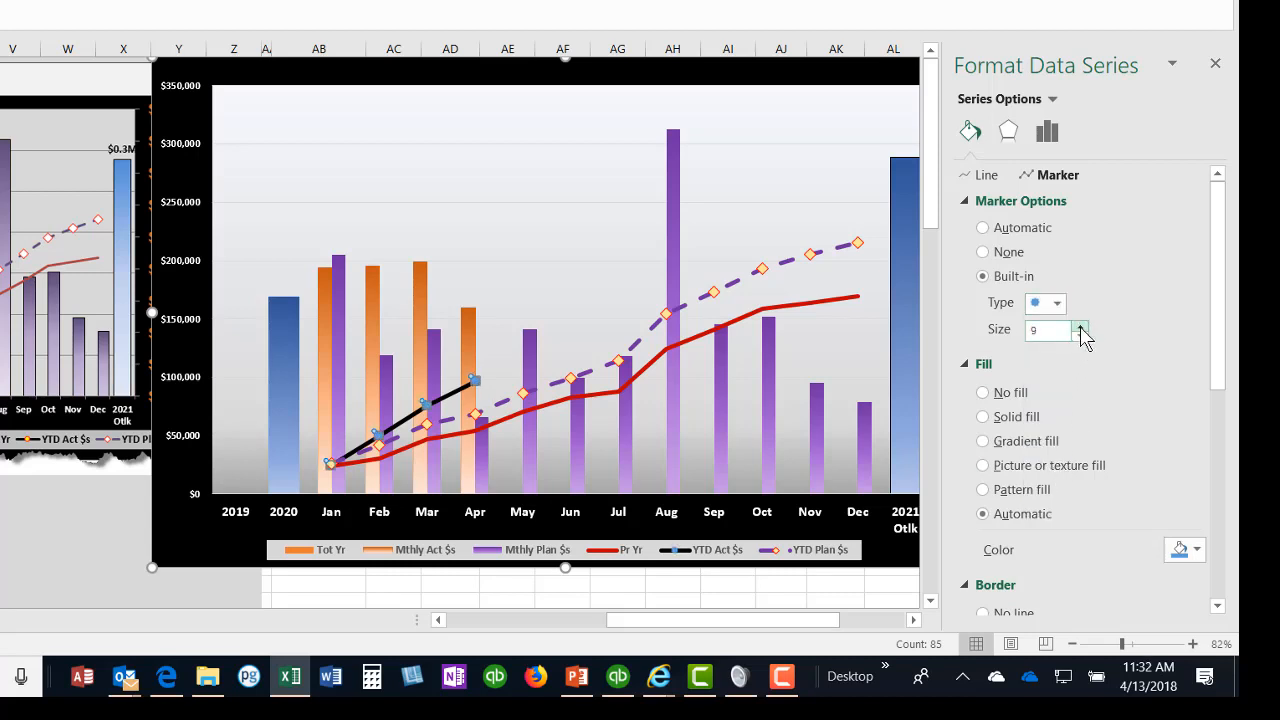
pyautogui.click(1080, 337)
# Step: Fill the YTD Act $s markers with solid yellow from the standard colors
pyautogui.click(1024, 417)
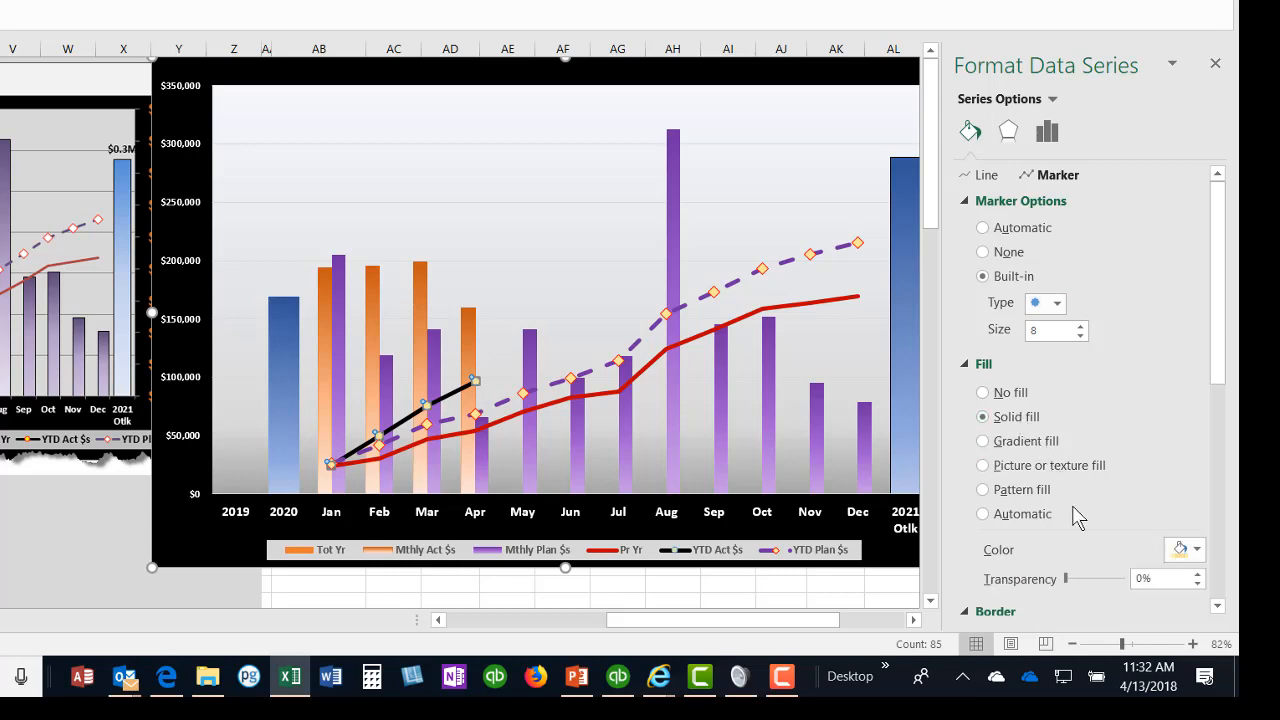
pyautogui.click(1196, 549)
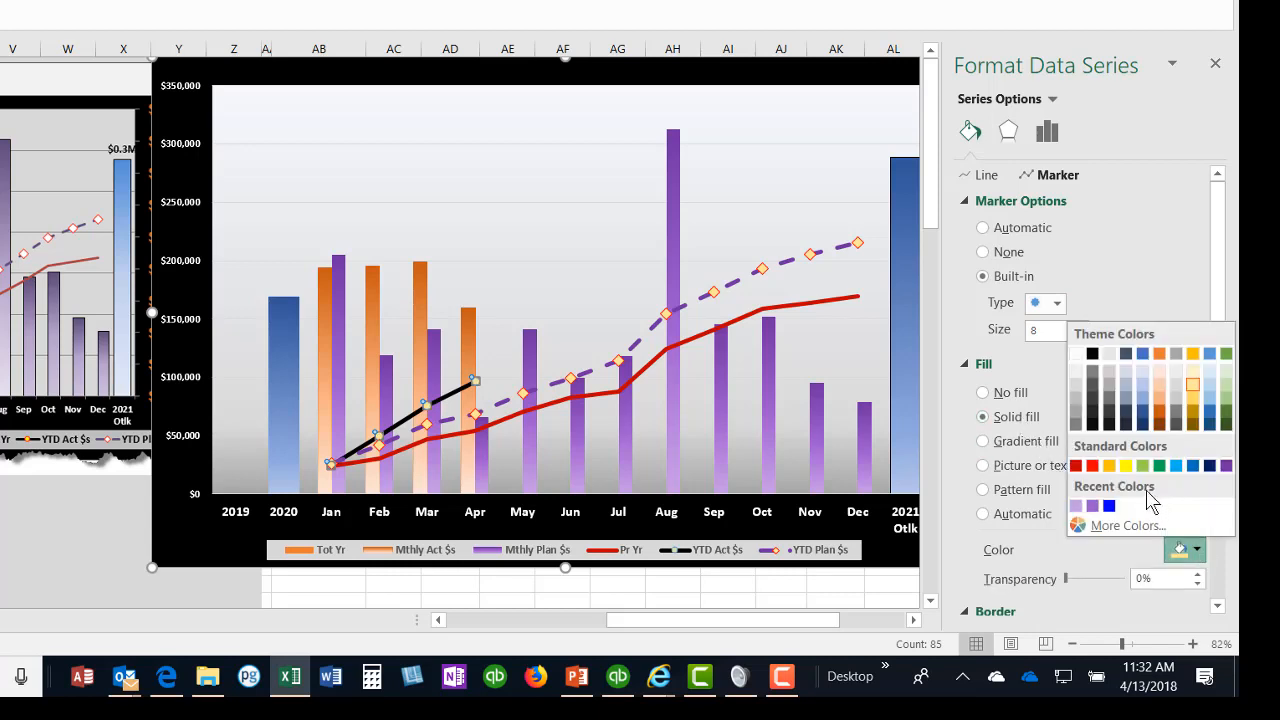
pyautogui.click(1125, 467)
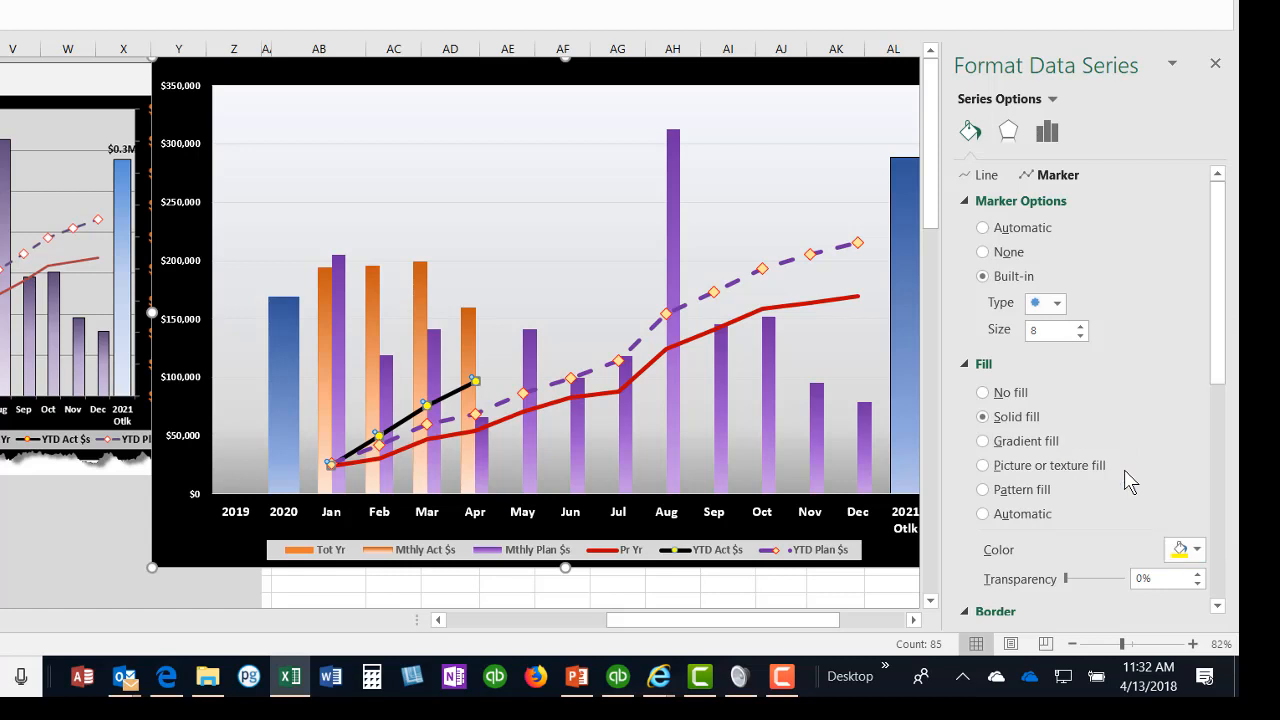
# Step: Give the YTD Act $s markers a solid red border with a width of 1 pt
pyautogui.scroll(-3, 1122, 462)
pyautogui.click(1020, 465)
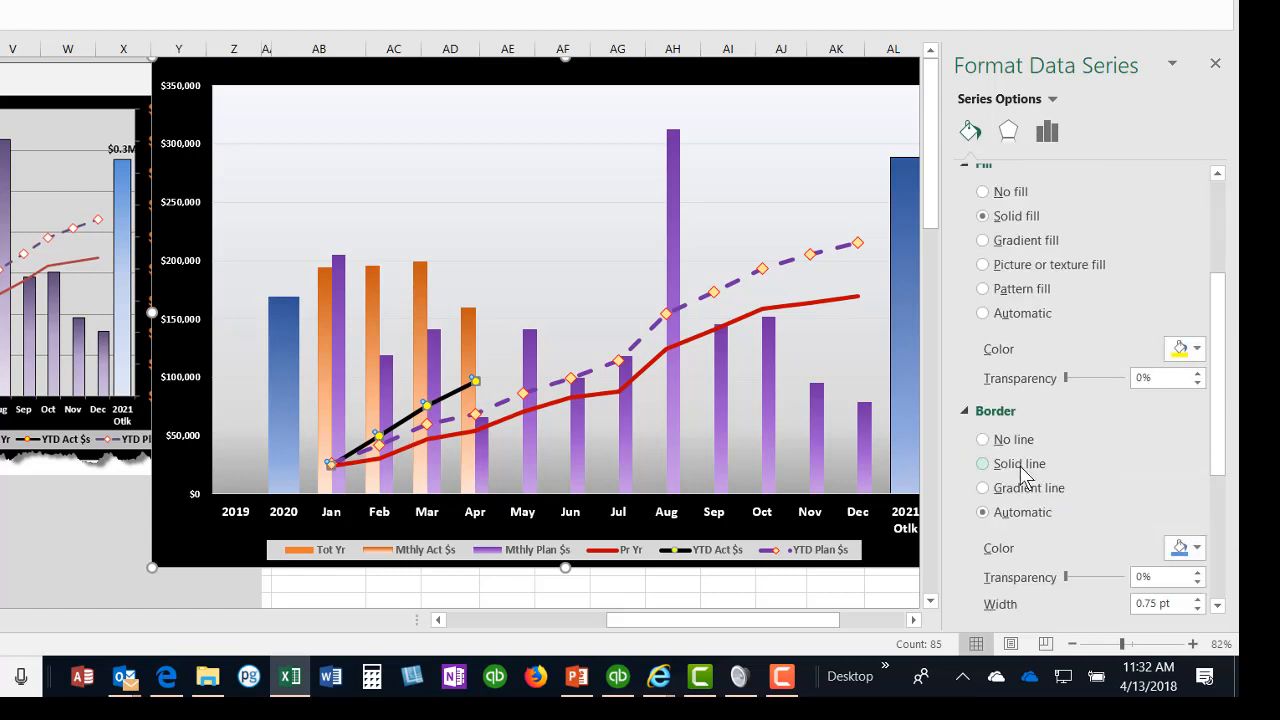
pyautogui.click(1195, 552)
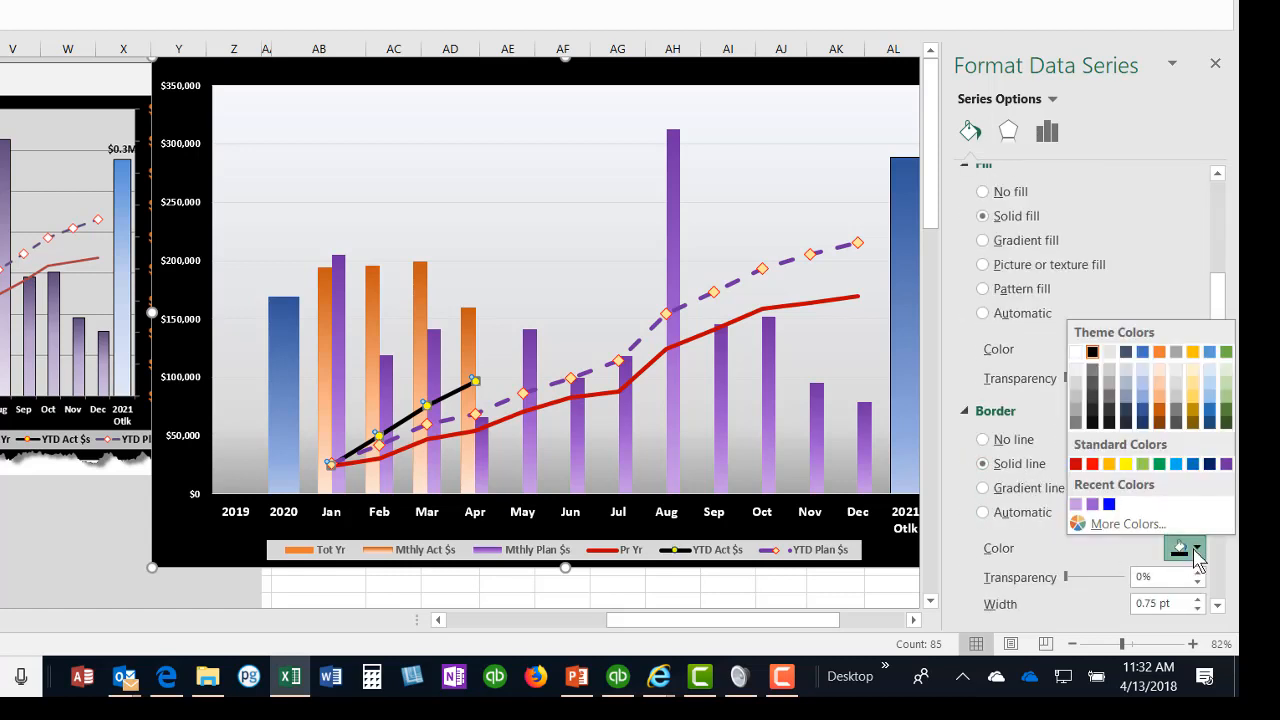
pyautogui.click(1092, 466)
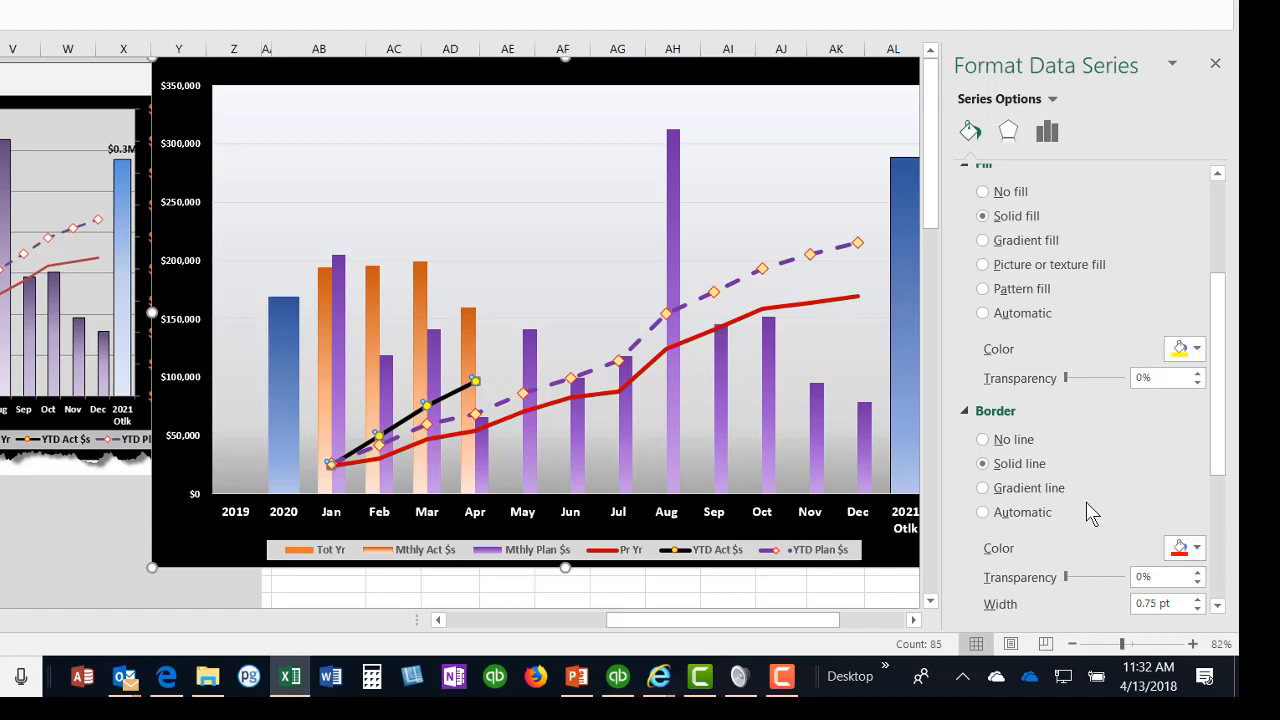
pyautogui.scroll(-1, 1094, 508)
pyautogui.click(1197, 550)
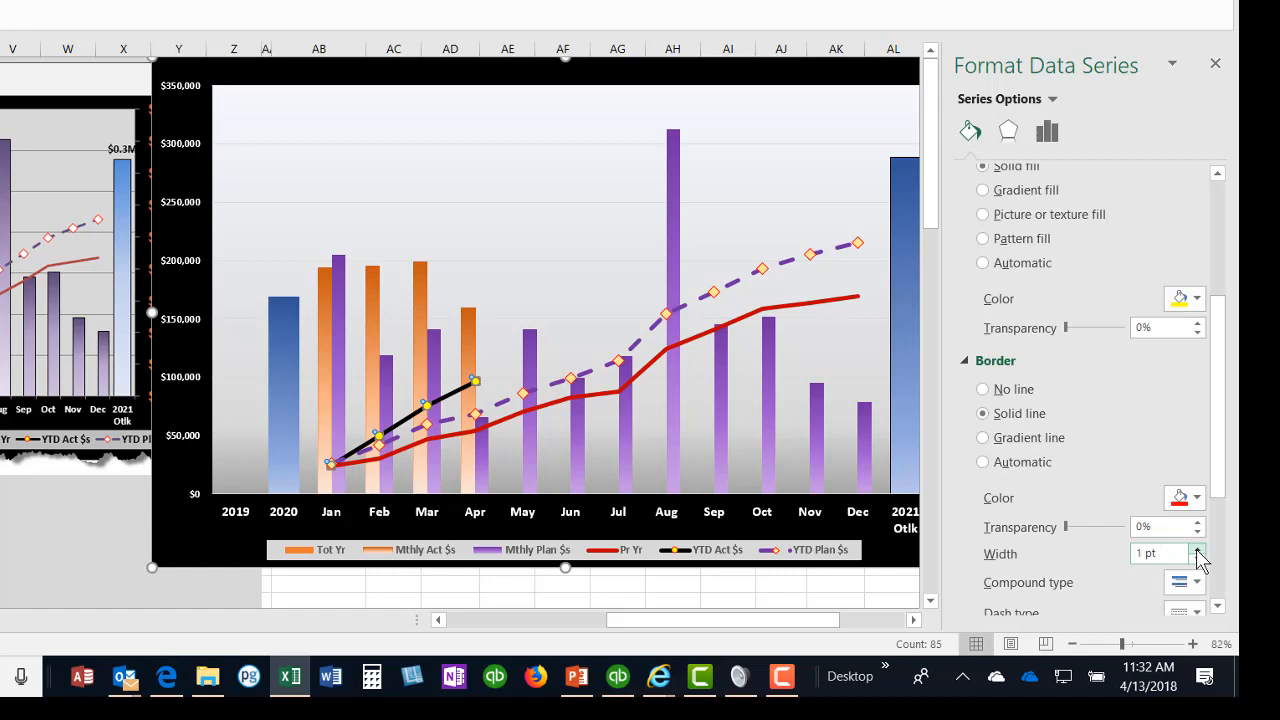
# Step: Increase the built-in circle marker size of the YTD Act $s series to 10
pyautogui.click(592, 220)
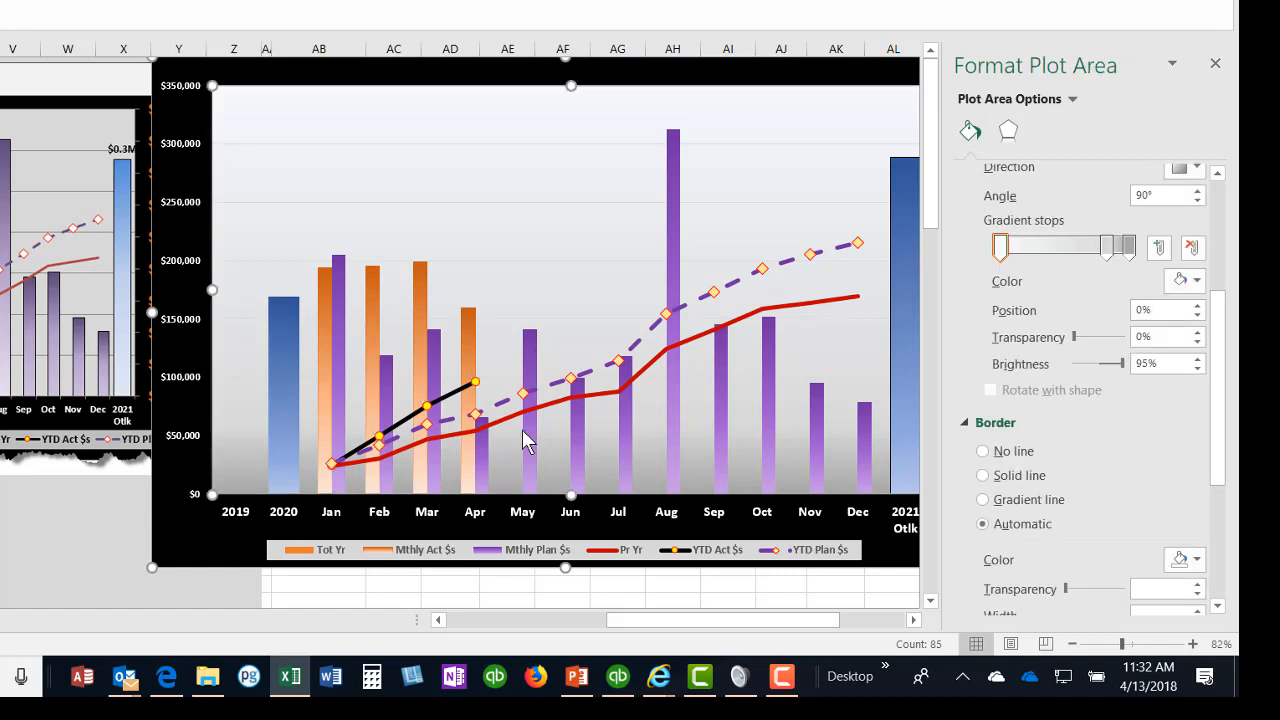
pyautogui.click(476, 386)
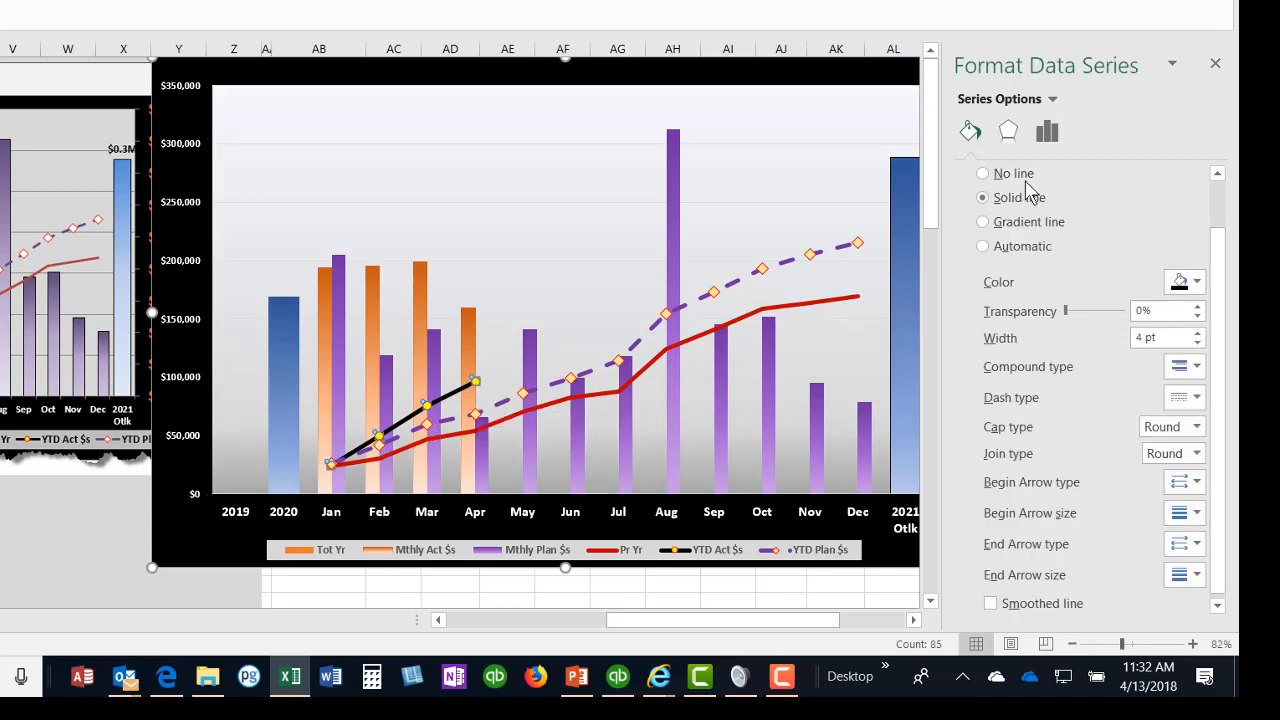
pyautogui.scroll(1, 1110, 205)
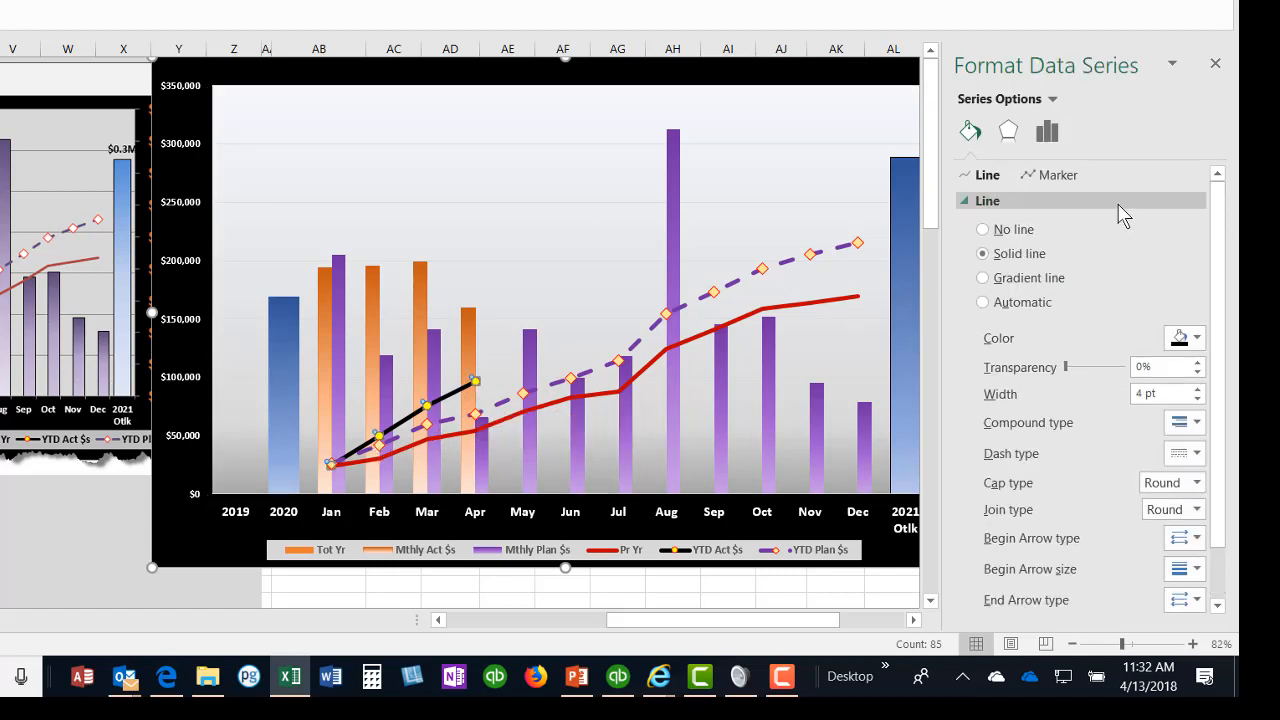
pyautogui.click(1056, 176)
pyautogui.click(997, 201)
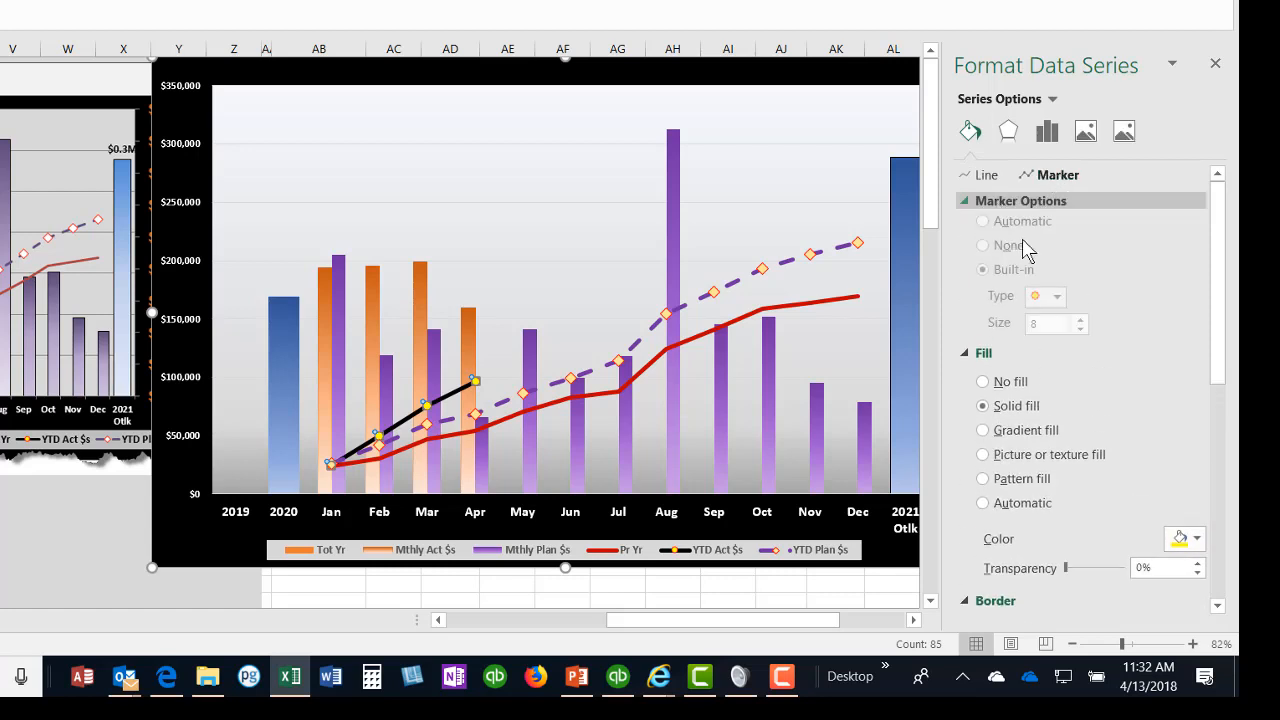
pyautogui.click(1080, 326)
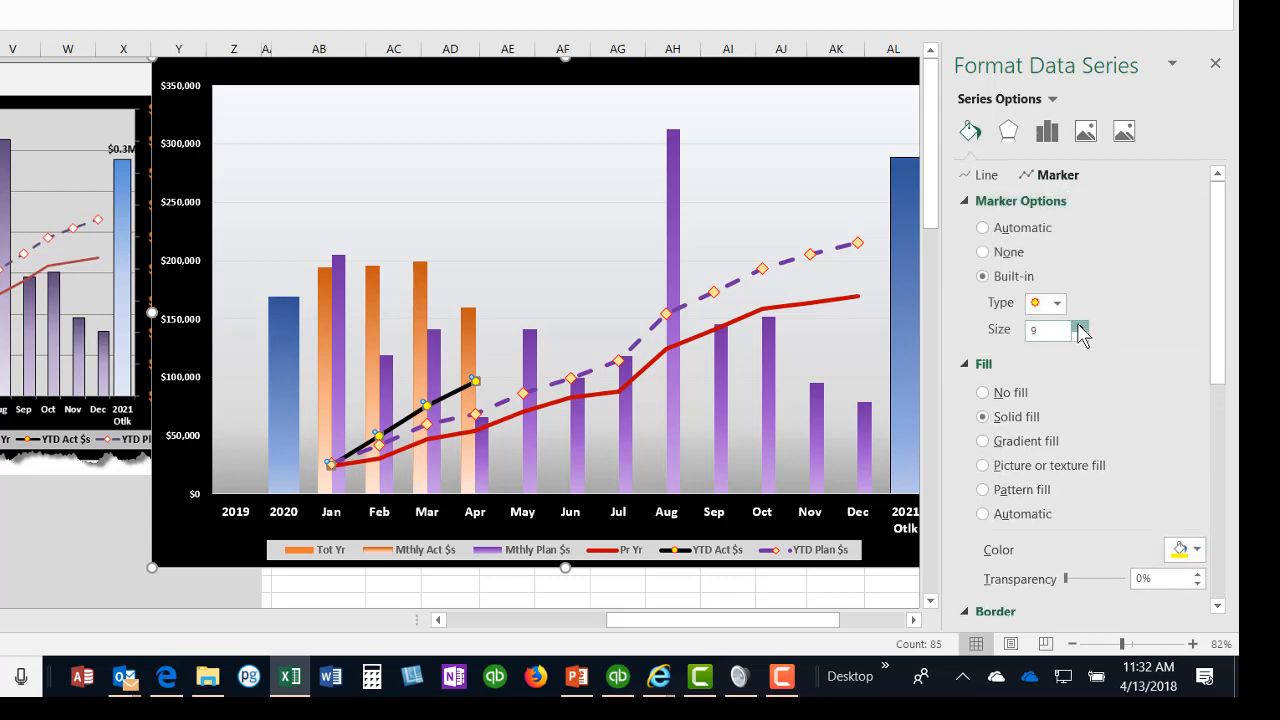
pyautogui.click(1080, 326)
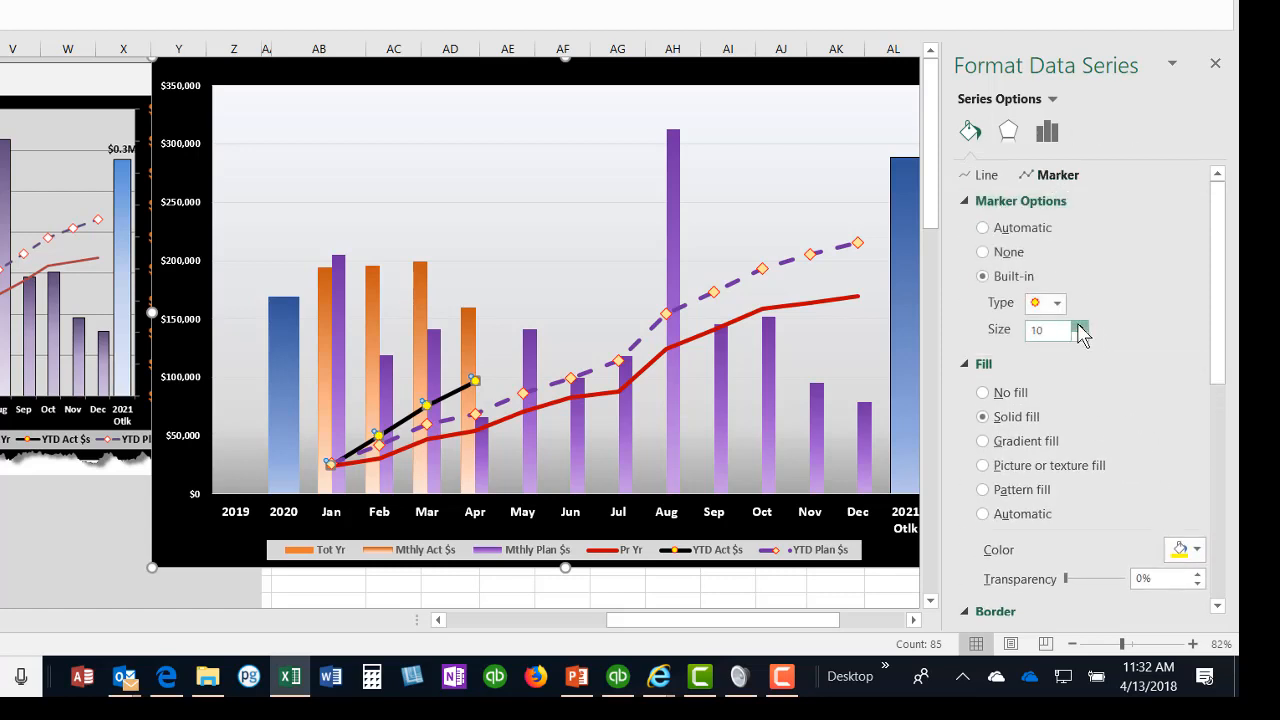
pyautogui.click(533, 272)
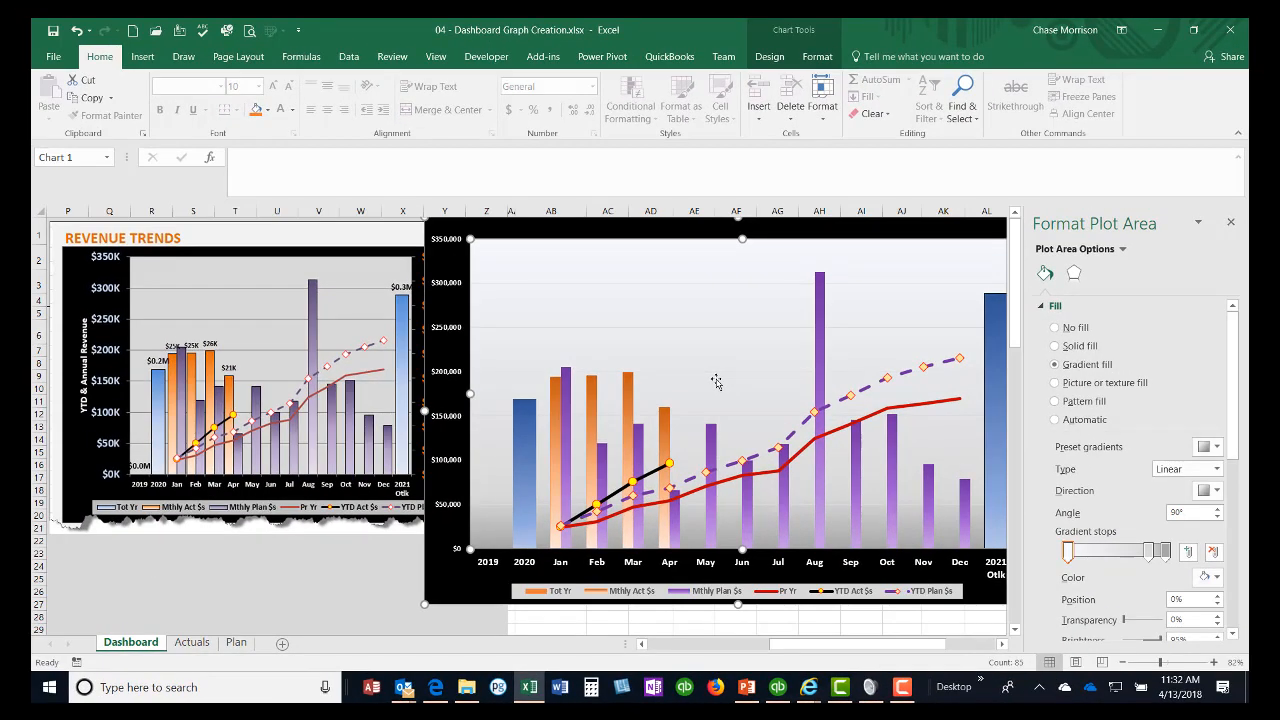